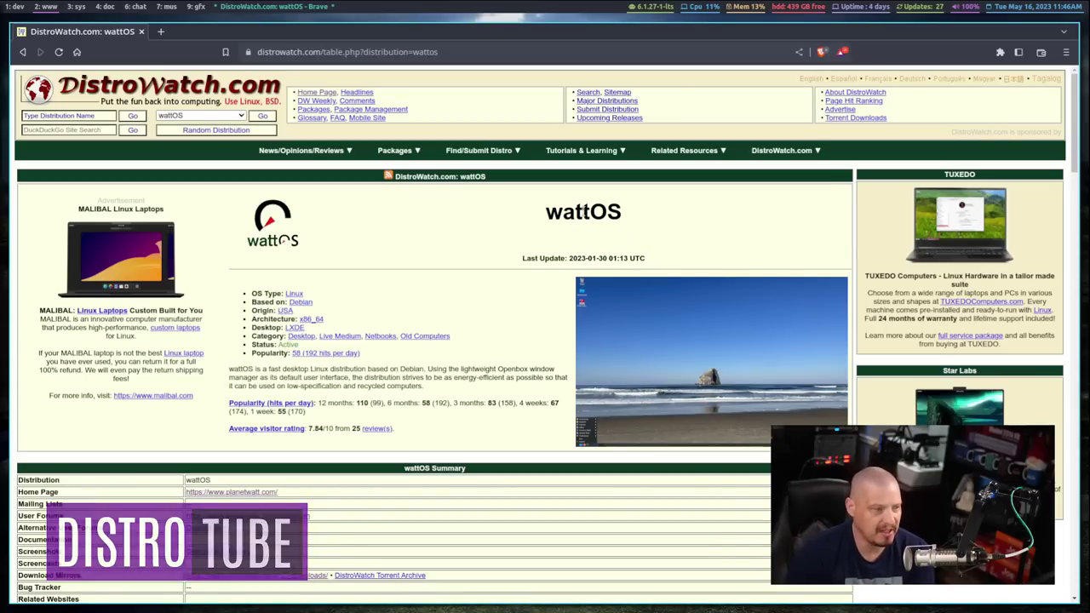
# - Highlight the wattOS title and R12 release line, then launch the wattOS installer
pyautogui.moveTo(608, 229); pyautogui.dragTo(509, 224)
pyautogui.click(508, 223)
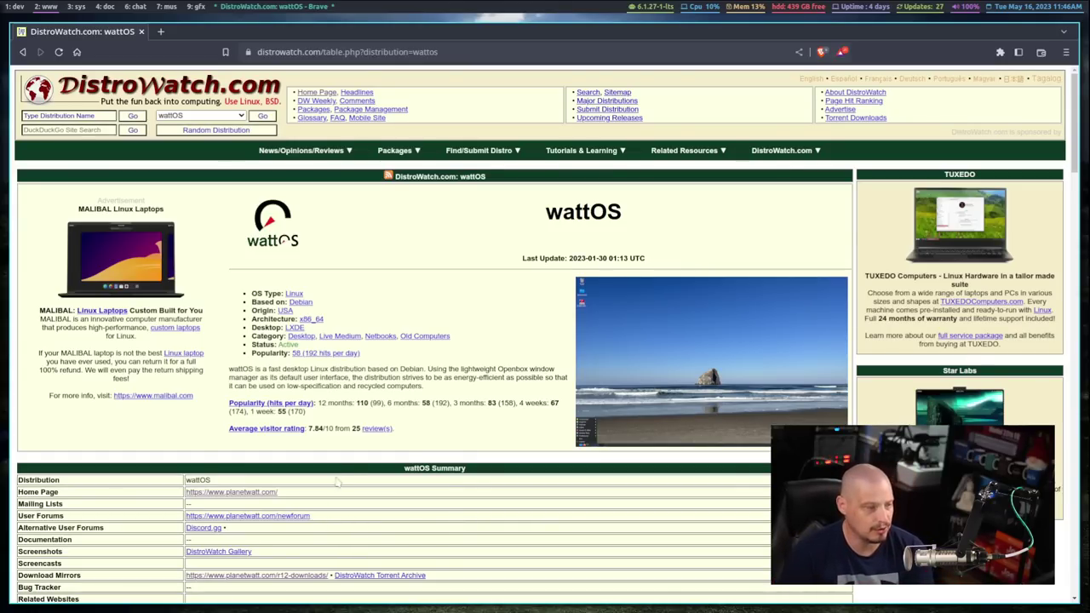
pyautogui.scroll(-5, 383, 400)
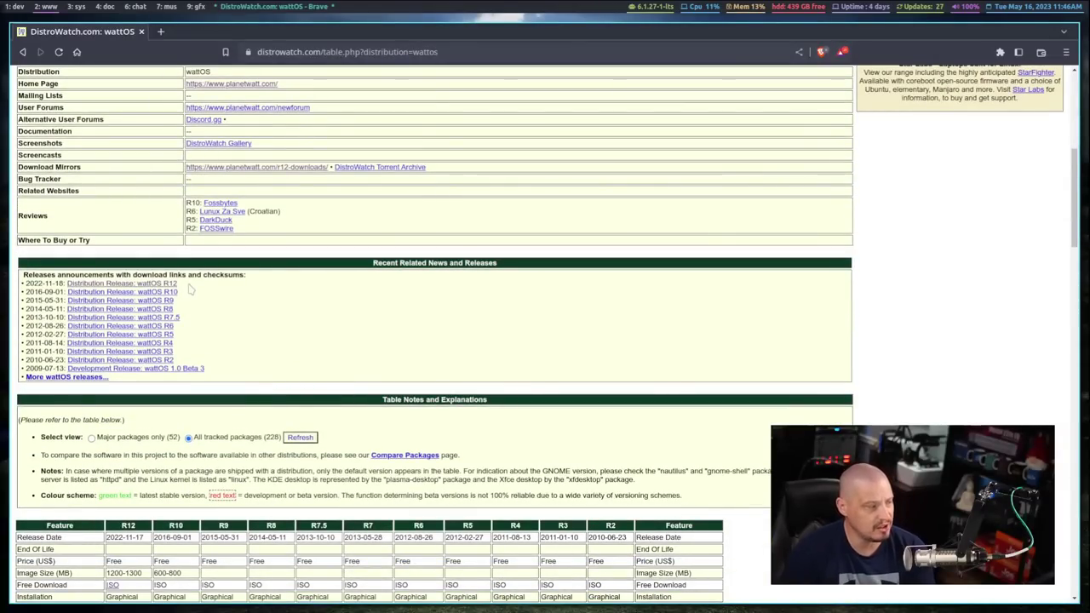
pyautogui.moveTo(191, 289); pyautogui.dragTo(24, 284)
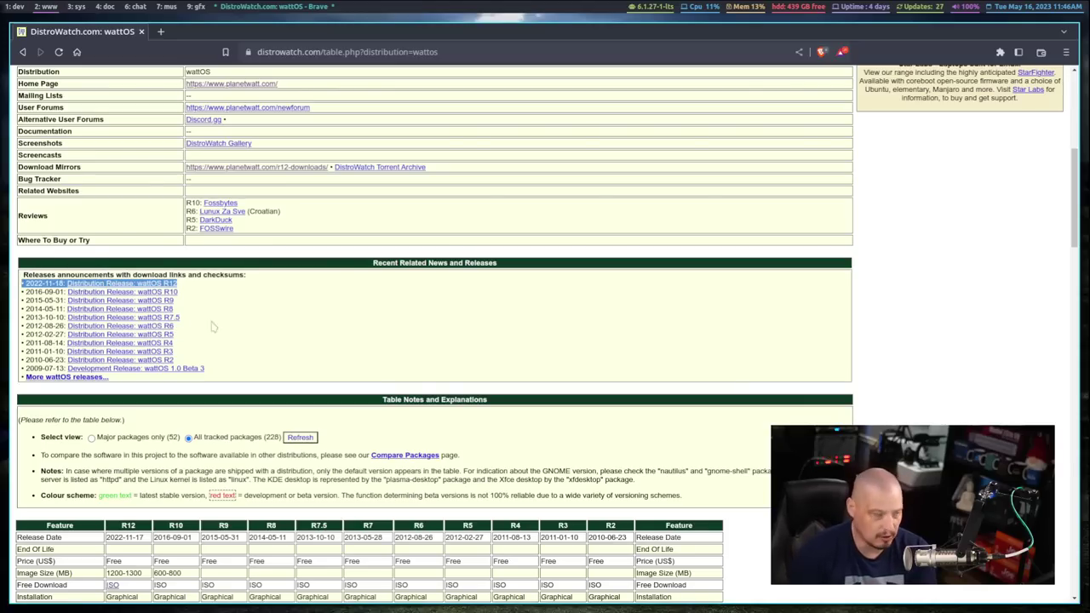
pyautogui.click(254, 304)
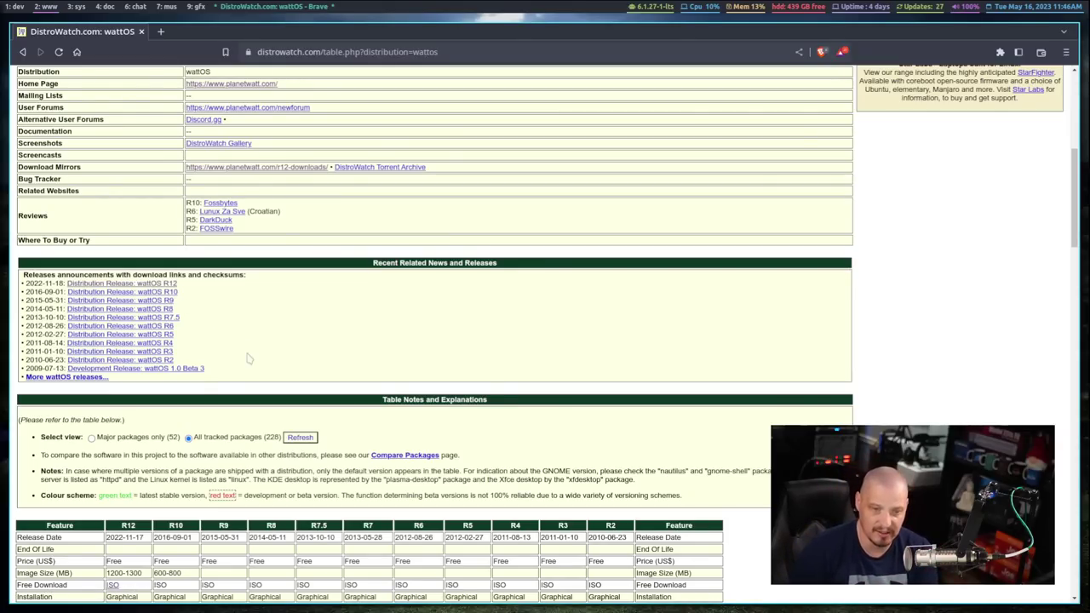
pyautogui.scroll(5, 387, 381)
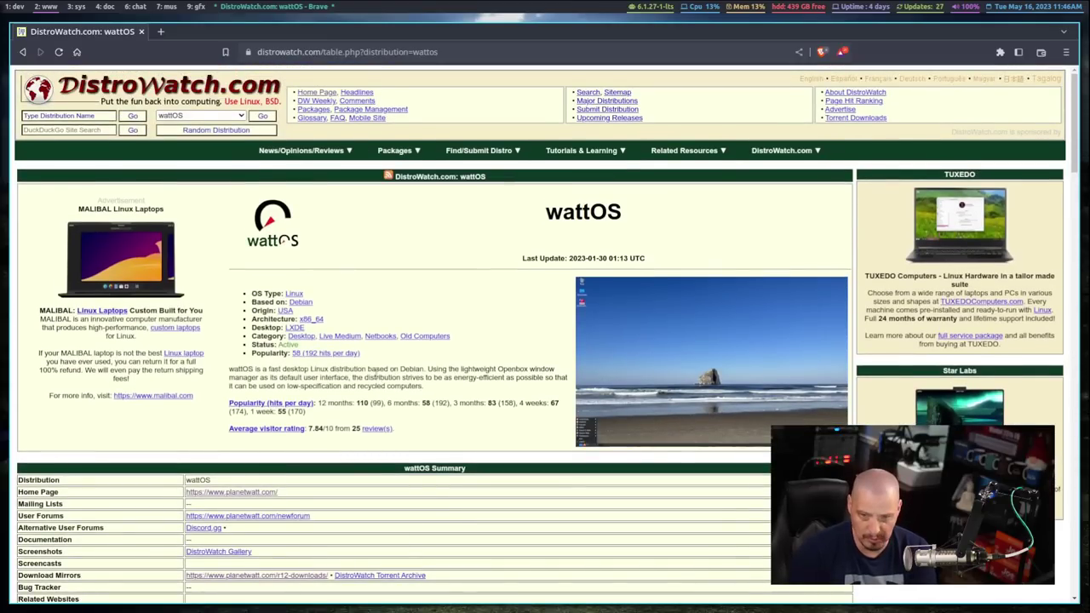
pyautogui.moveTo(540, 219); pyautogui.dragTo(622, 215)
pyautogui.click(540, 220)
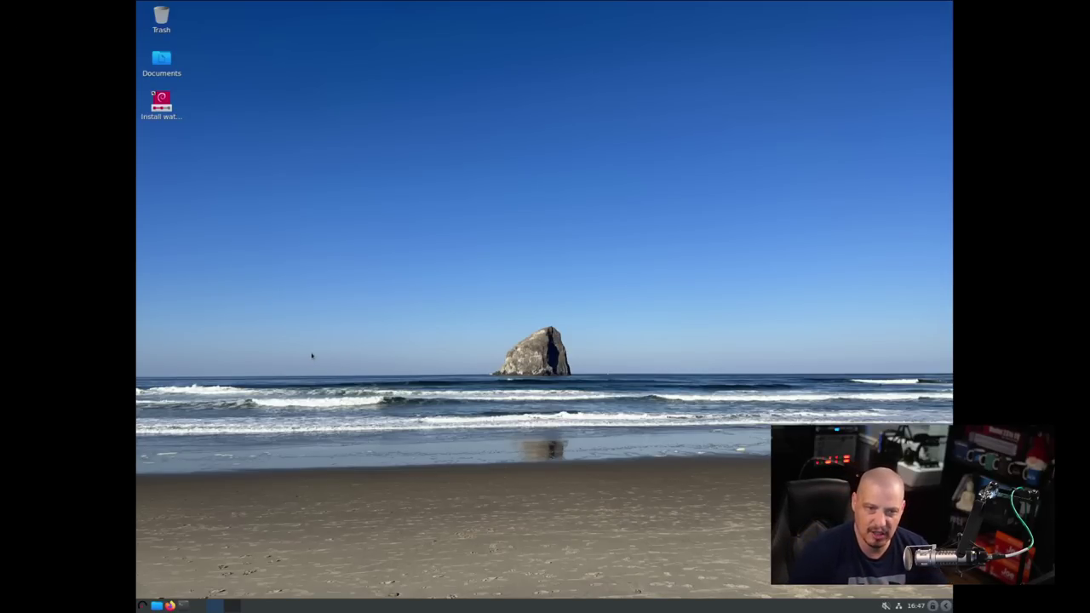
pyautogui.click(154, 95)
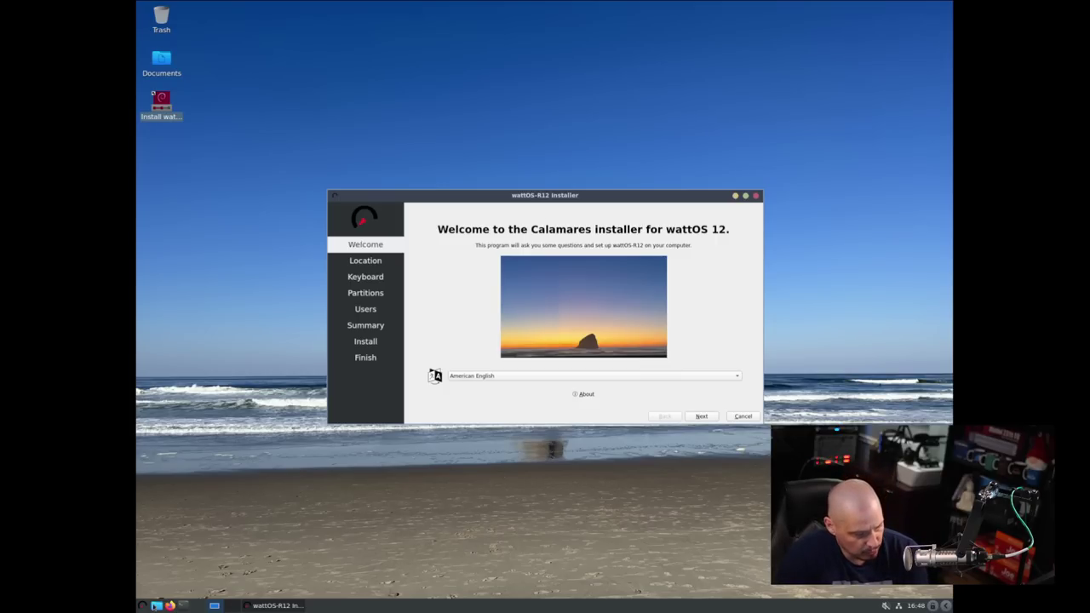
# - Switch the live session's display to 1920x1080 in Monitor Settings and keep it
pyautogui.click(141, 605)
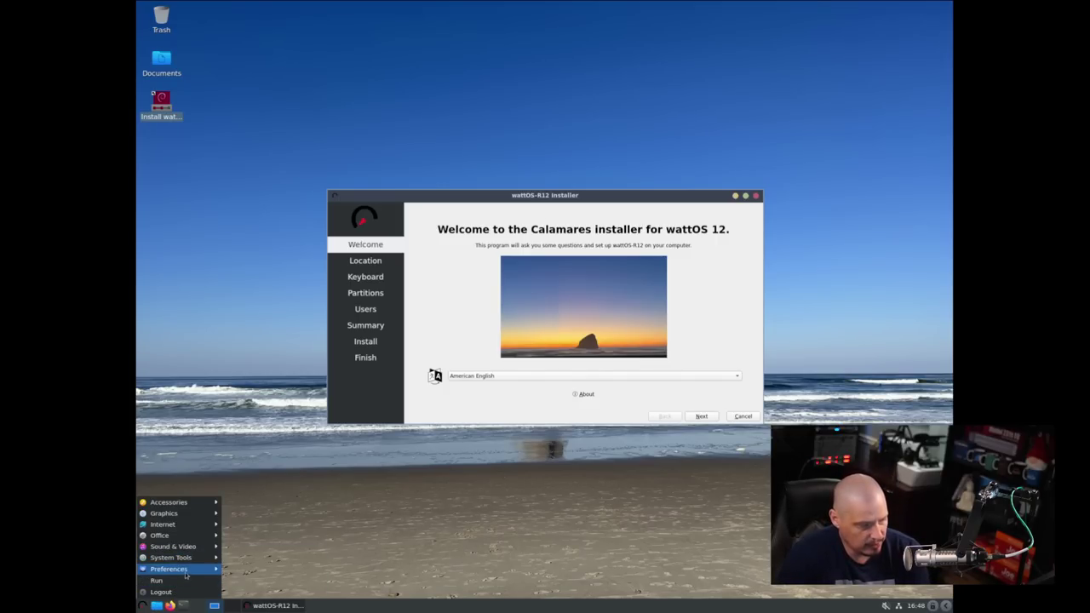
pyautogui.moveTo(188, 569)
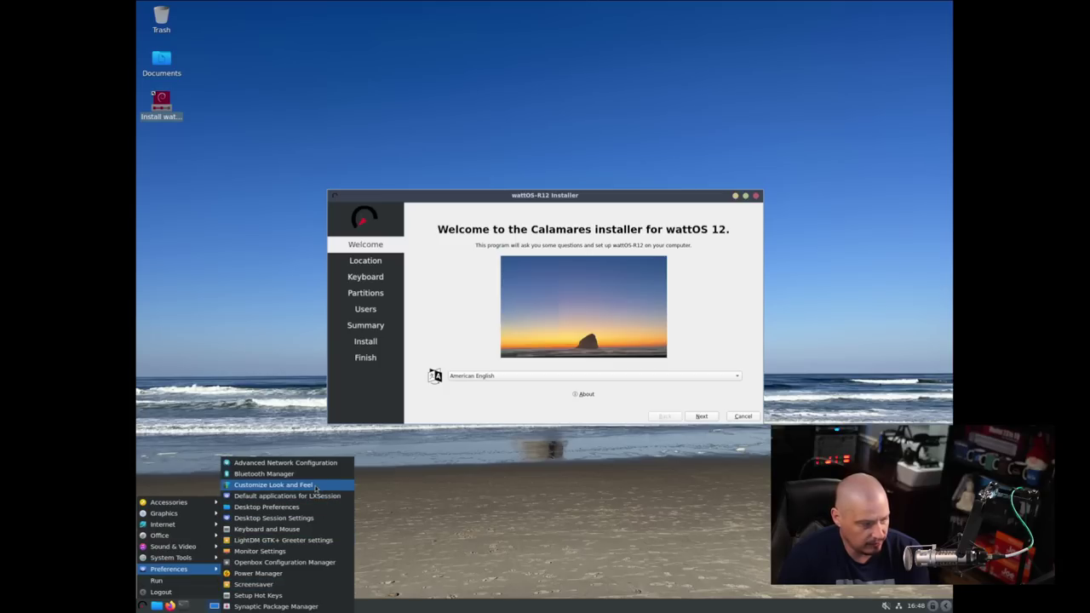
pyautogui.click(279, 556)
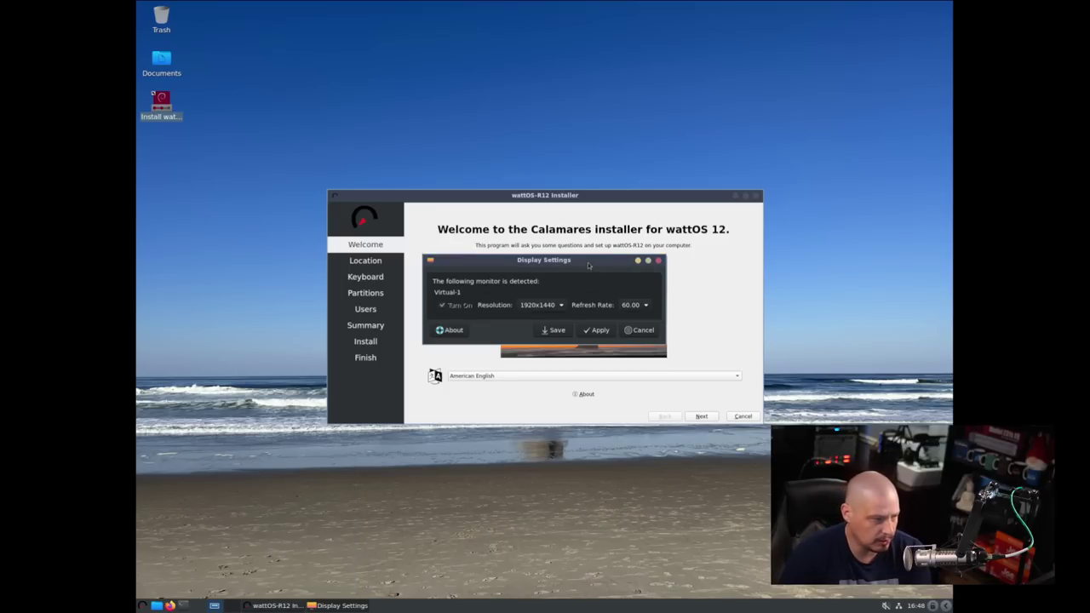
pyautogui.moveTo(588, 265); pyautogui.dragTo(775, 153)
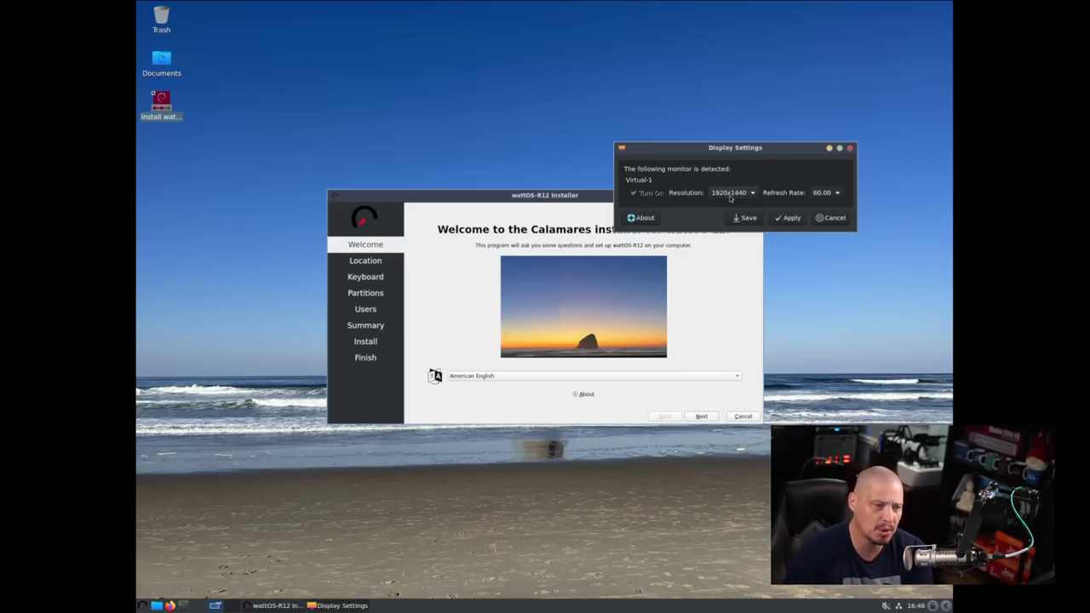
pyautogui.click(729, 194)
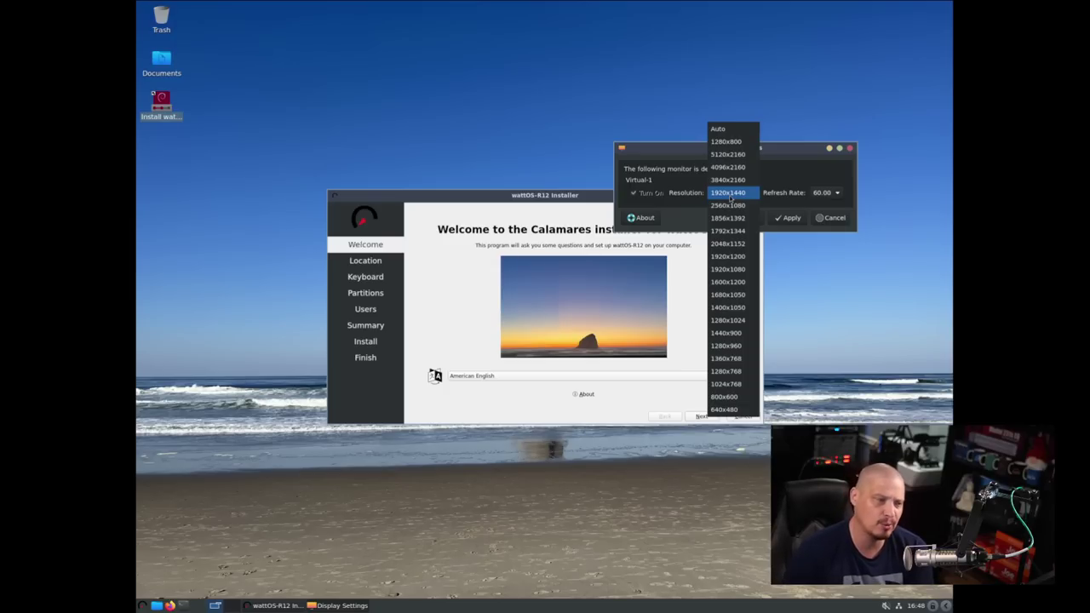
pyautogui.click(741, 269)
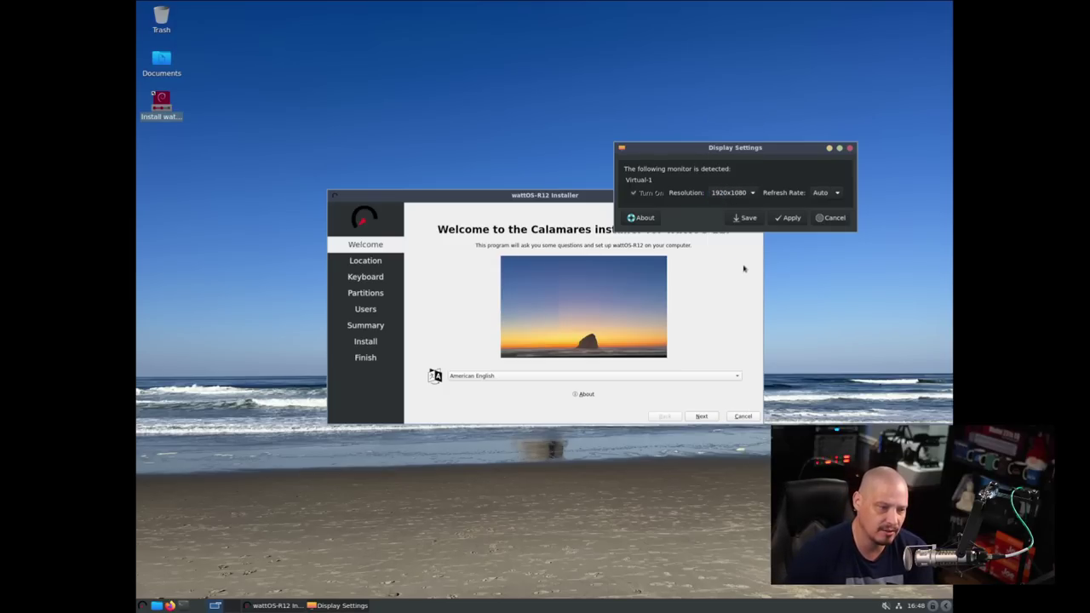
pyautogui.click(789, 219)
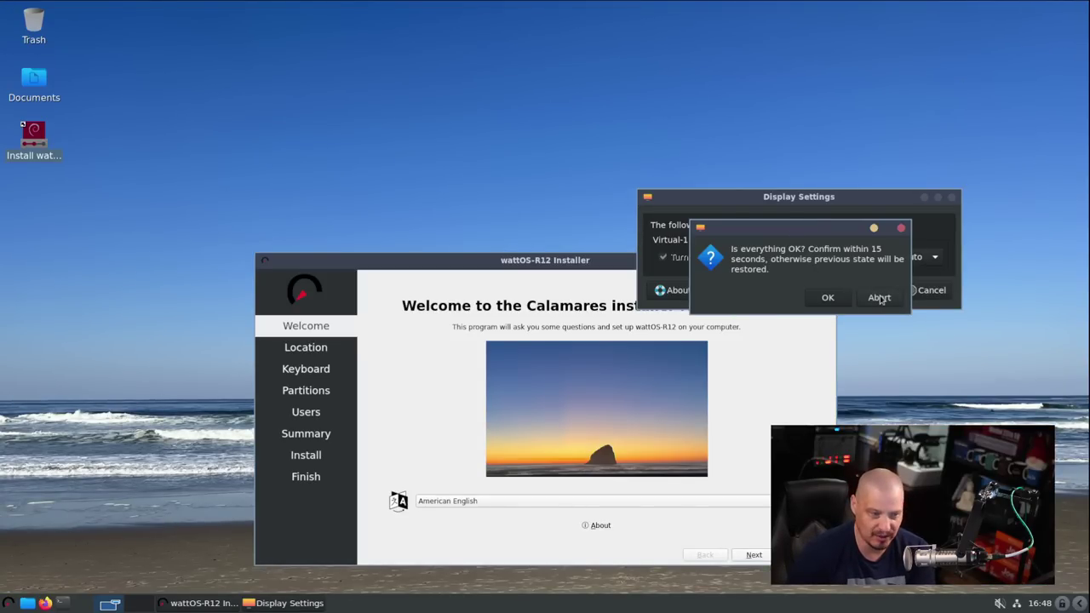
pyautogui.click(828, 297)
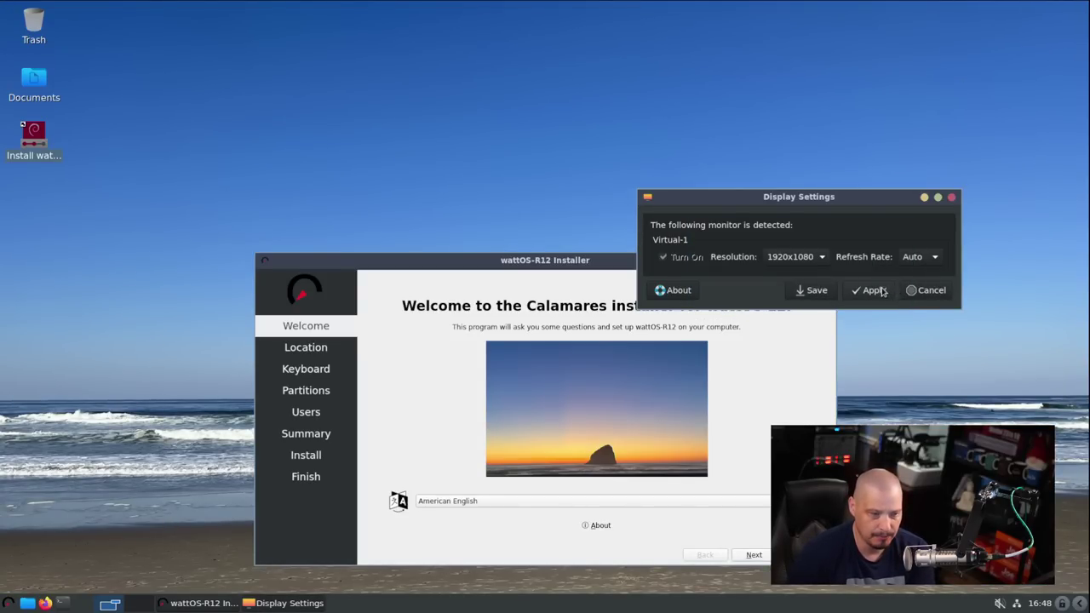
pyautogui.click(952, 198)
pyautogui.moveTo(664, 259); pyautogui.dragTo(654, 142)
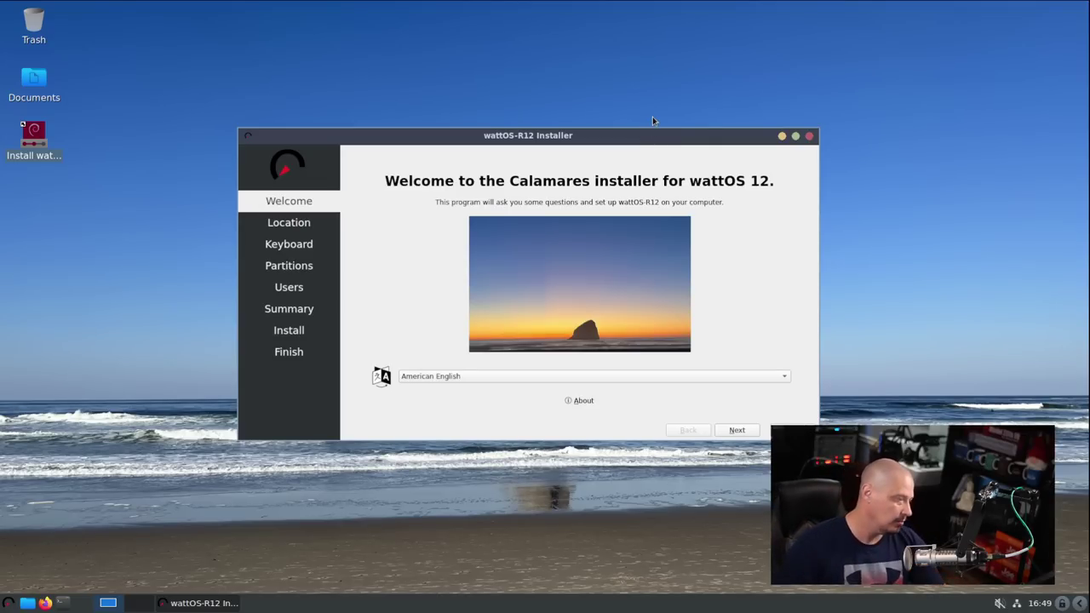
# - Set the timezone to America/Indiana/Vincennes and keep the English (US) keyboard layout
pyautogui.moveTo(580, 139)
pyautogui.mouseDown()
pyautogui.moveTo(564, 140)
pyautogui.moveTo(576, 143)
pyautogui.mouseUp()
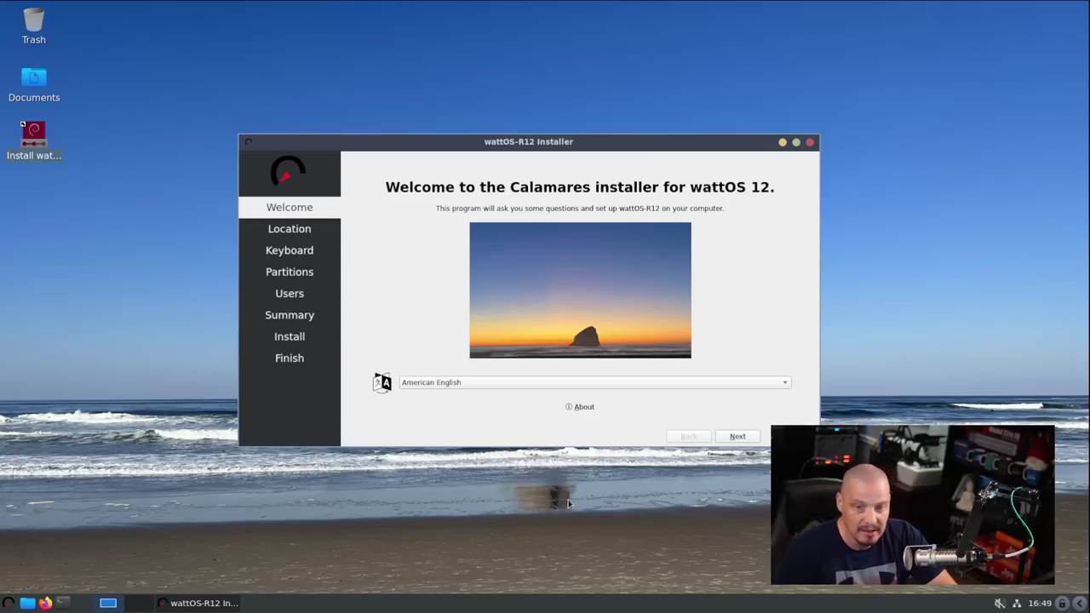
pyautogui.moveTo(539, 145); pyautogui.dragTo(457, 136)
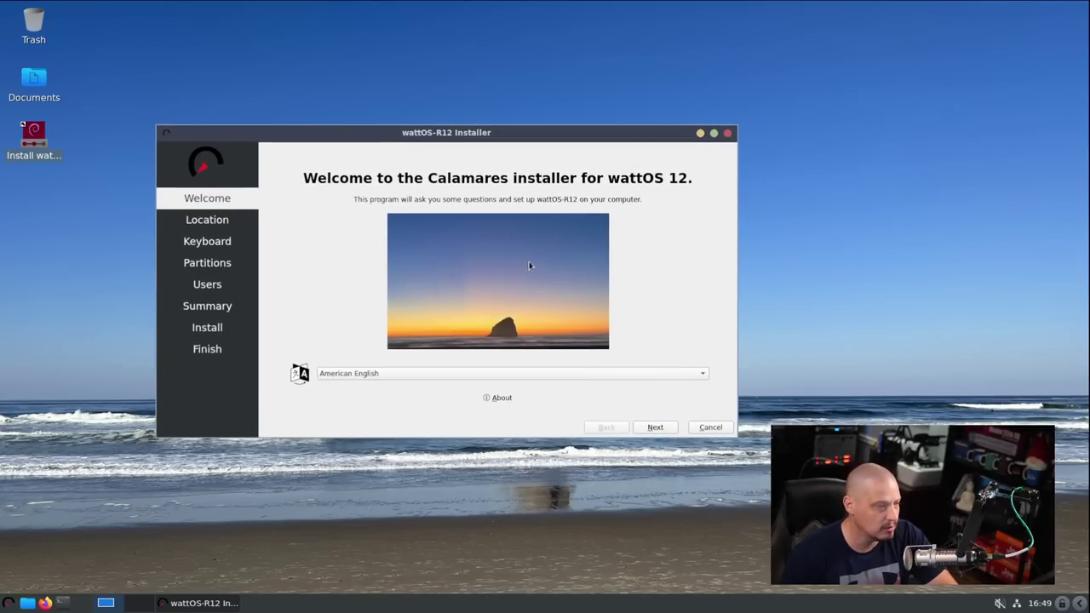
pyautogui.click(656, 427)
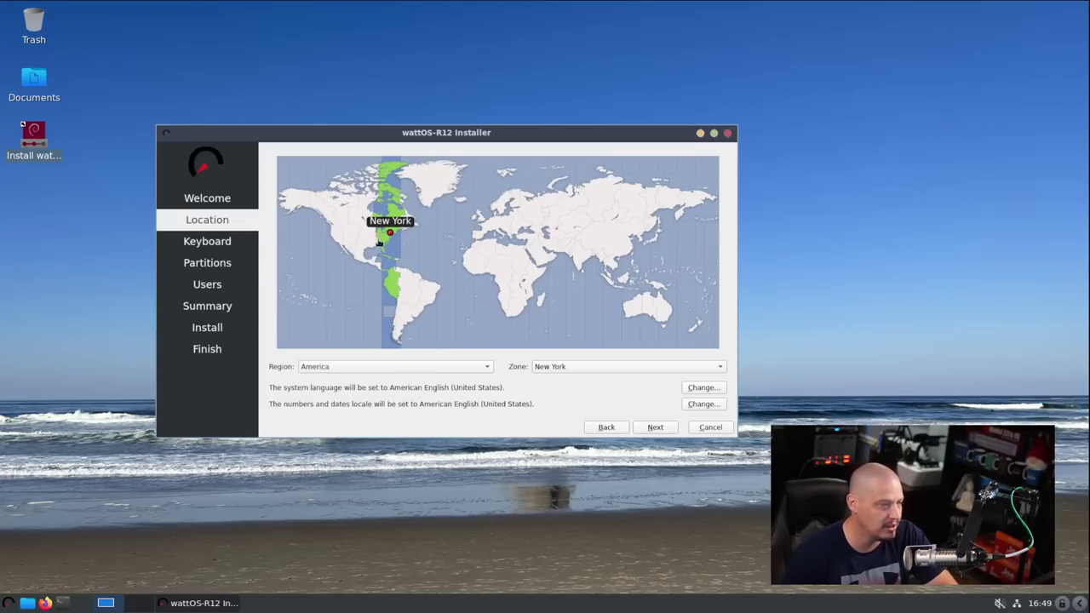
pyautogui.click(367, 241)
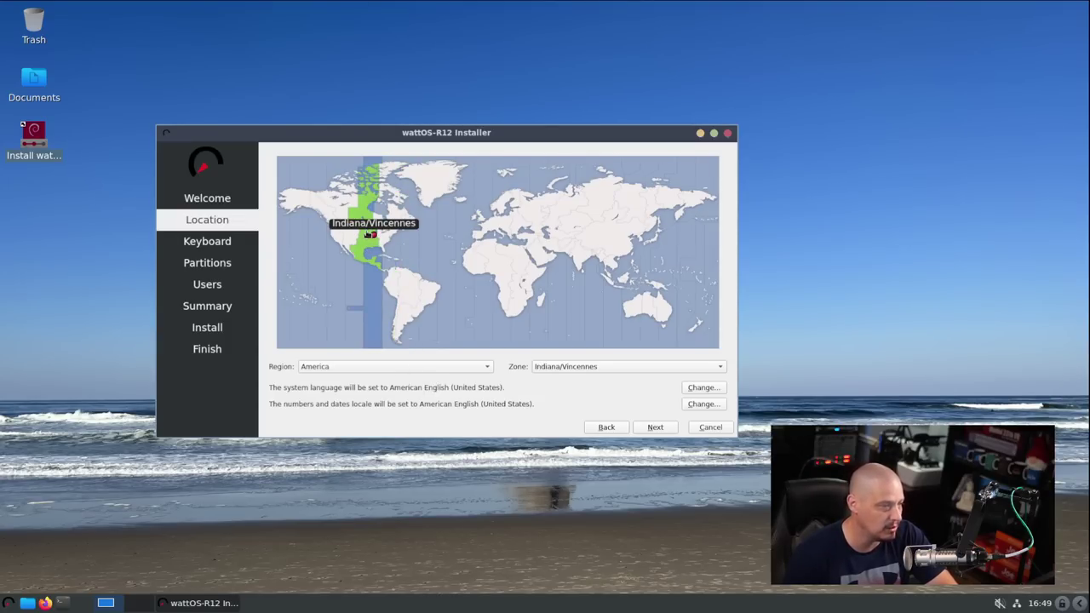
pyautogui.click(658, 428)
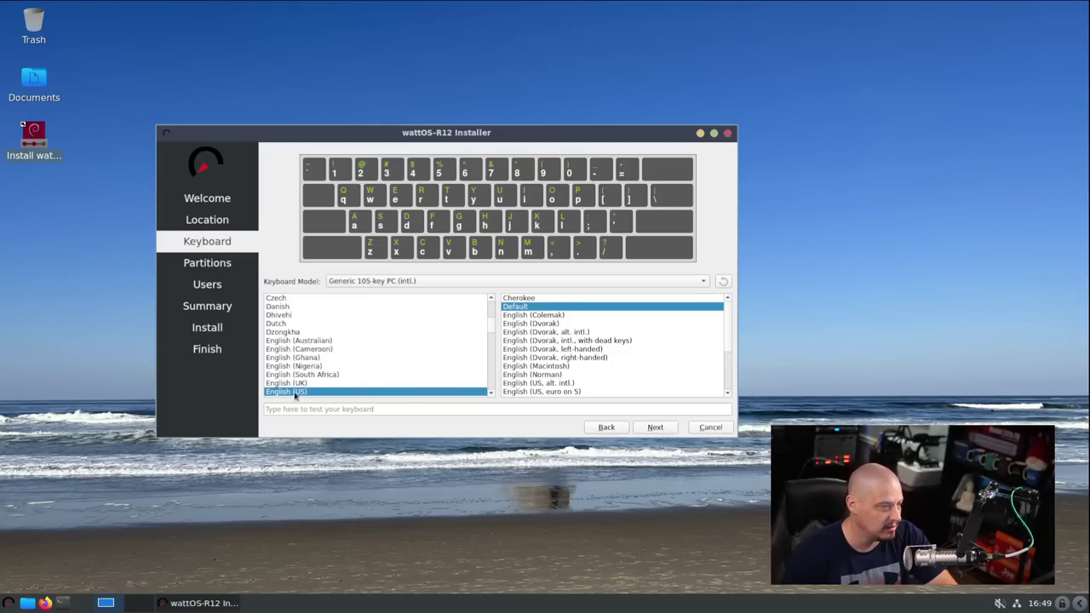
pyautogui.click(655, 427)
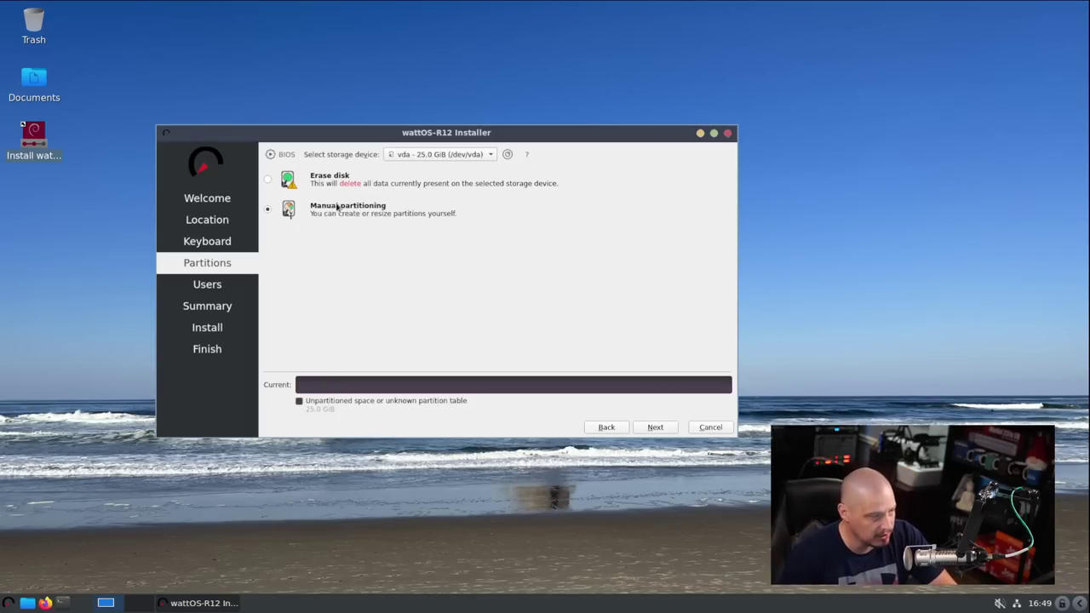
# - Choose Manual partitioning instead of Erase disk and continue to the partition editor
pyautogui.click(346, 180)
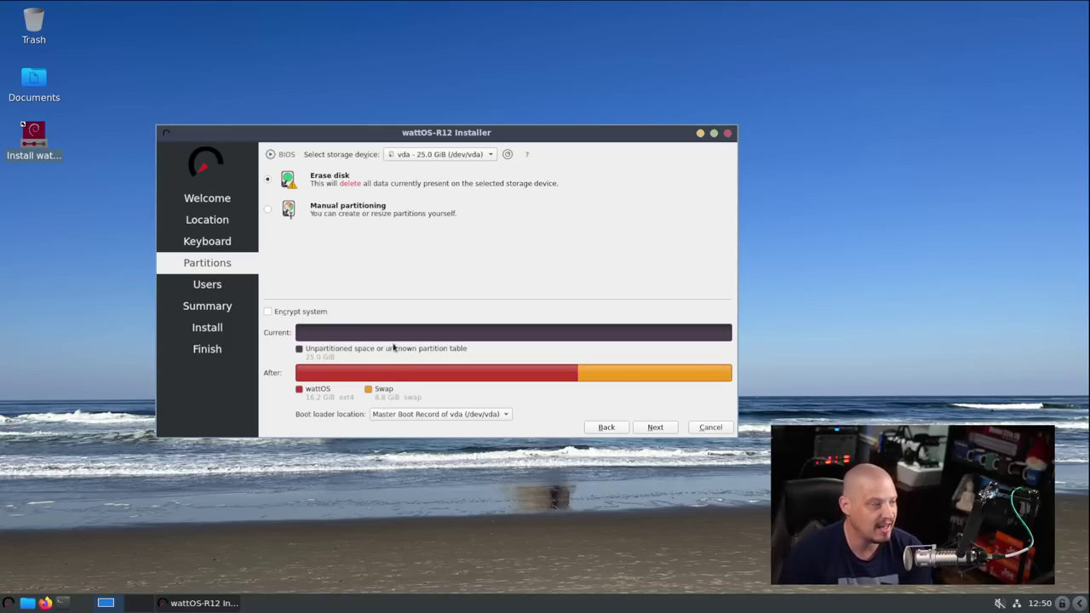
pyautogui.click(269, 211)
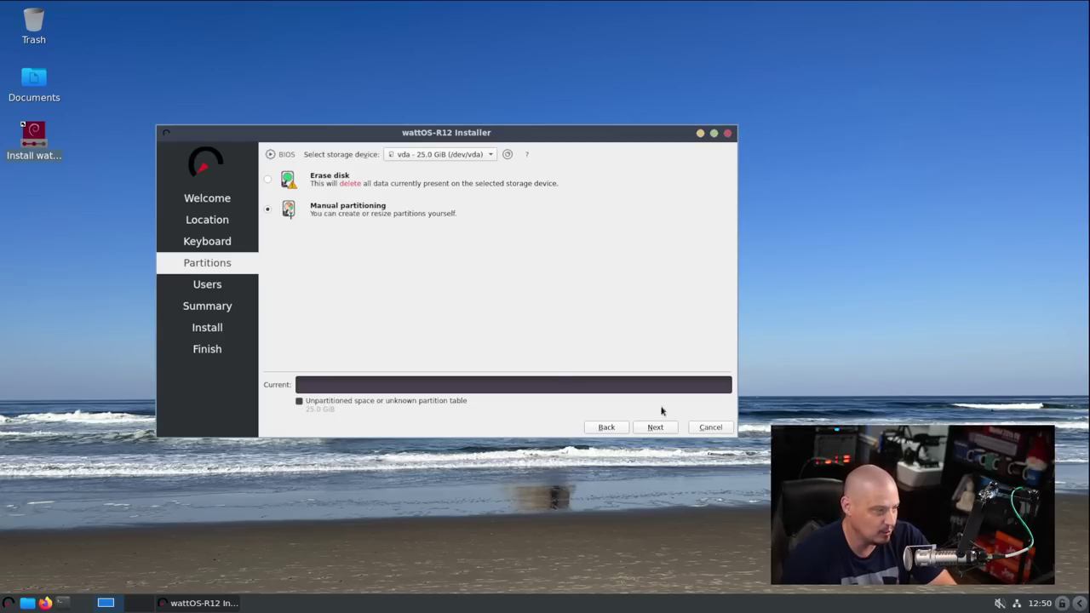
pyautogui.click(653, 426)
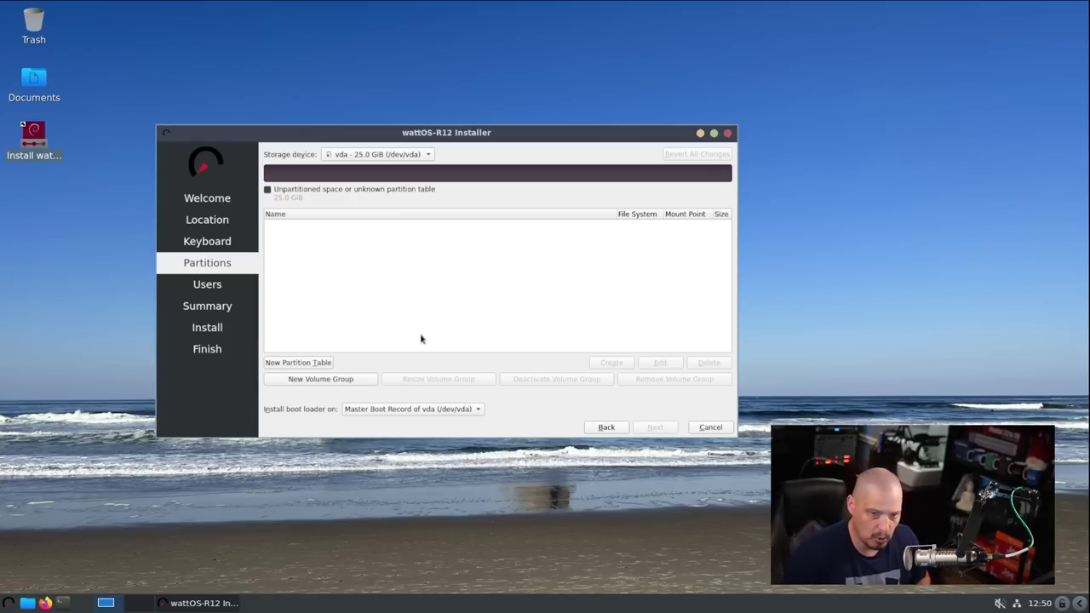
# - Create an MBR partition table on vda and select the 25.0 GiB free space
pyautogui.click(307, 362)
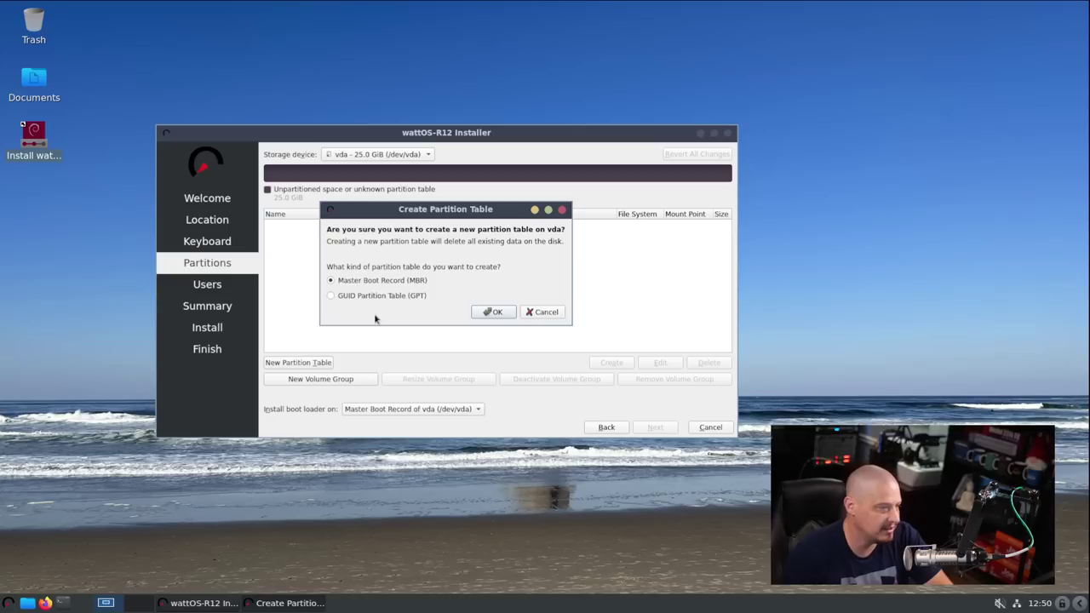
pyautogui.click(498, 315)
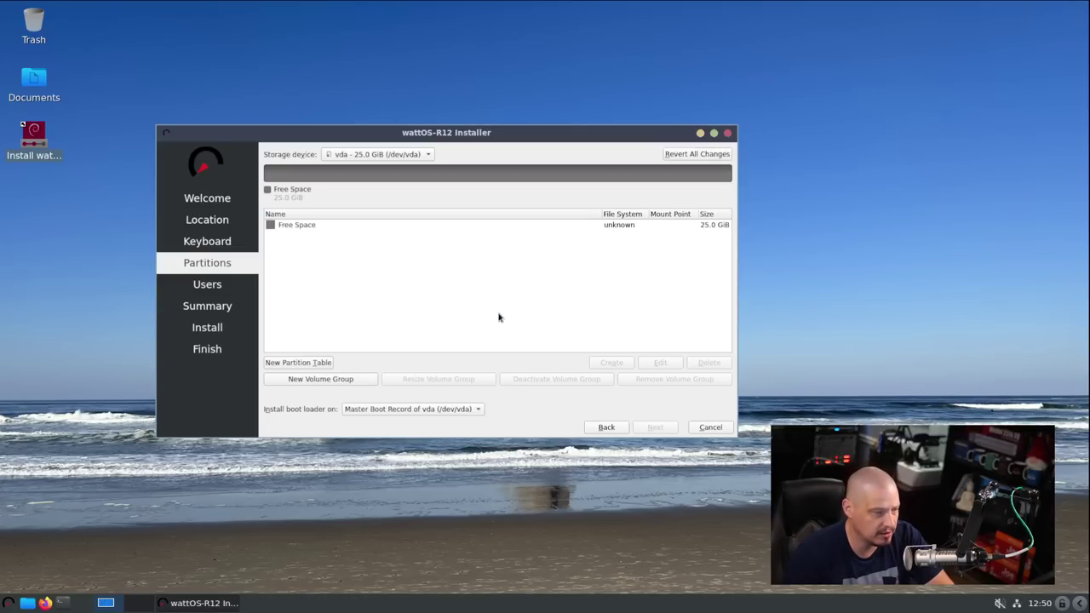
pyautogui.click(297, 227)
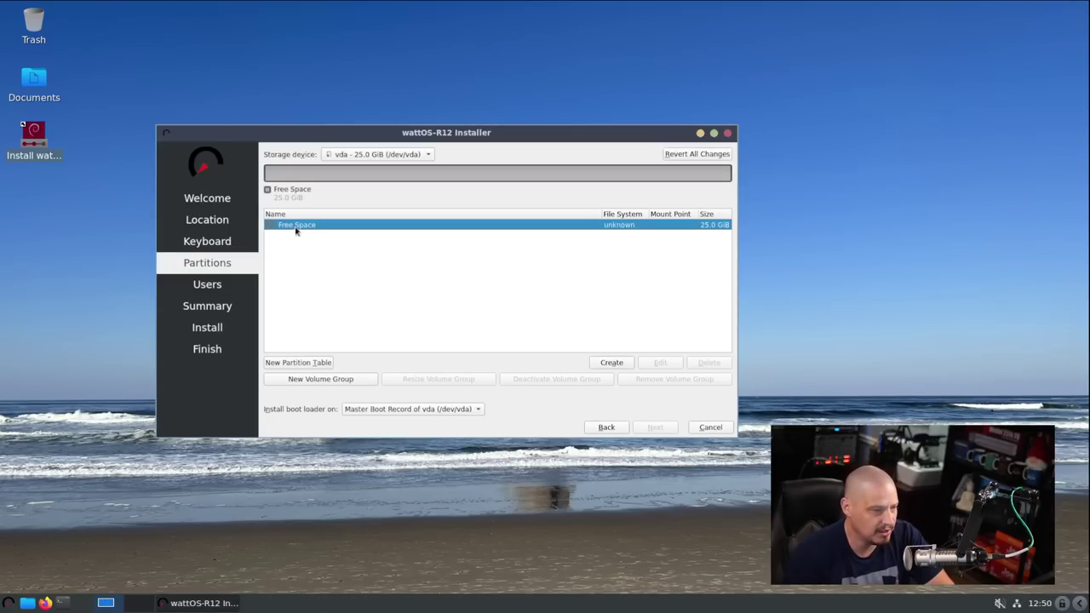
# - Add a 25.0 GiB ext4 partition mounted at / with the boot flag set
pyautogui.click(613, 364)
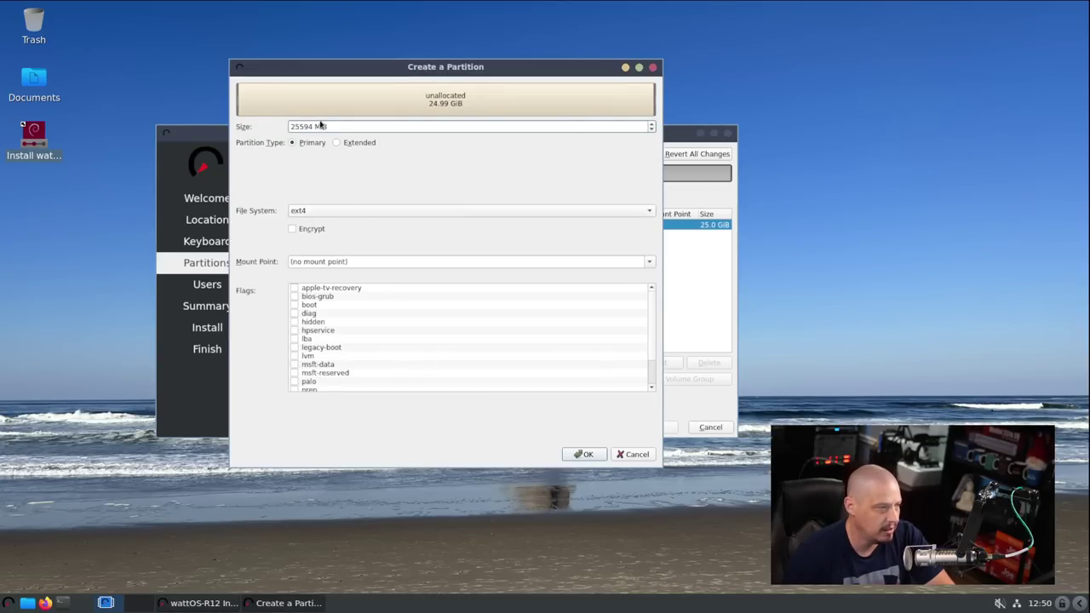
pyautogui.click(344, 262)
pyautogui.click(649, 261)
pyautogui.click(533, 282)
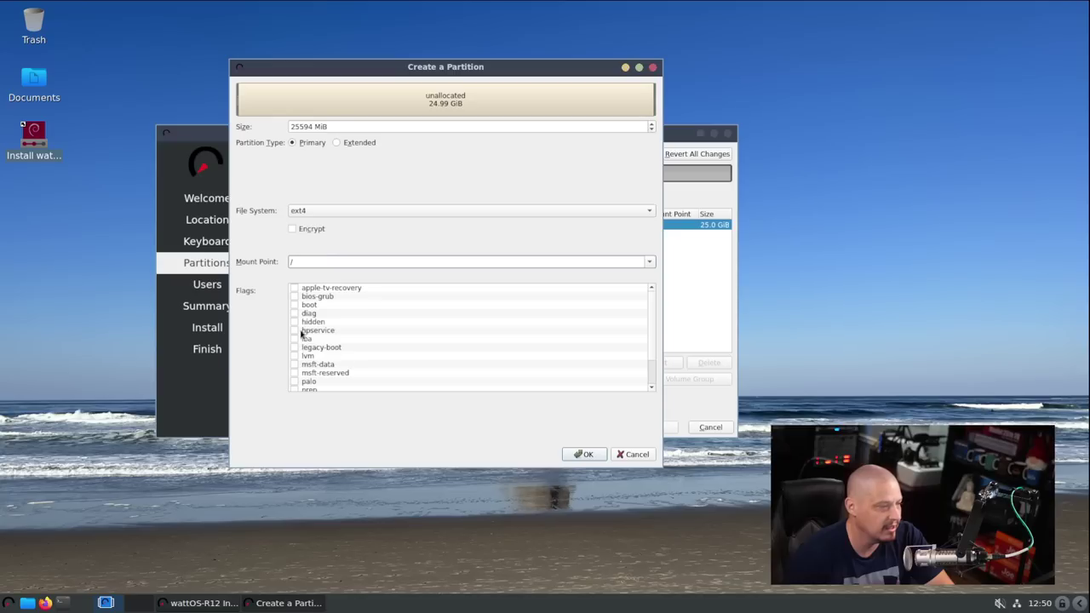
pyautogui.click(295, 305)
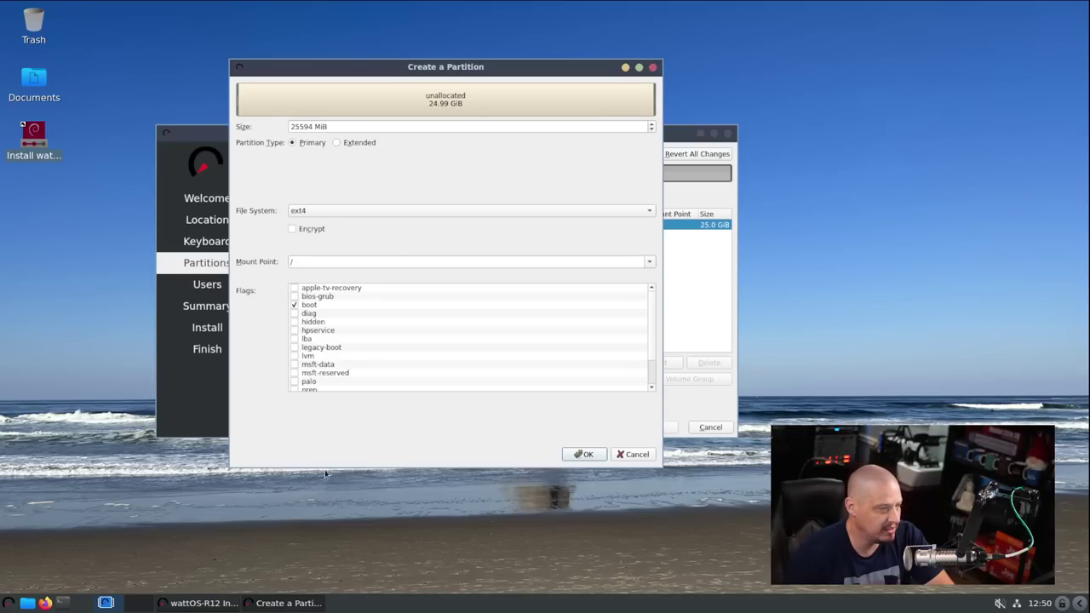
pyautogui.click(582, 454)
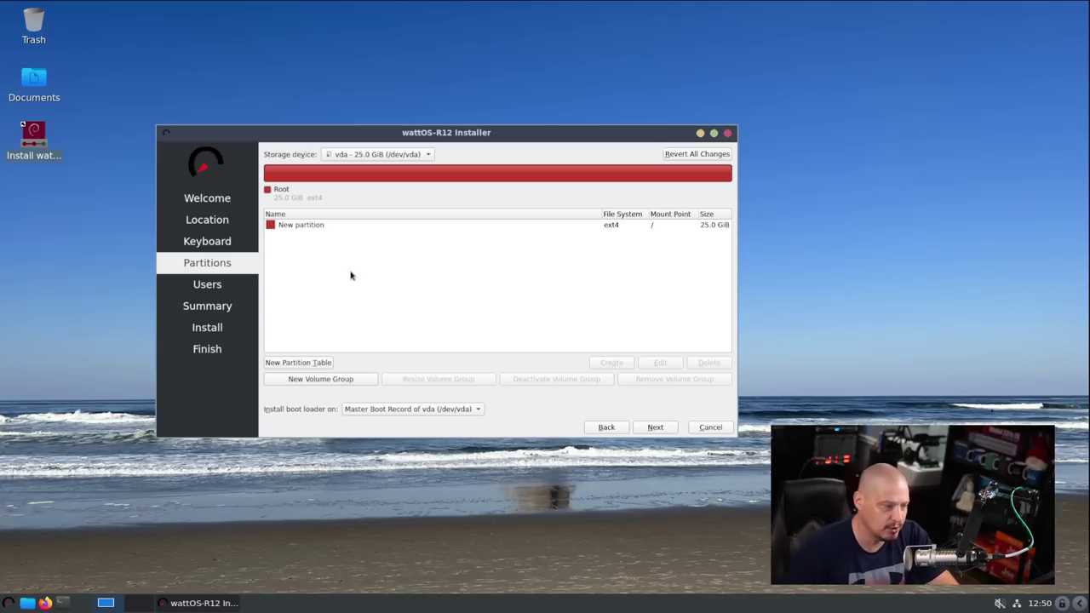
pyautogui.click(302, 228)
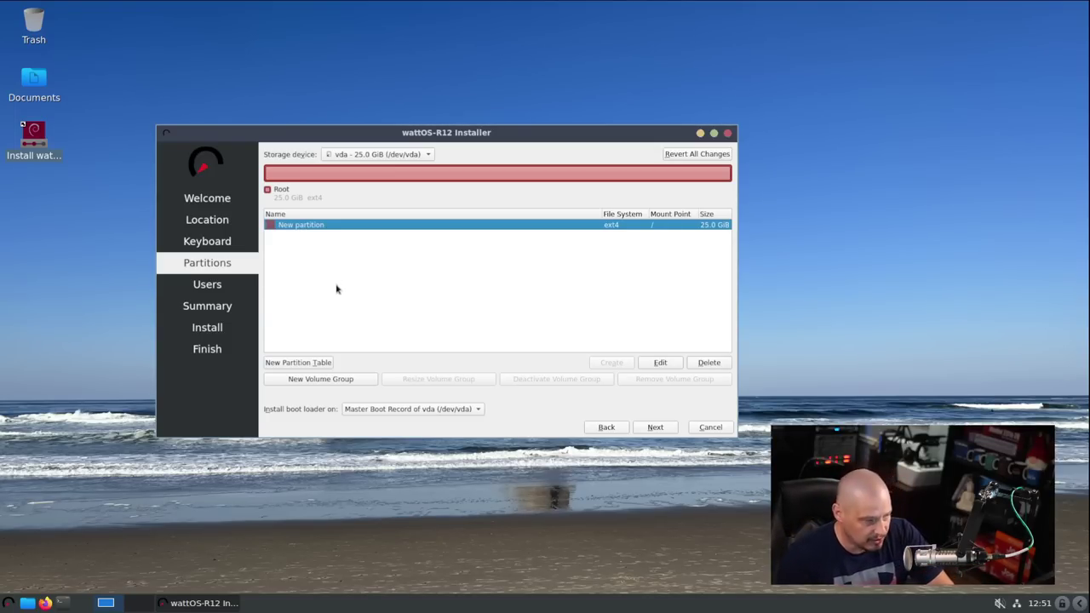
# - Dismiss the GPT notice, enter the user's name, and set the computer name to wattos-virt
pyautogui.click(653, 428)
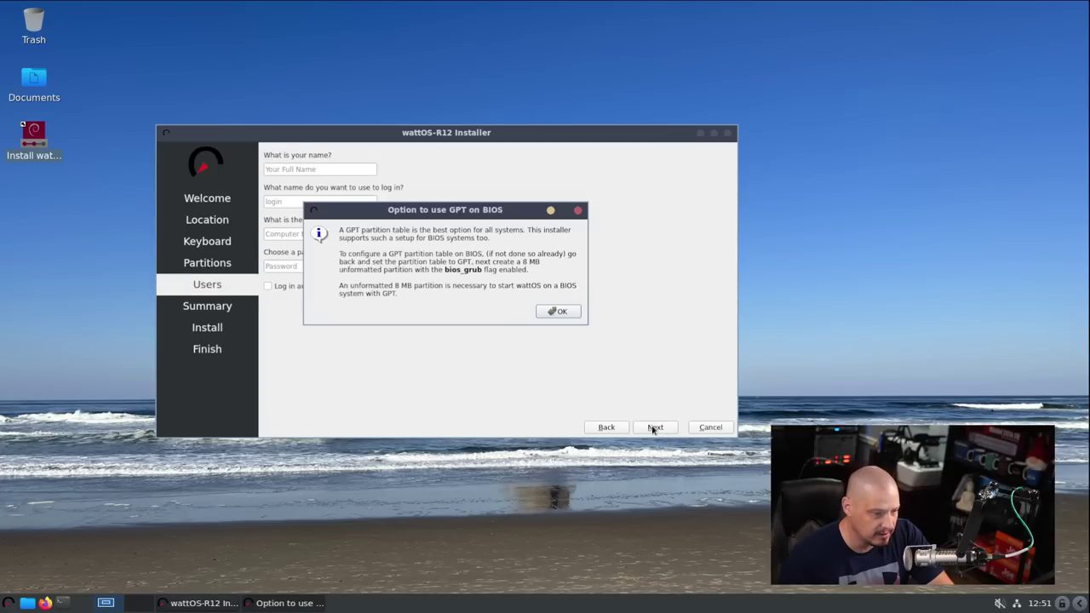
pyautogui.click(559, 311)
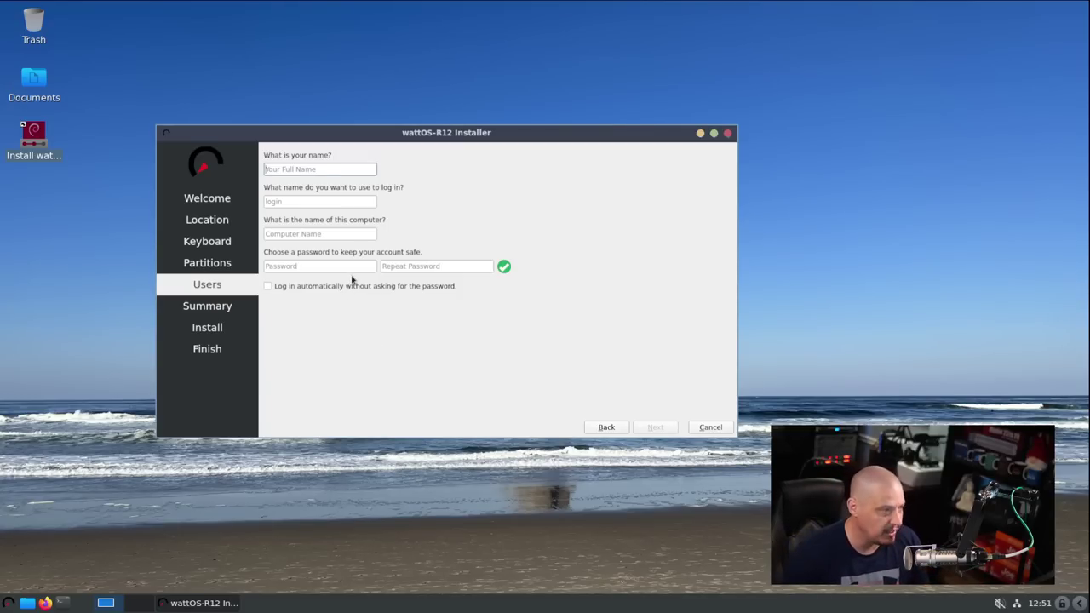
pyautogui.write('dt')
pyautogui.tripleClick(338, 233)
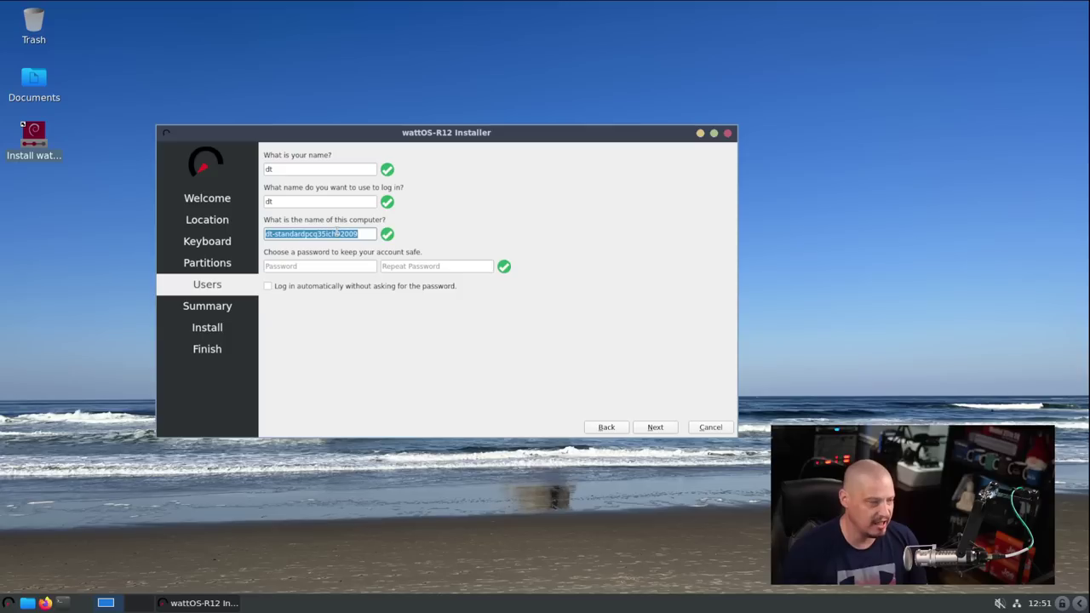
pyautogui.write('wattos-virt')
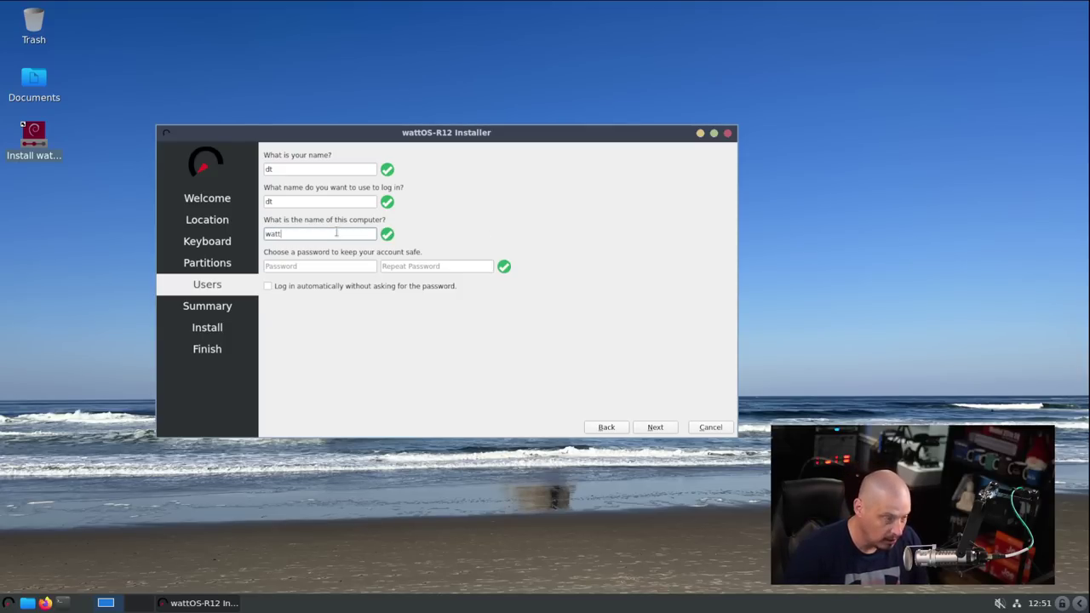
# - Enter and confirm the account password, then continue to the summary
pyautogui.click(307, 265)
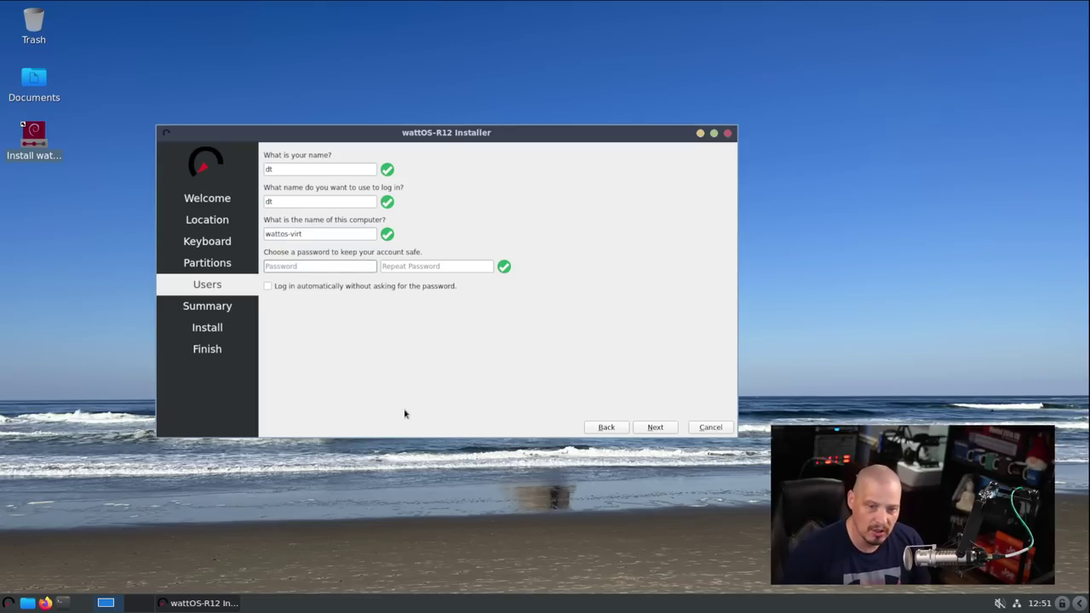
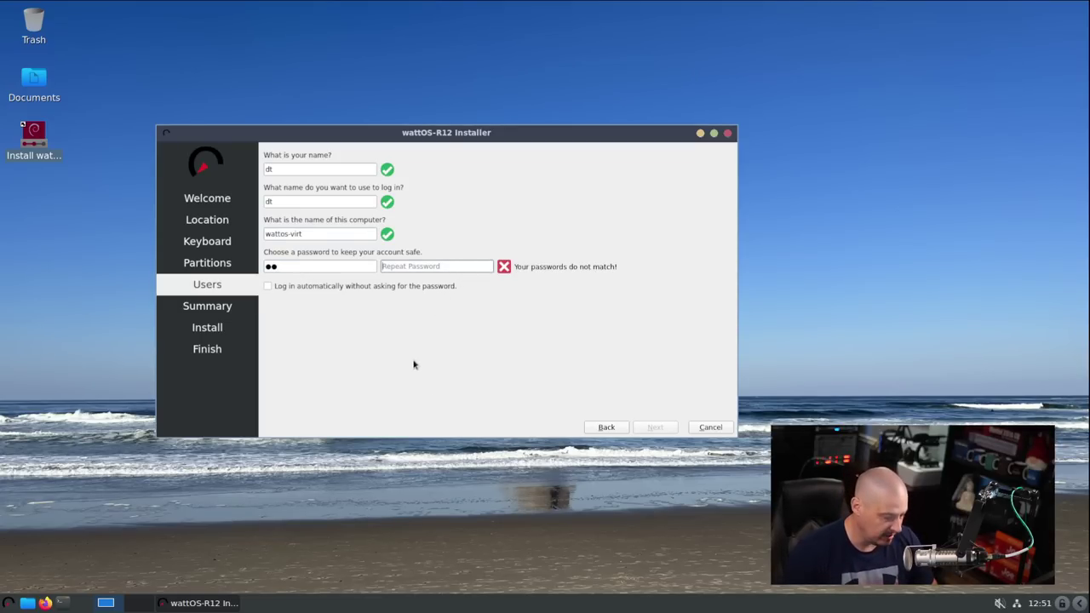
pyautogui.press('Tab')
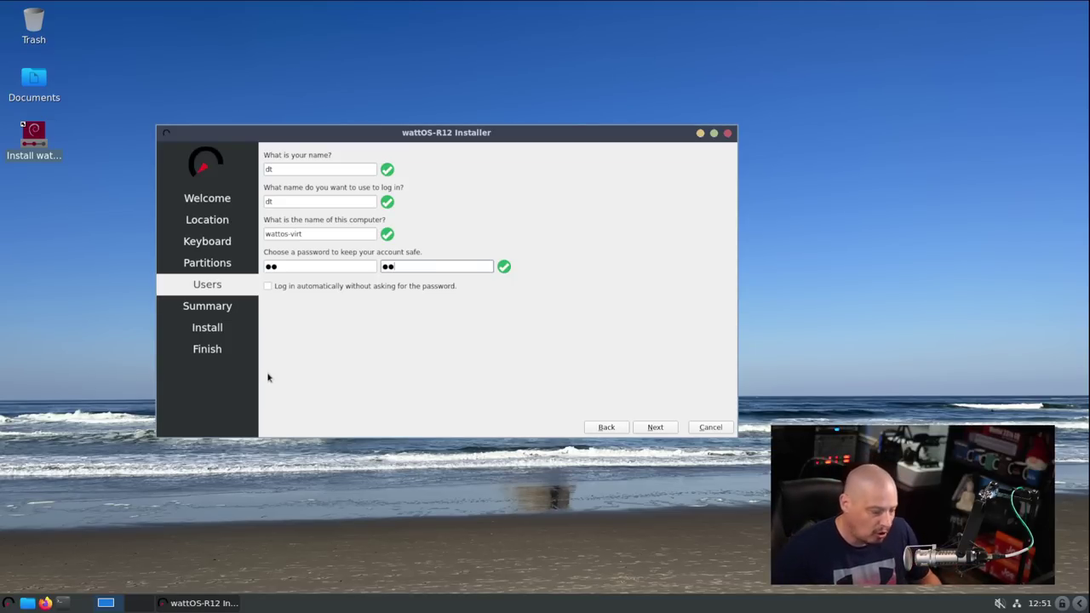
pyautogui.click(662, 430)
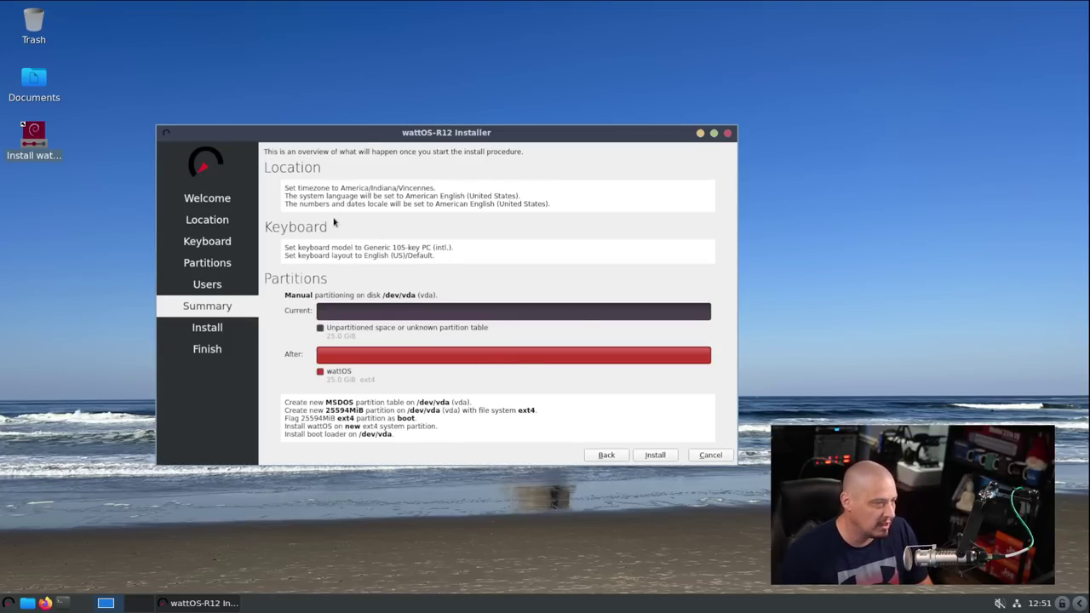
# - Start installing wattOS 12 from the Summary page
pyautogui.click(654, 455)
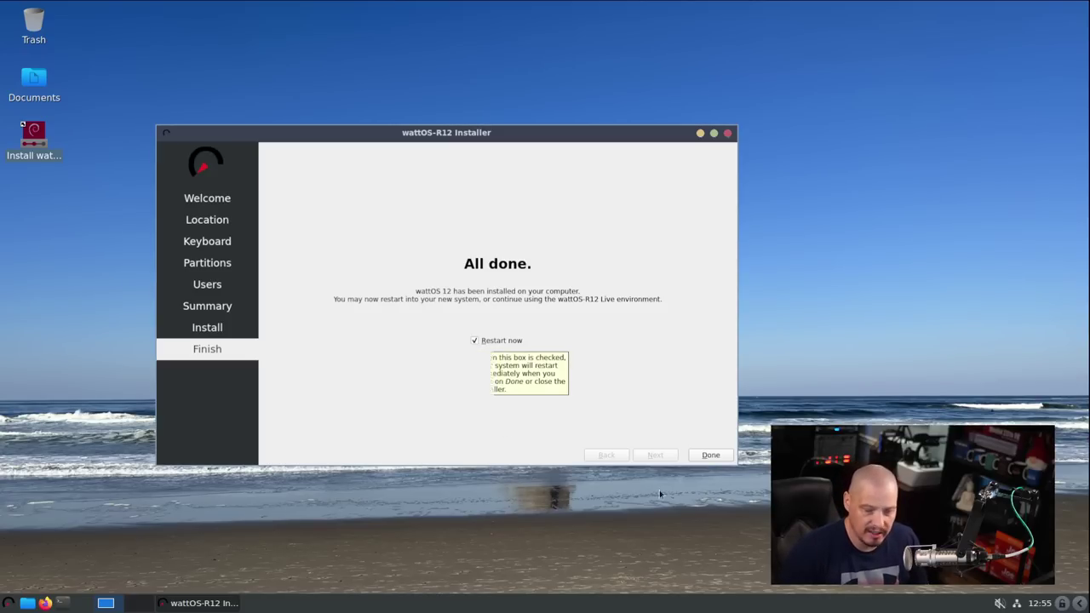
# - Finish the installer, reboot the VM, and show it fullscreen
pyautogui.click(711, 456)
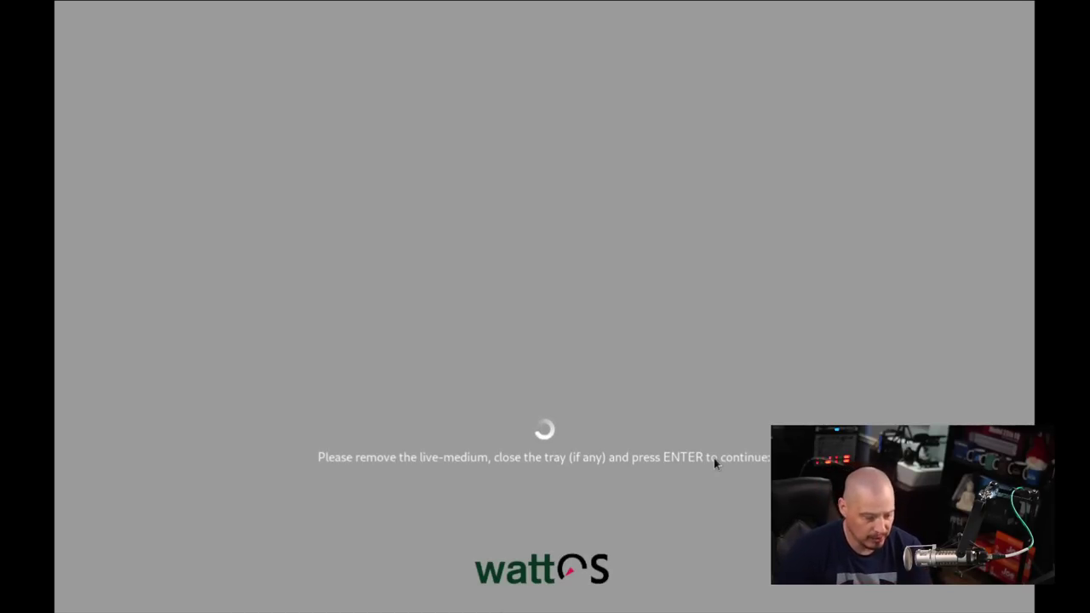
pyautogui.press('Return')
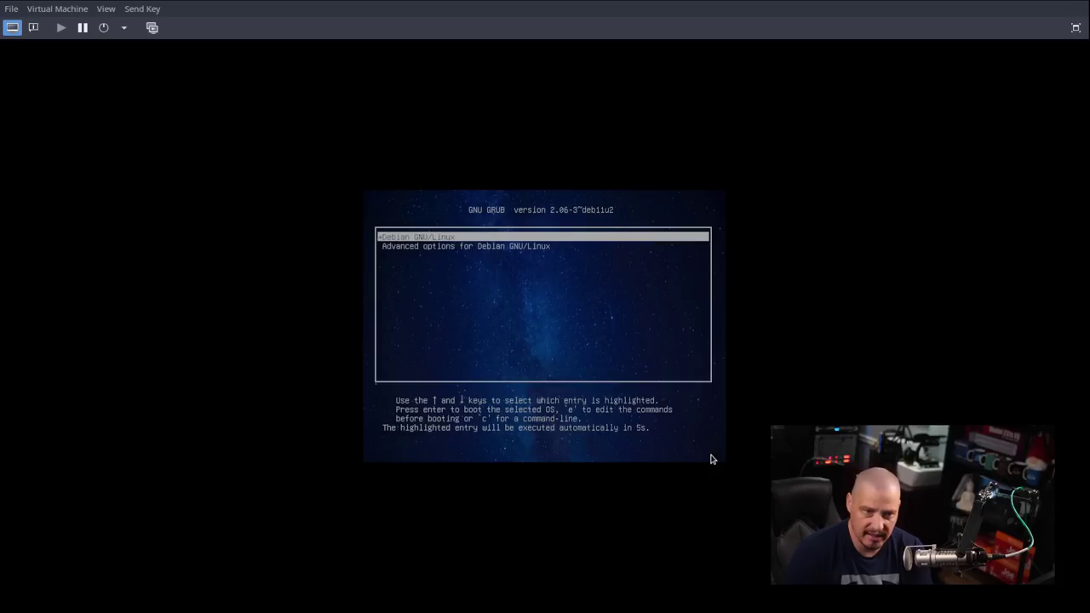
pyautogui.click(106, 8)
pyautogui.click(128, 82)
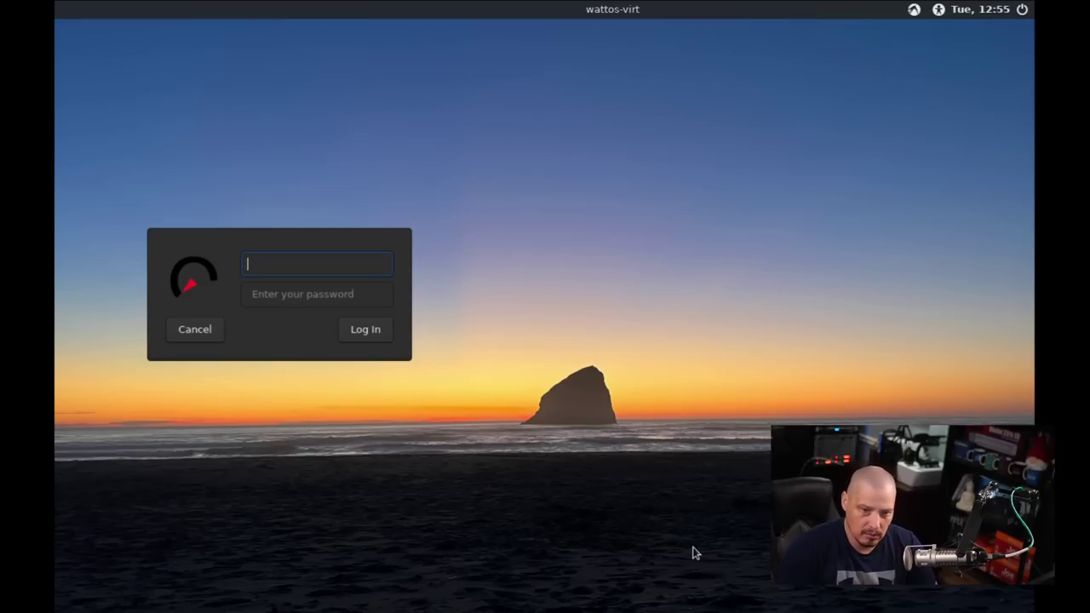
# - Log in to the installed wattOS with the username and password
pyautogui.write('dt')
pyautogui.press('Tab')
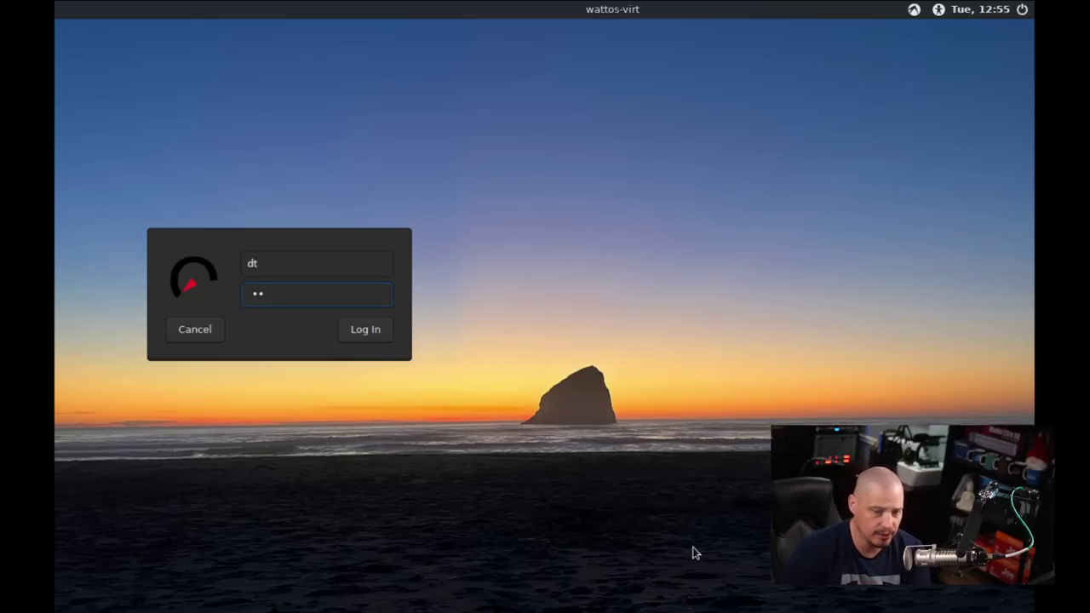
pyautogui.press('Return')
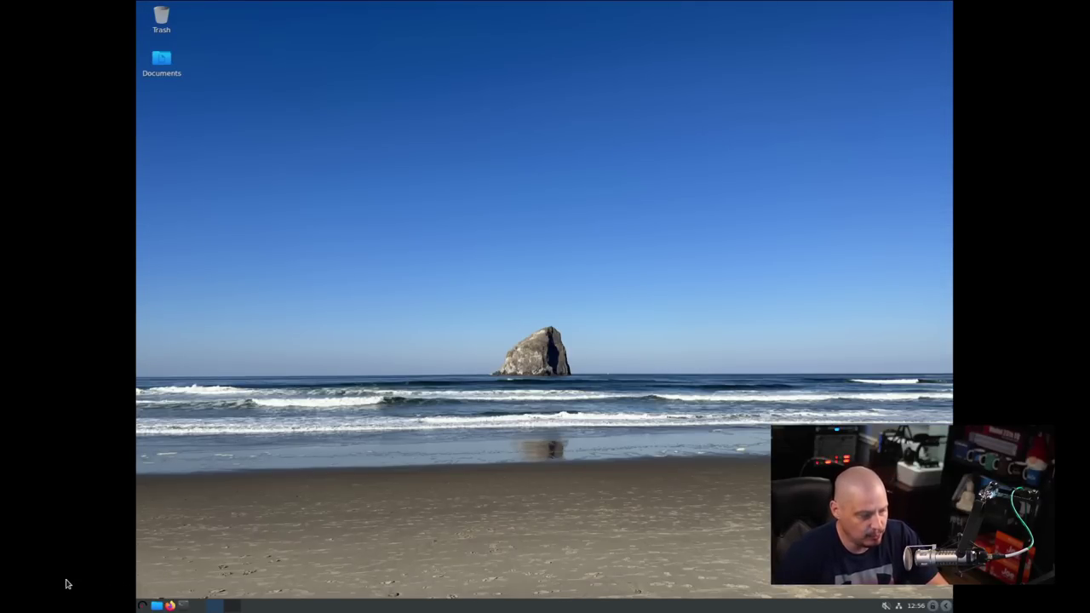
# - Set the installed system's display to 1920x1080 and save the configuration
pyautogui.click(142, 606)
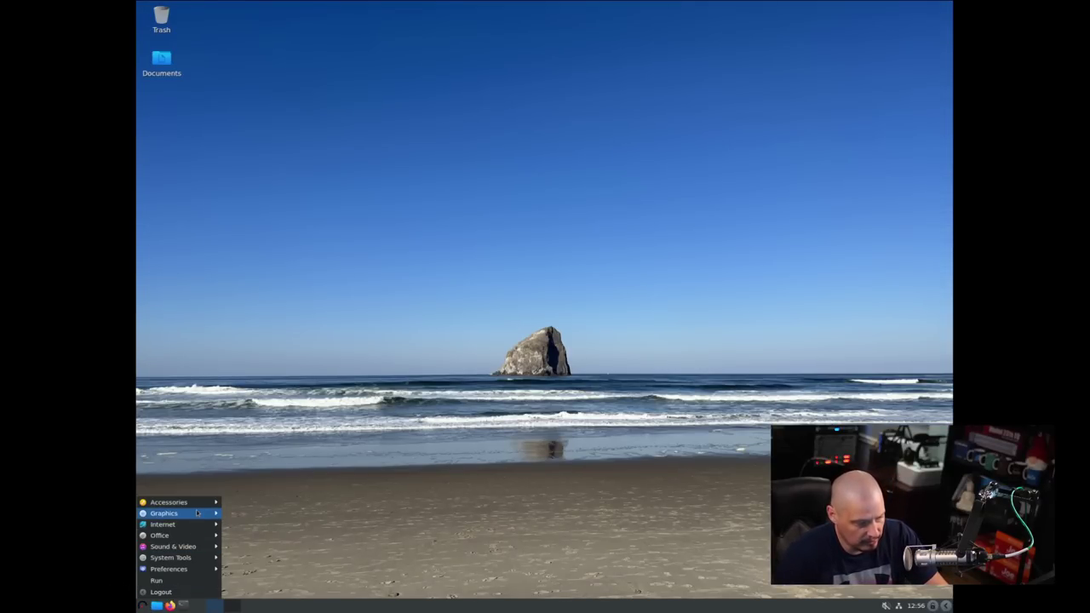
pyautogui.moveTo(197, 509)
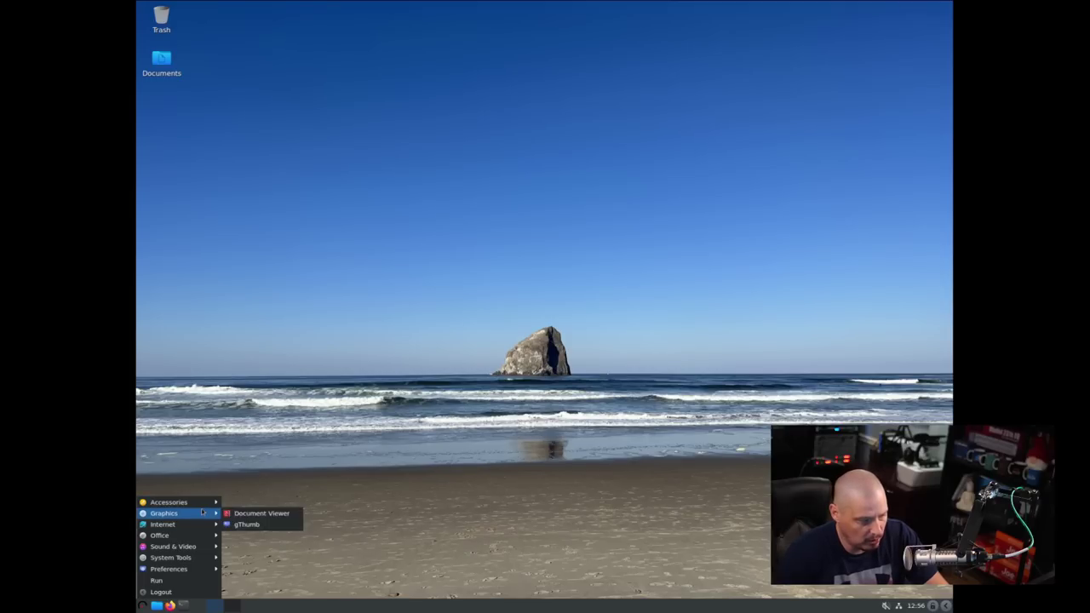
pyautogui.moveTo(204, 546)
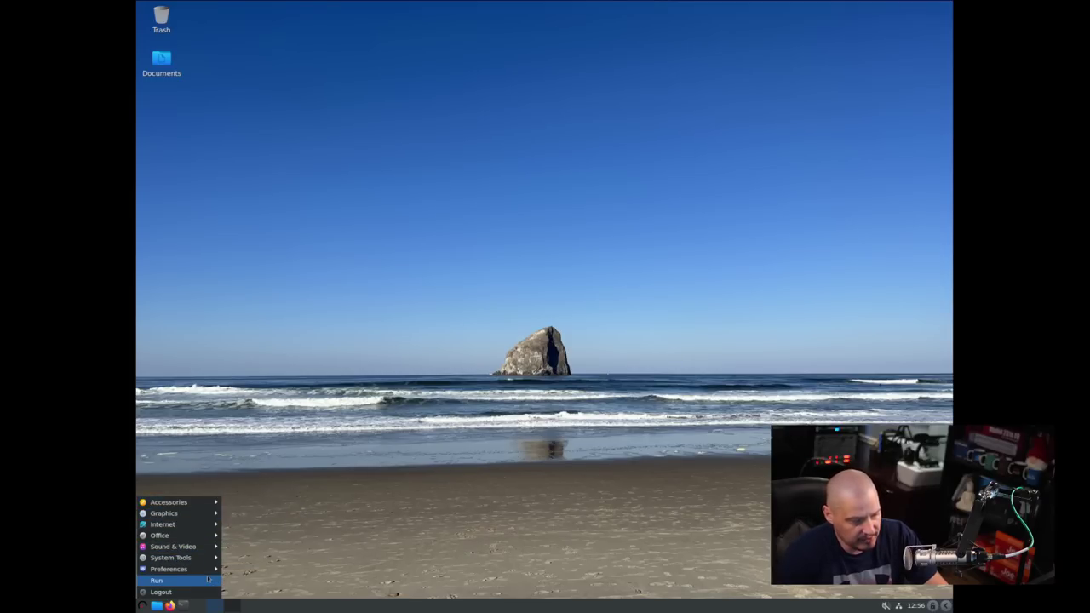
pyautogui.moveTo(196, 569)
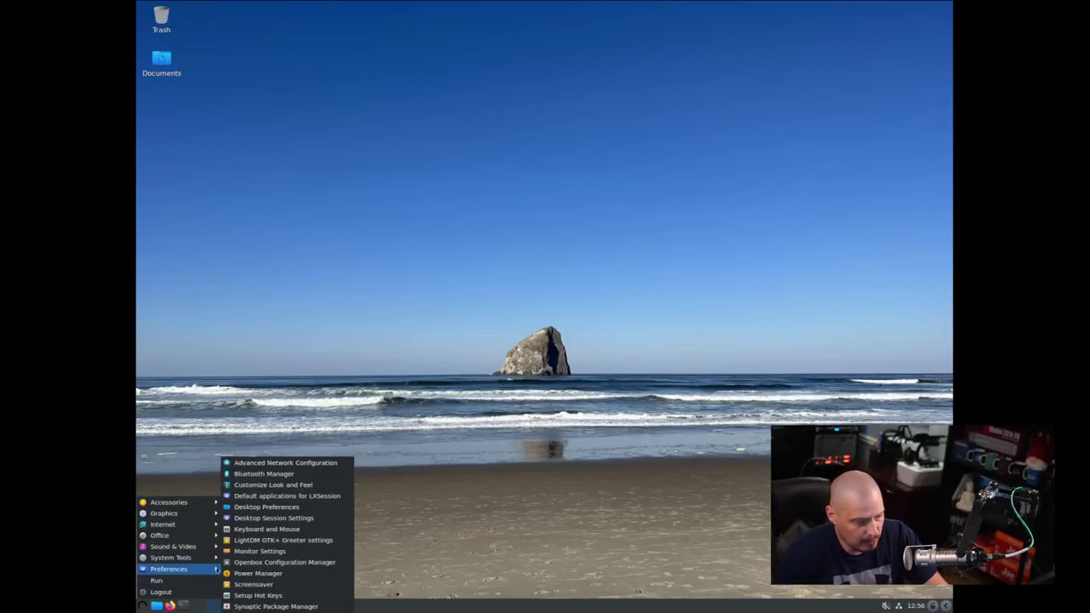
pyautogui.click(260, 551)
pyautogui.click(562, 305)
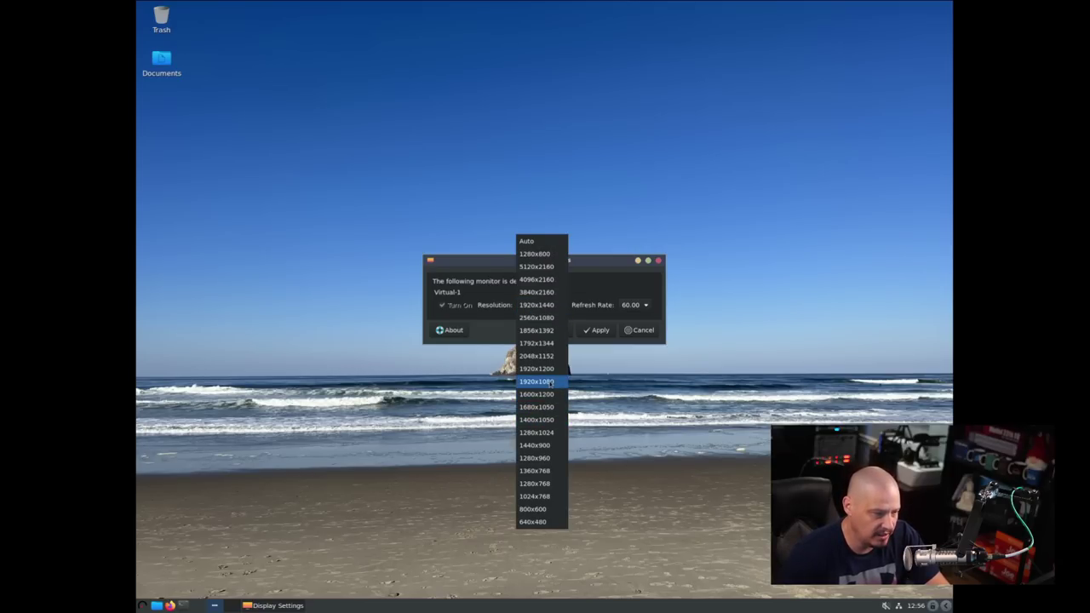
pyautogui.click(550, 383)
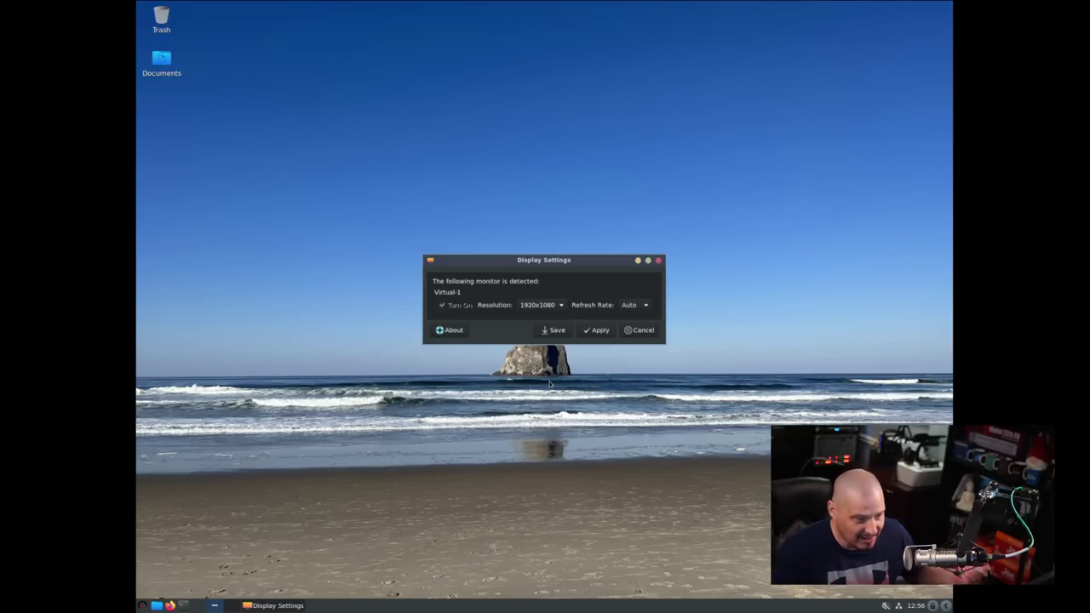
pyautogui.click(586, 332)
pyautogui.click(578, 448)
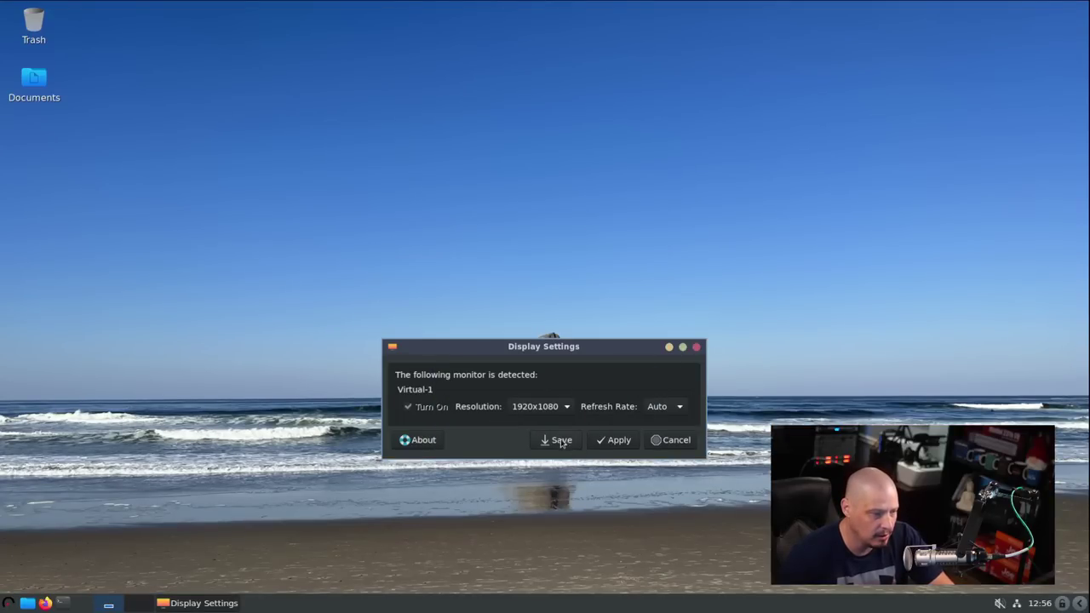
pyautogui.click(561, 442)
pyautogui.click(578, 443)
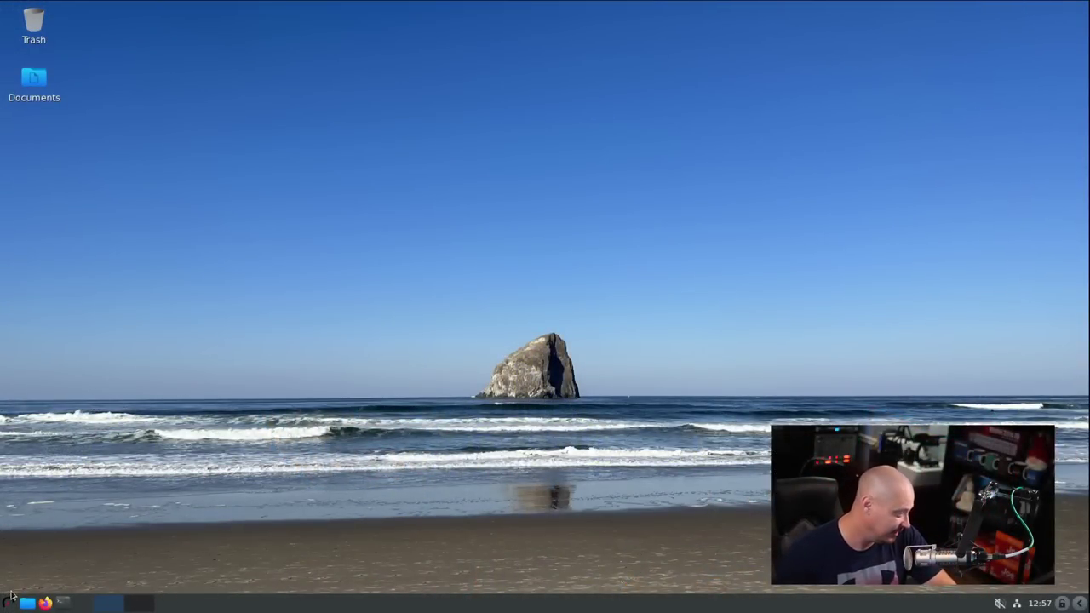
pyautogui.click(7, 602)
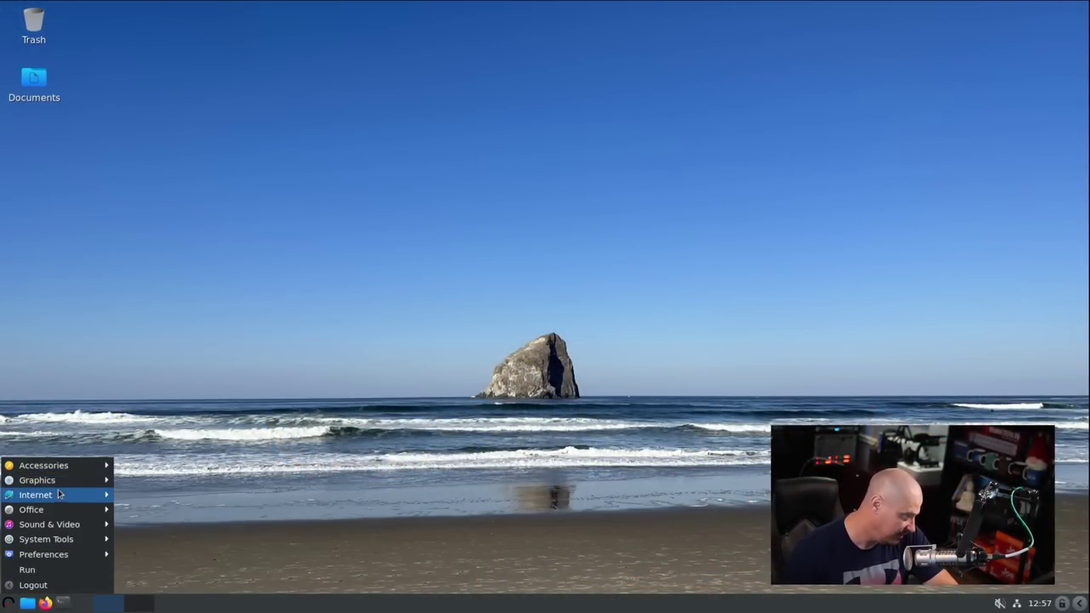
pyautogui.moveTo(58, 495)
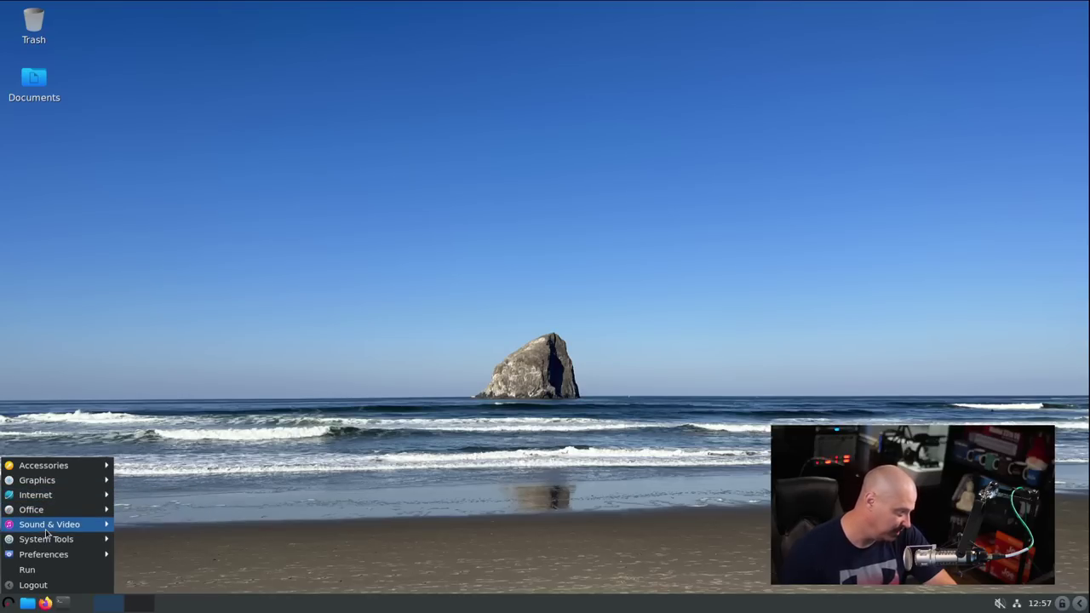
pyautogui.moveTo(46, 530)
pyautogui.moveTo(34, 559)
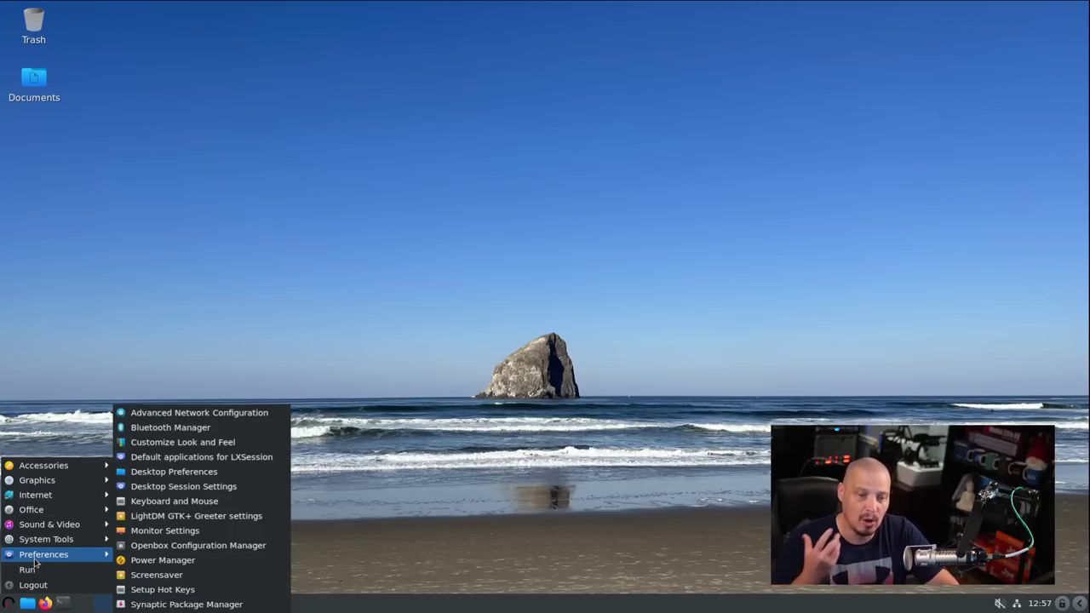
pyautogui.moveTo(31, 482)
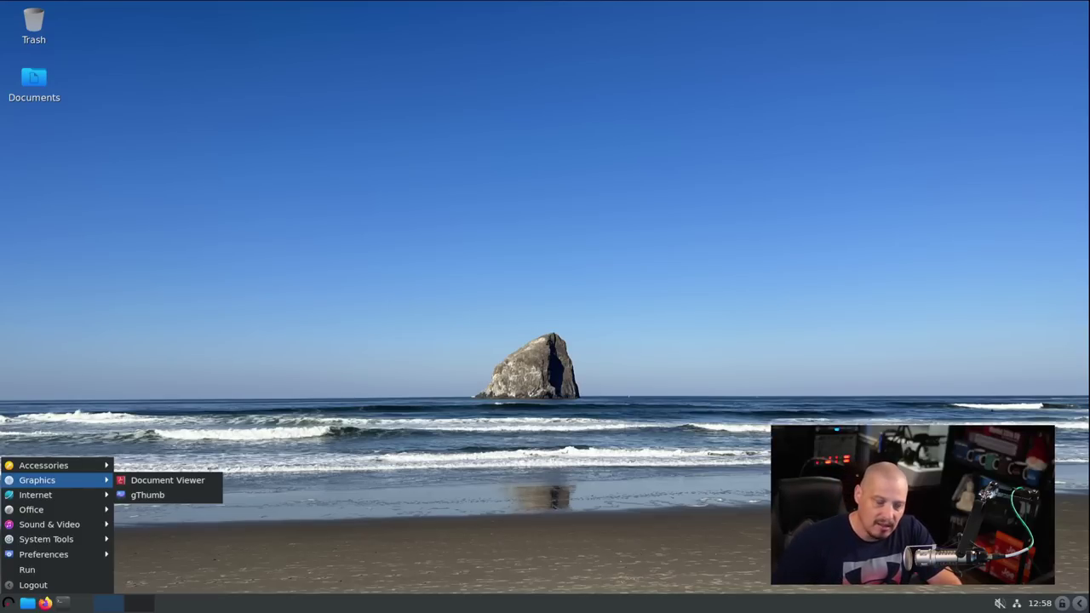
pyautogui.moveTo(89, 471)
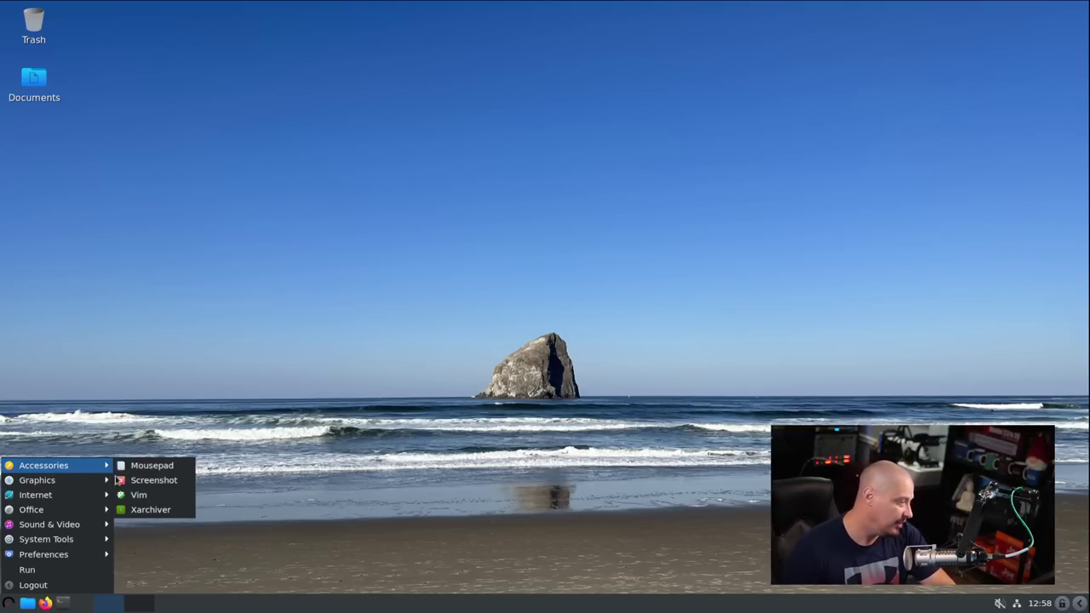
# - Launch Mousepad, view its About information, close the editor, and open the applications menu
pyautogui.click(140, 472)
pyautogui.doubleClick(564, 11)
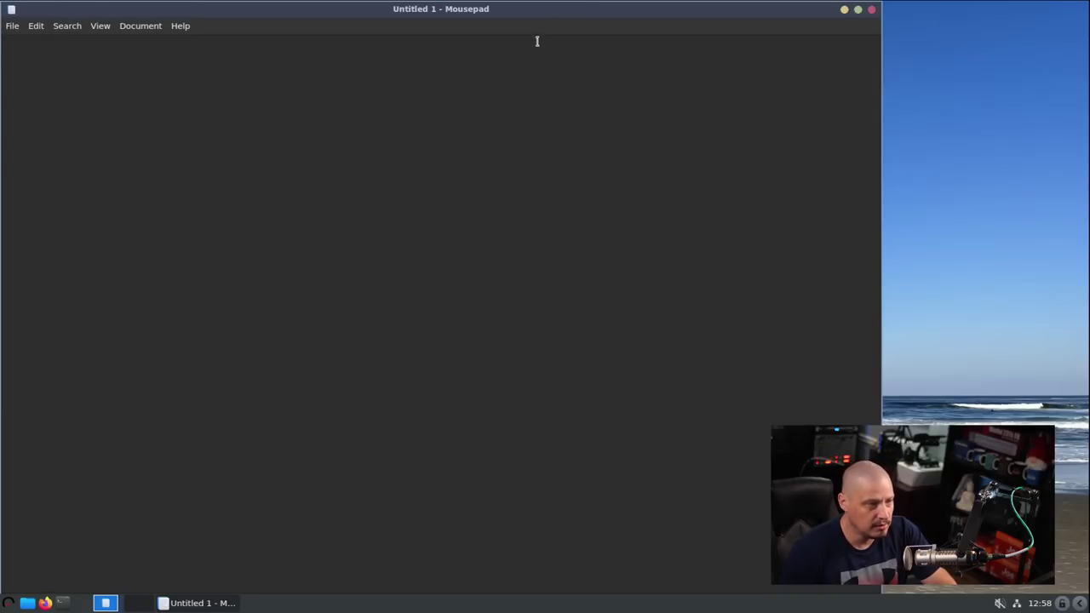
pyautogui.click(181, 26)
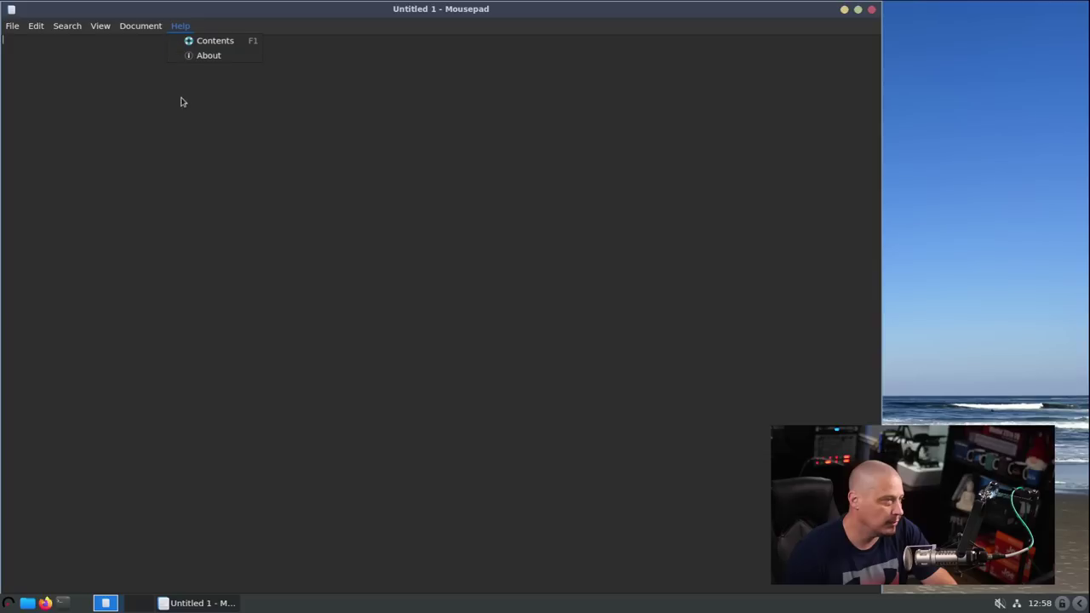
pyautogui.click(209, 54)
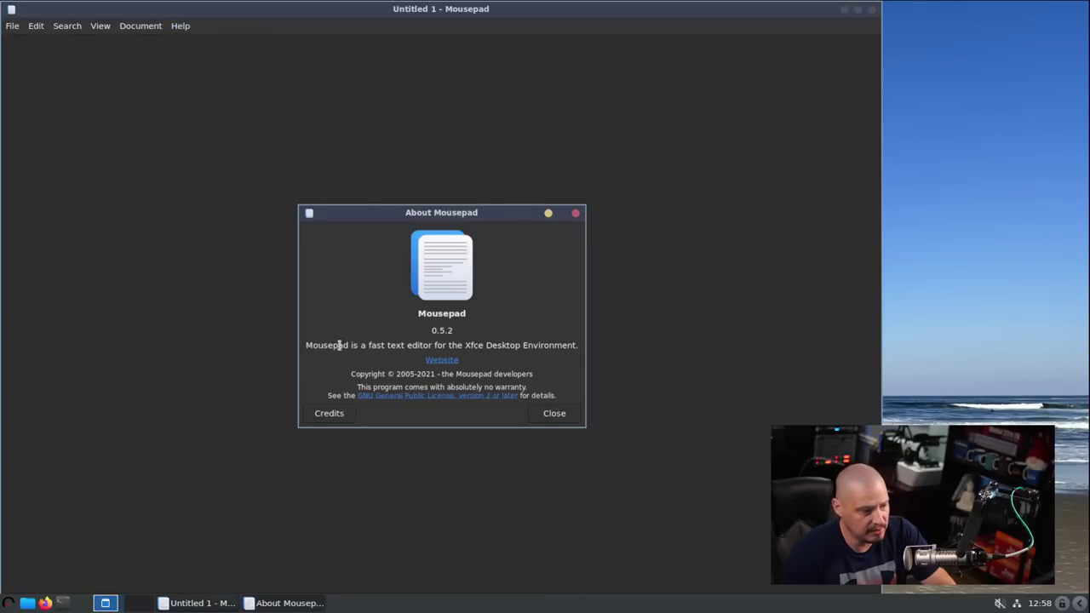
pyautogui.click(576, 214)
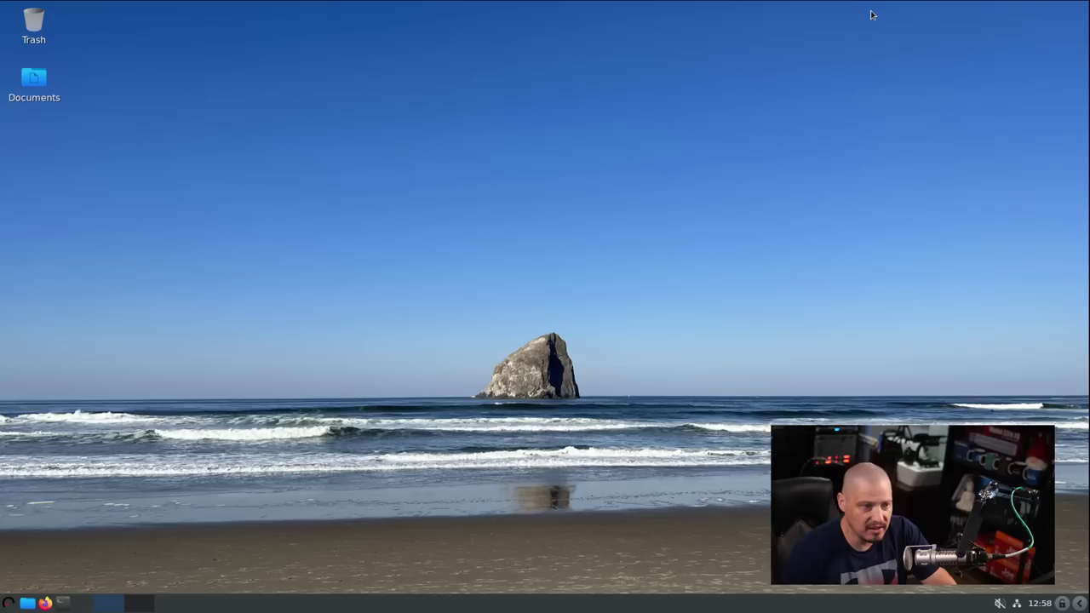
pyautogui.click(871, 9)
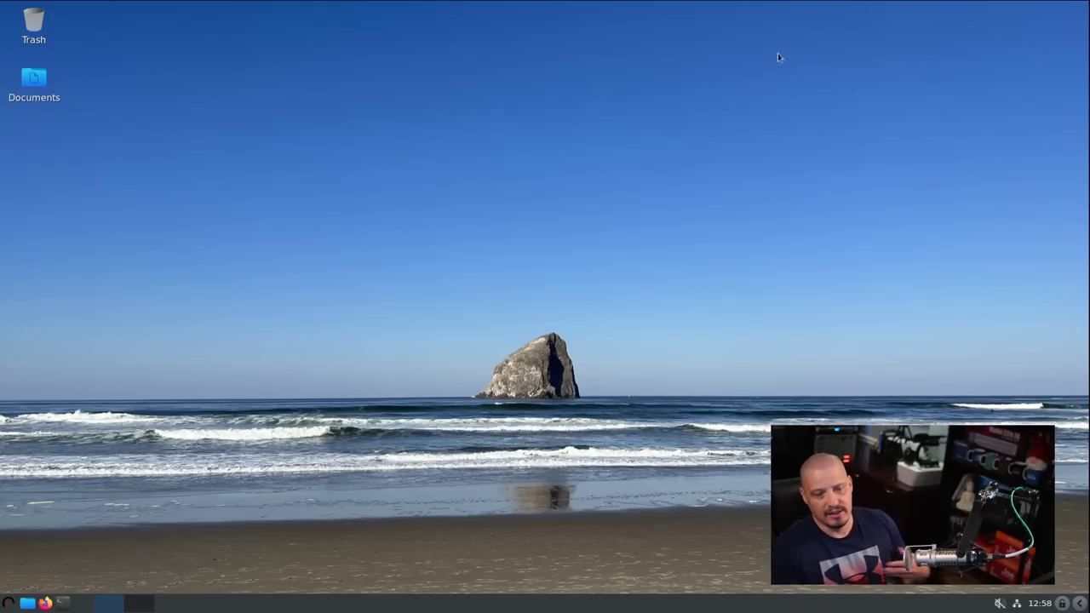
pyautogui.click(9, 602)
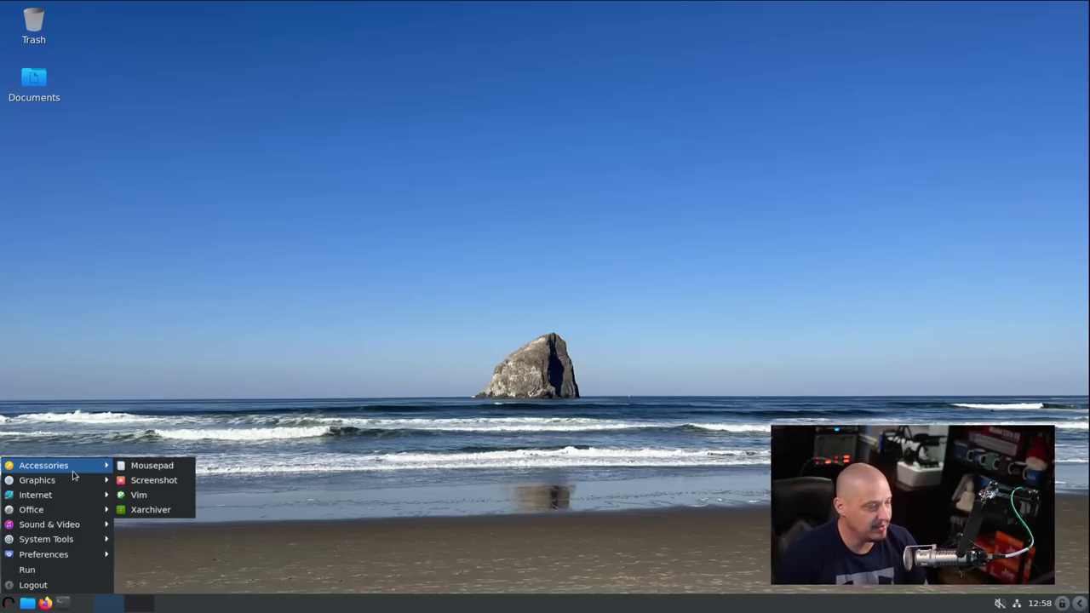
# - Check GNOME Screenshot's version 3.38.0 in its About box, close the app, and open the applications menu
pyautogui.click(177, 482)
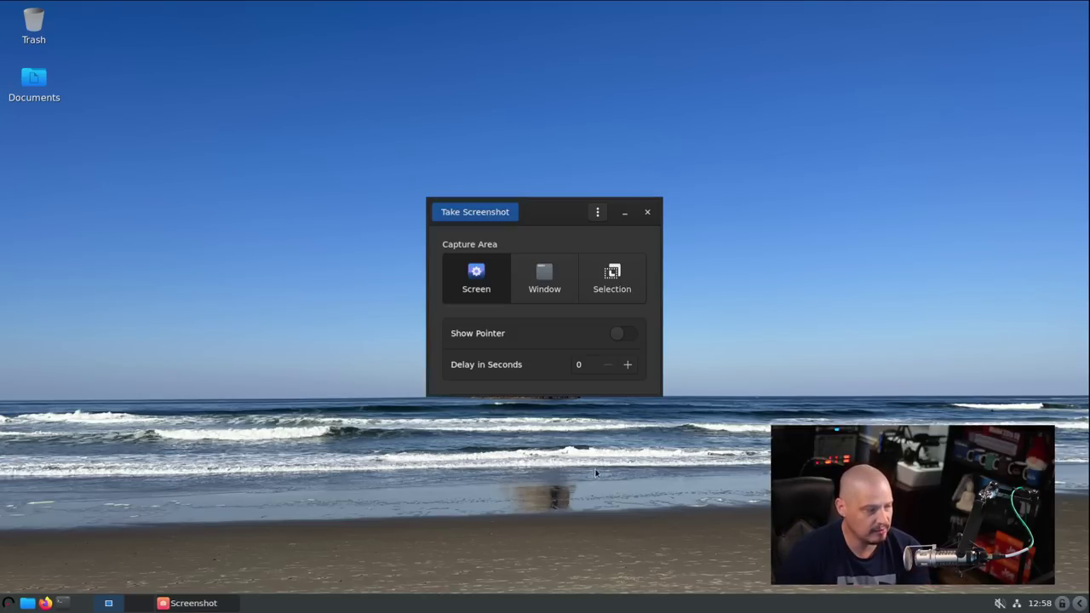
pyautogui.click(597, 212)
pyautogui.click(604, 264)
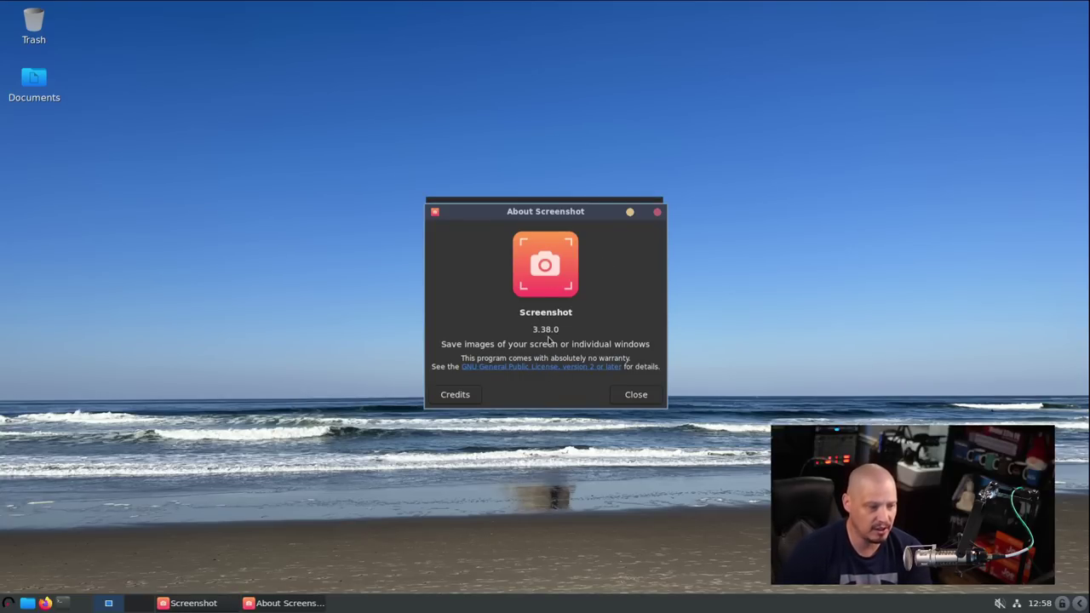
pyautogui.click(658, 213)
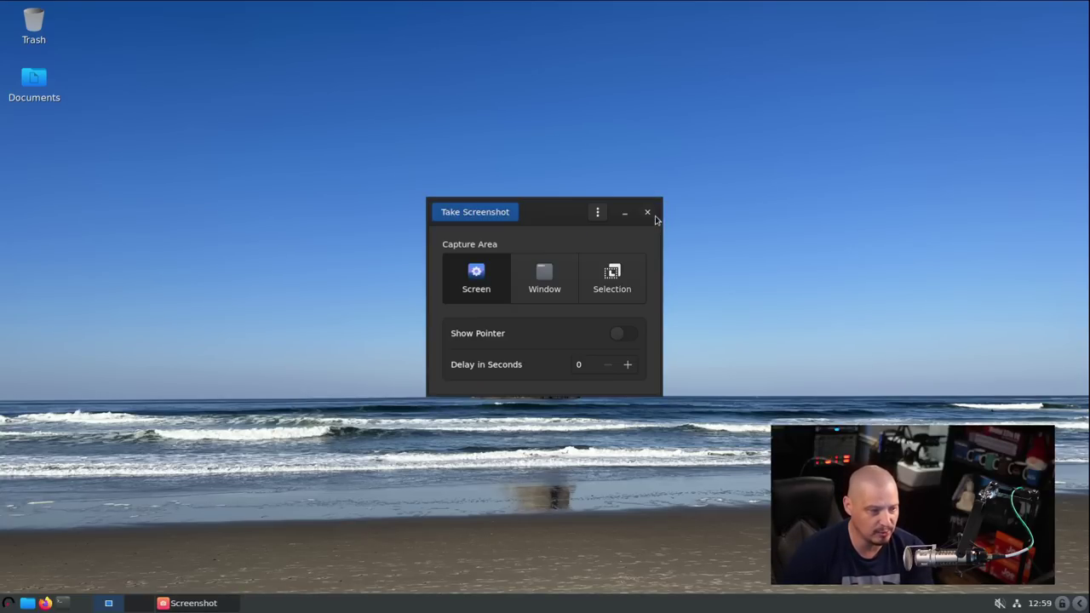
pyautogui.click(646, 213)
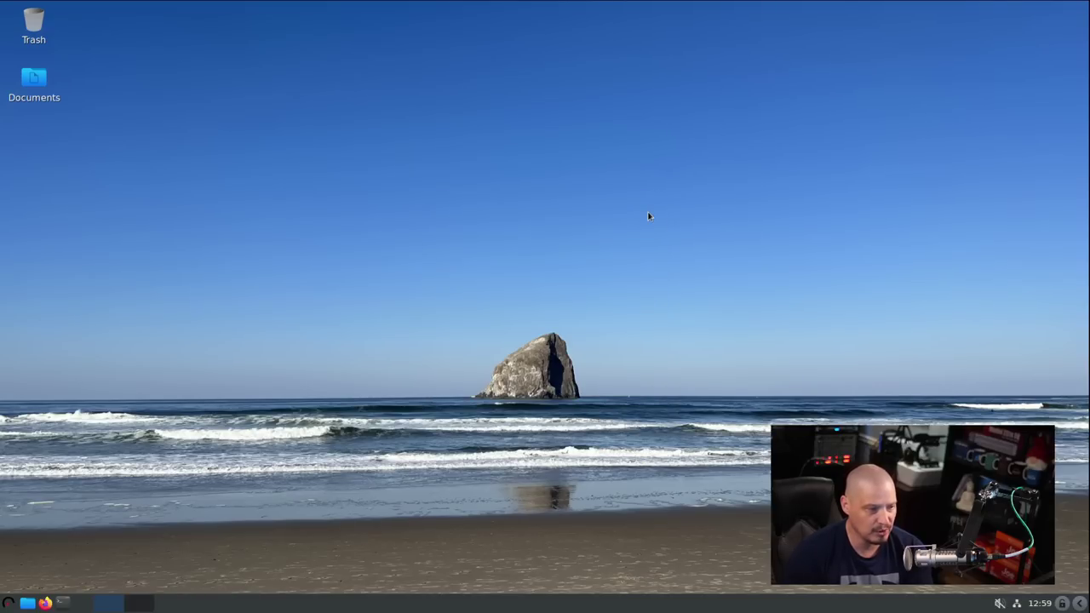
pyautogui.click(8, 603)
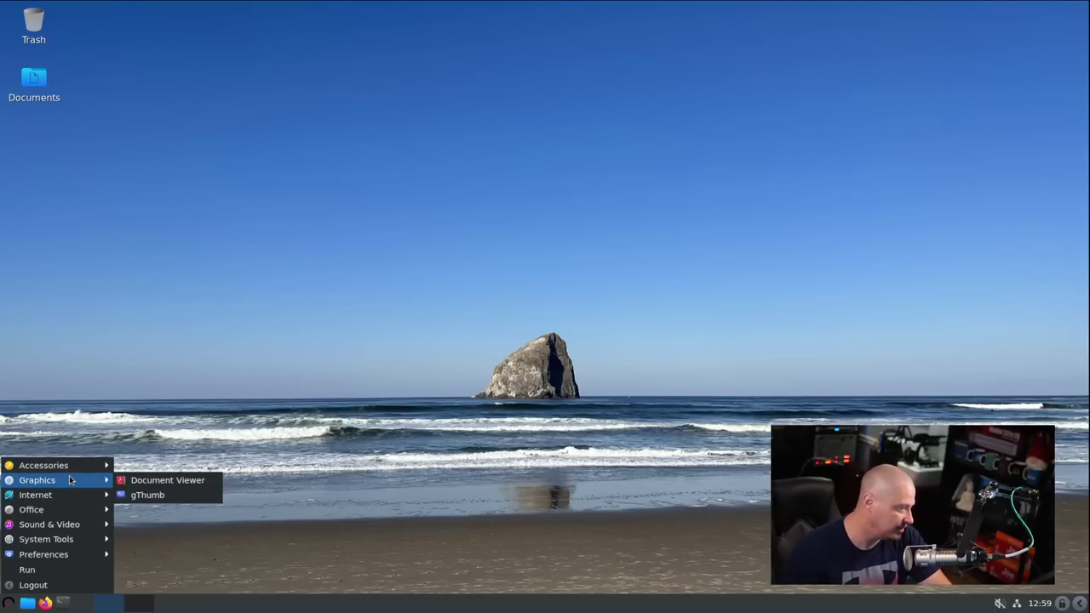
# - Launch Document Viewer and LXTerminal, arranging the terminal right and Recent Documents at left
pyautogui.click(196, 482)
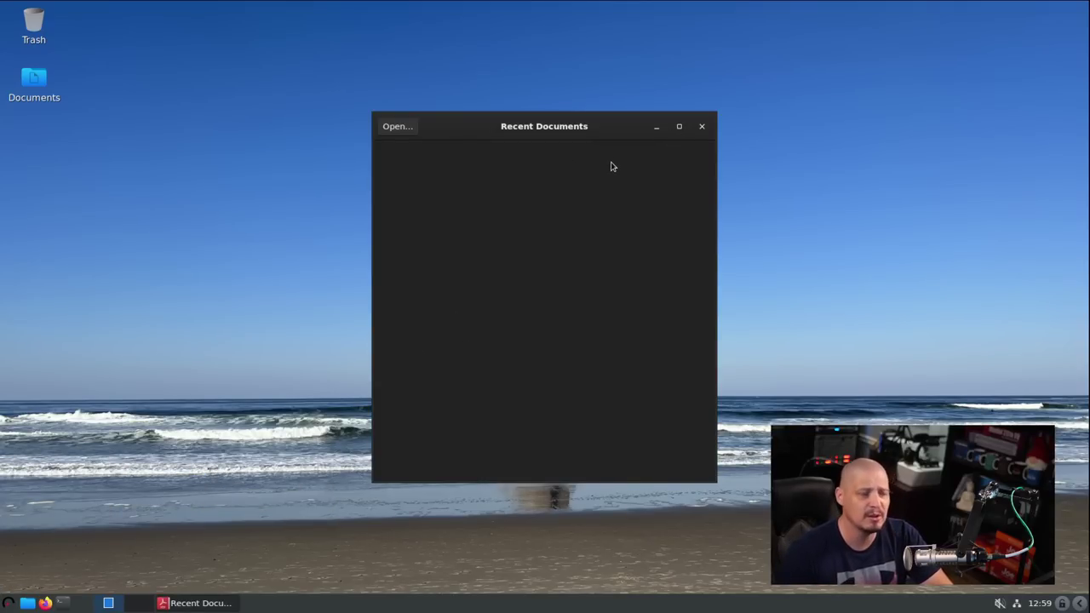
pyautogui.rightClick(586, 134)
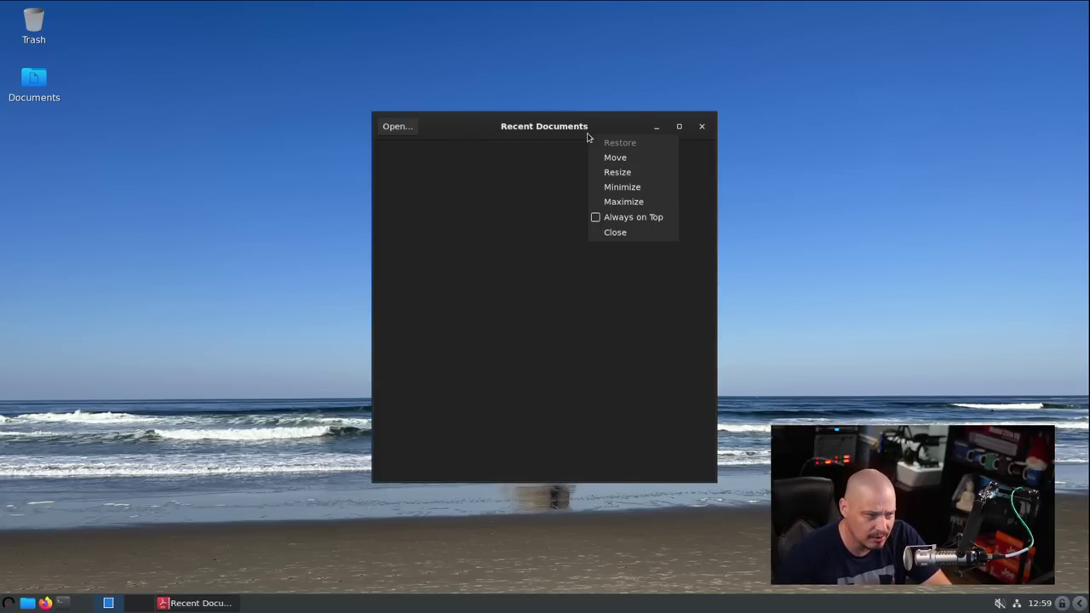
pyautogui.click(638, 128)
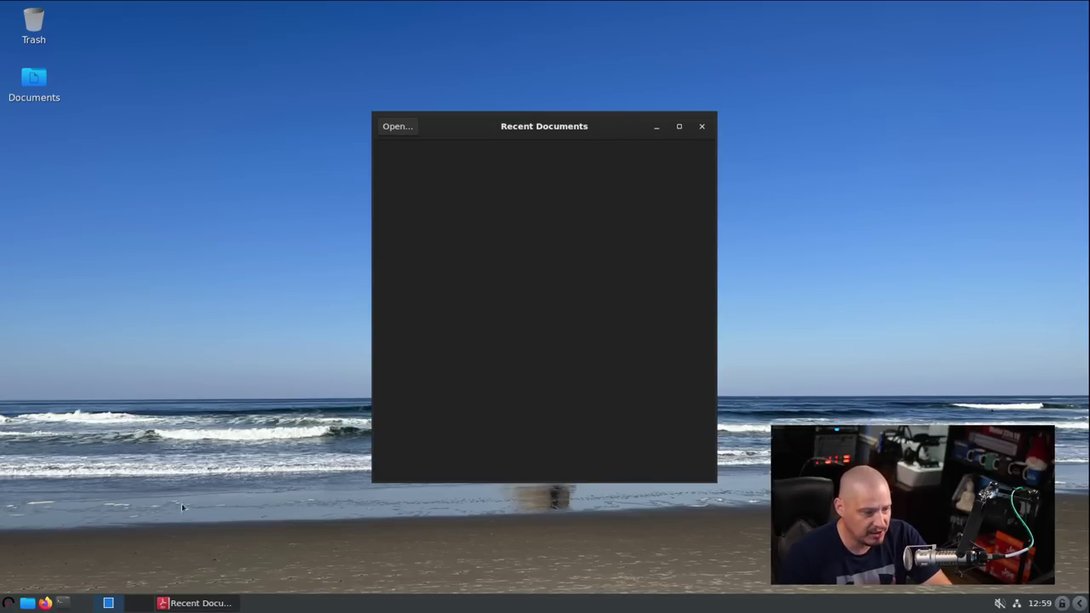
pyautogui.click(63, 603)
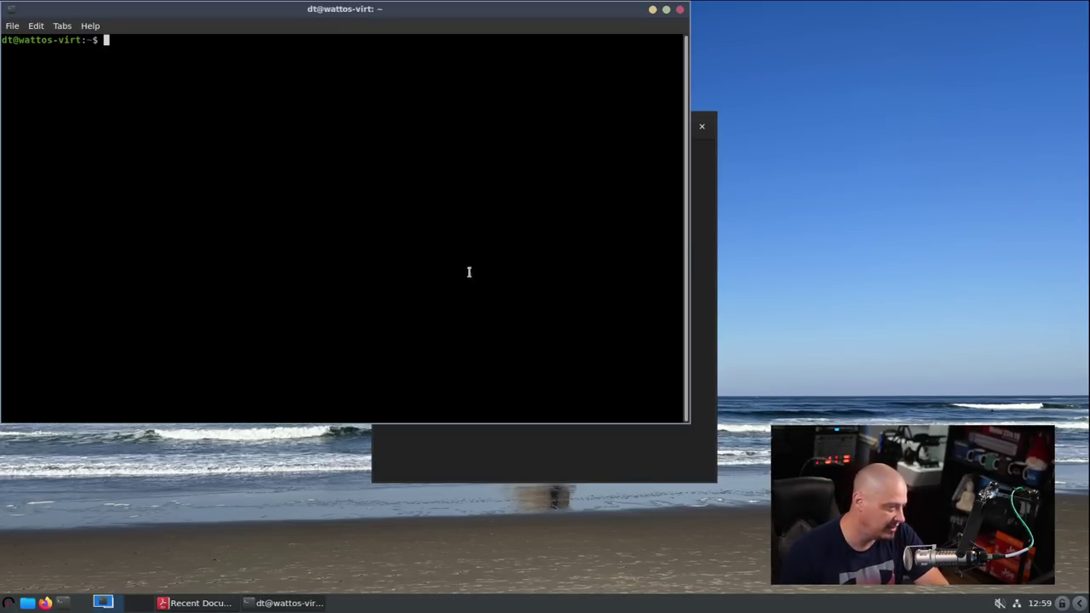
pyautogui.moveTo(546, 15); pyautogui.dragTo(833, 154)
pyautogui.click(500, 112)
pyautogui.moveTo(501, 112); pyautogui.dragTo(230, 42)
pyautogui.click(654, 149)
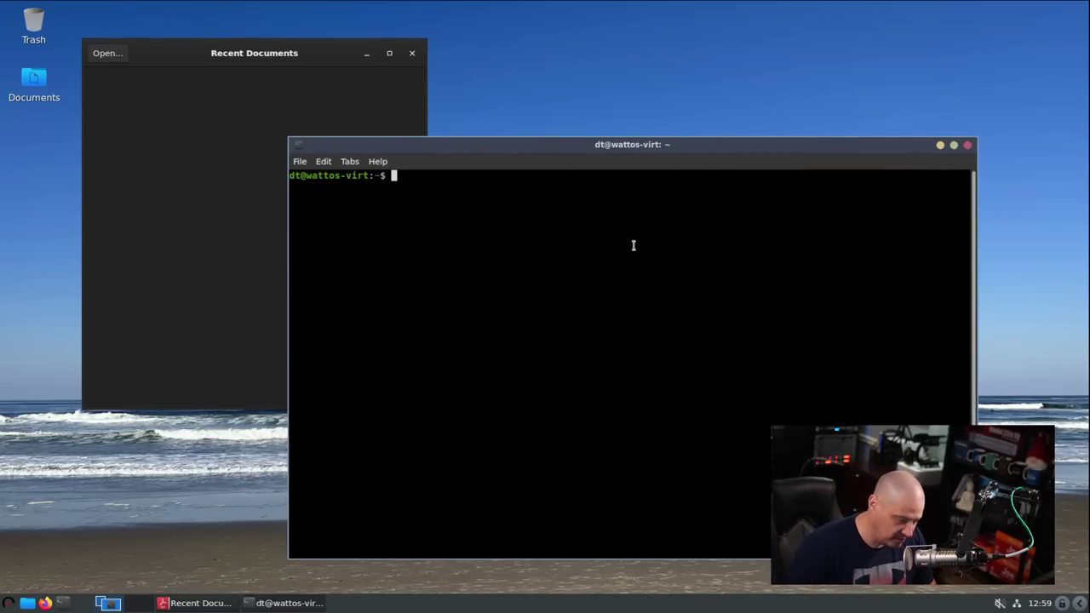
# - Run xprop on the Recent Documents window and select its application ID org.gnome.Evince
pyautogui.write('xprop')
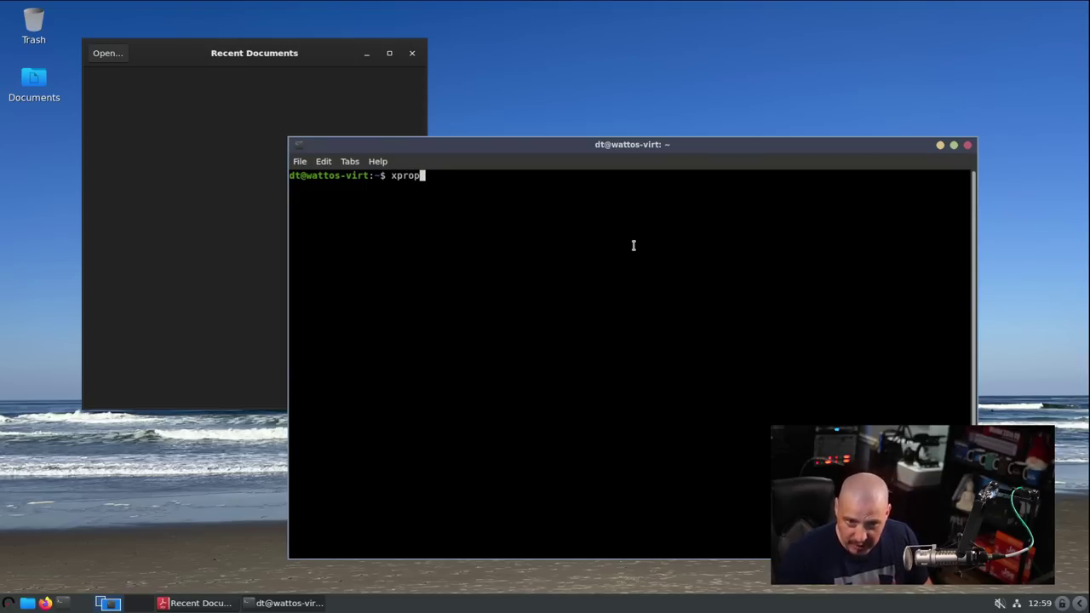
pyautogui.press('Return')
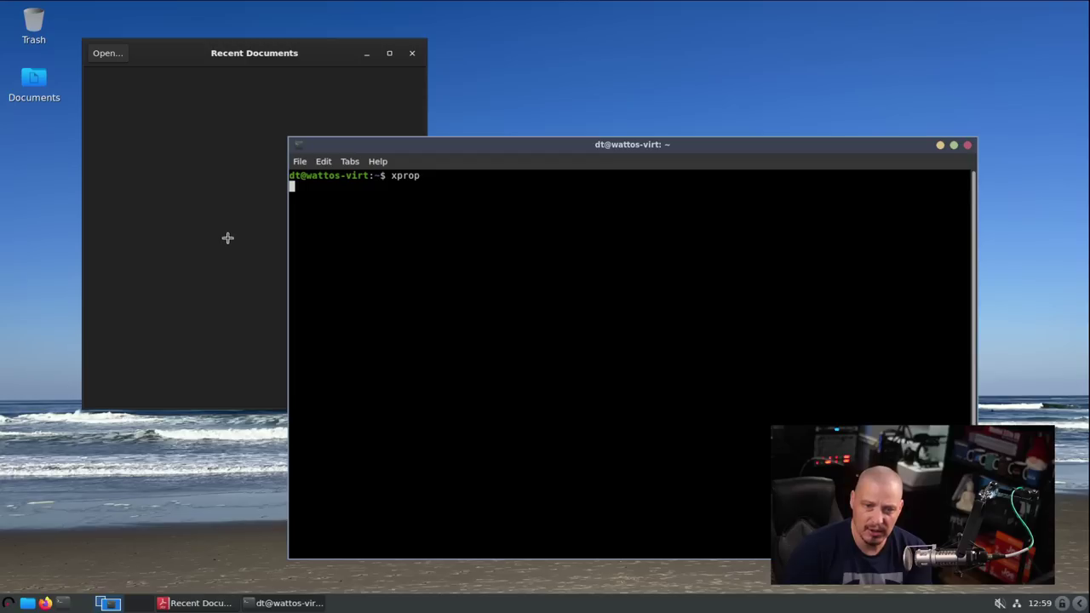
pyautogui.click(141, 115)
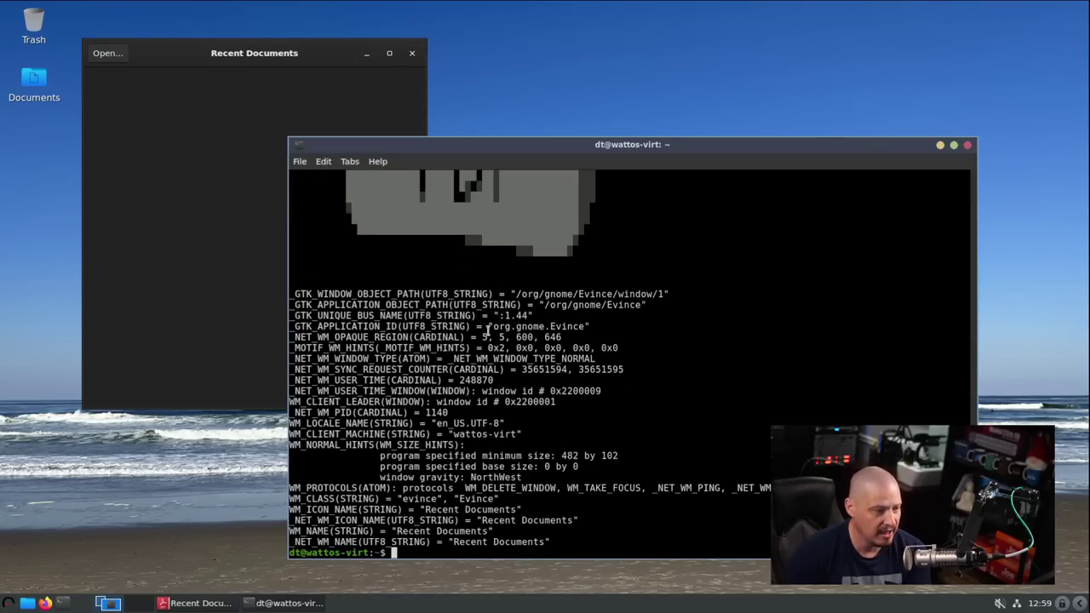
pyautogui.moveTo(493, 326); pyautogui.dragTo(586, 326)
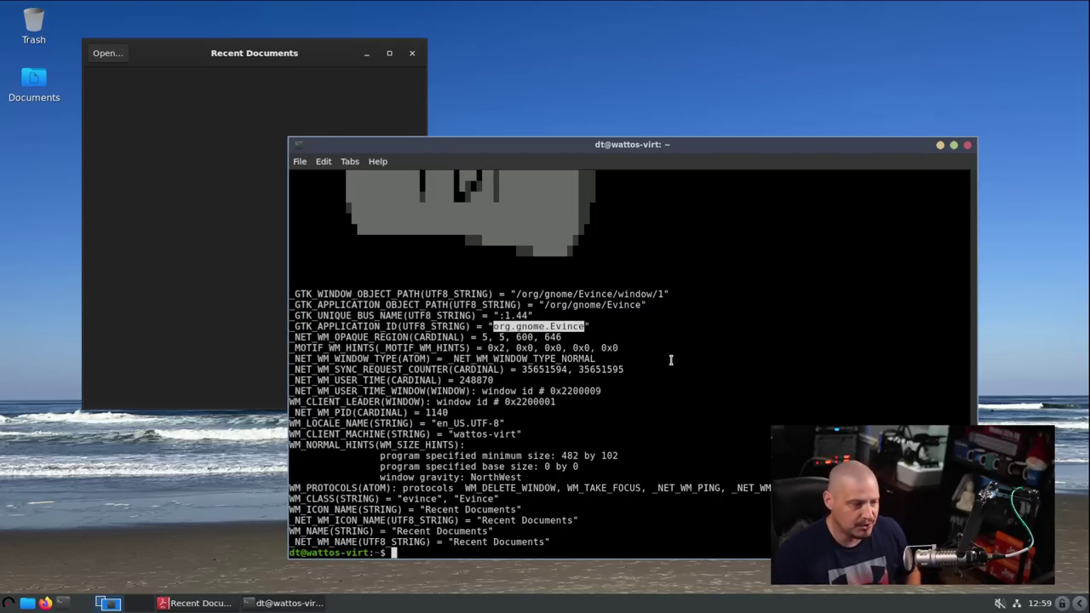
# - Close the terminal and the Recent Documents window, then bring up the Graphics menu
pyautogui.click(968, 144)
pyautogui.click(412, 54)
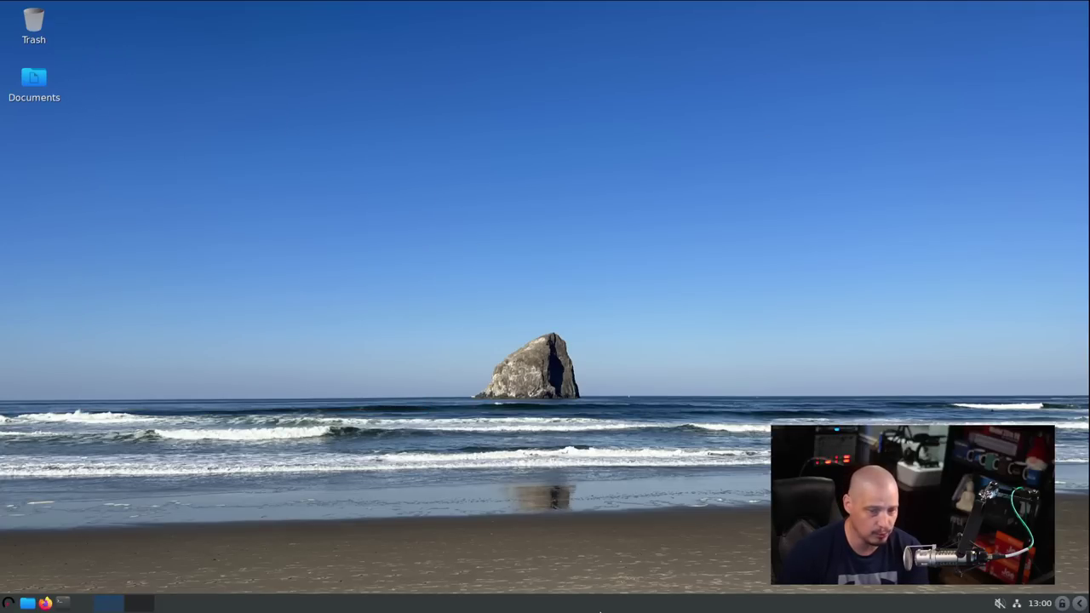
pyautogui.click(9, 603)
pyautogui.moveTo(36, 479)
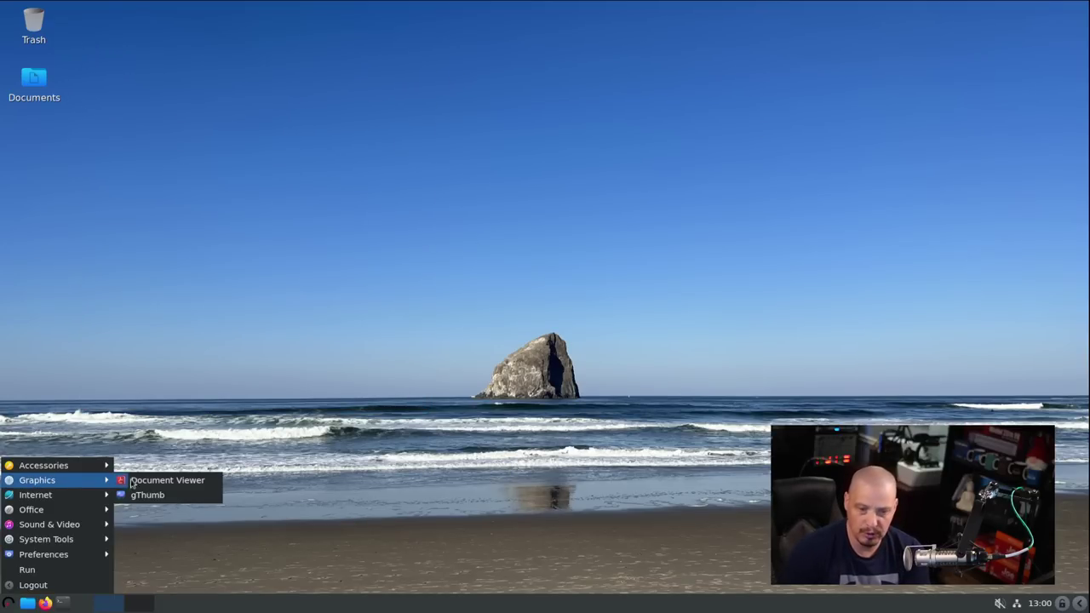
pyautogui.click(149, 498)
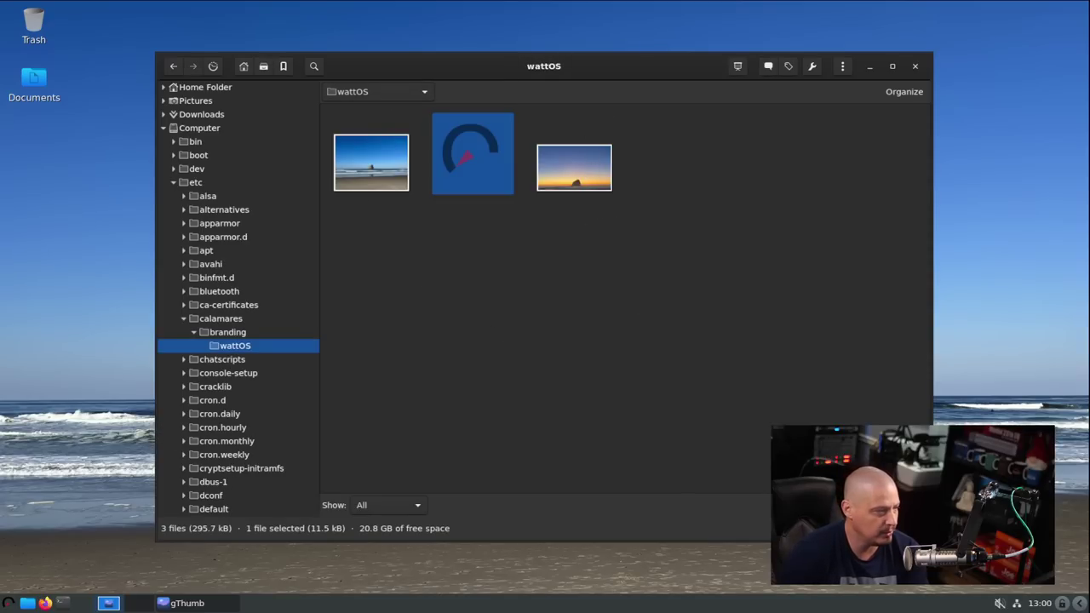
pyautogui.click(843, 67)
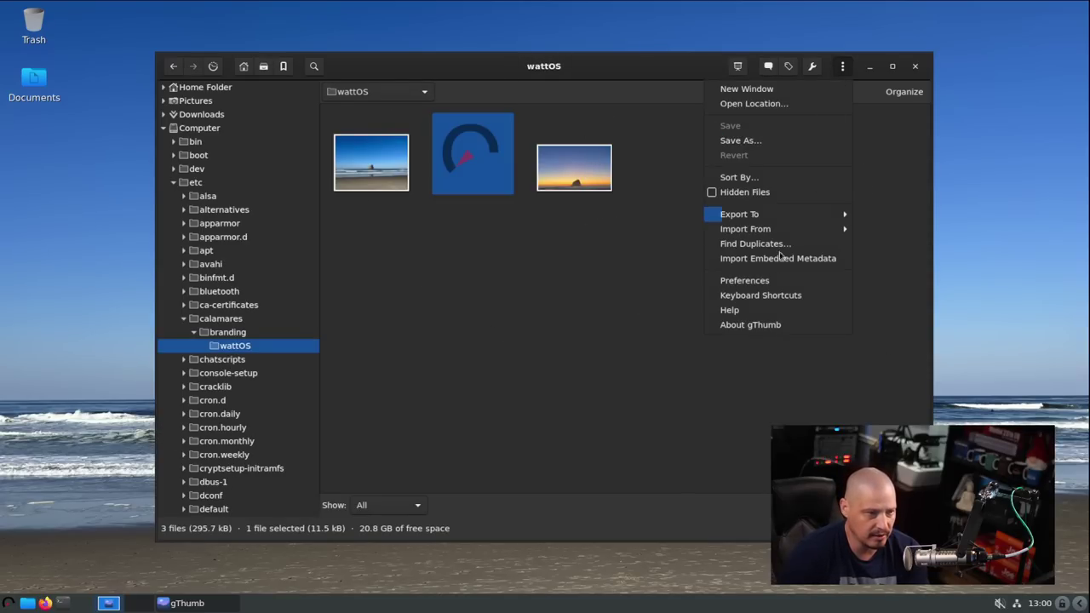
pyautogui.click(777, 325)
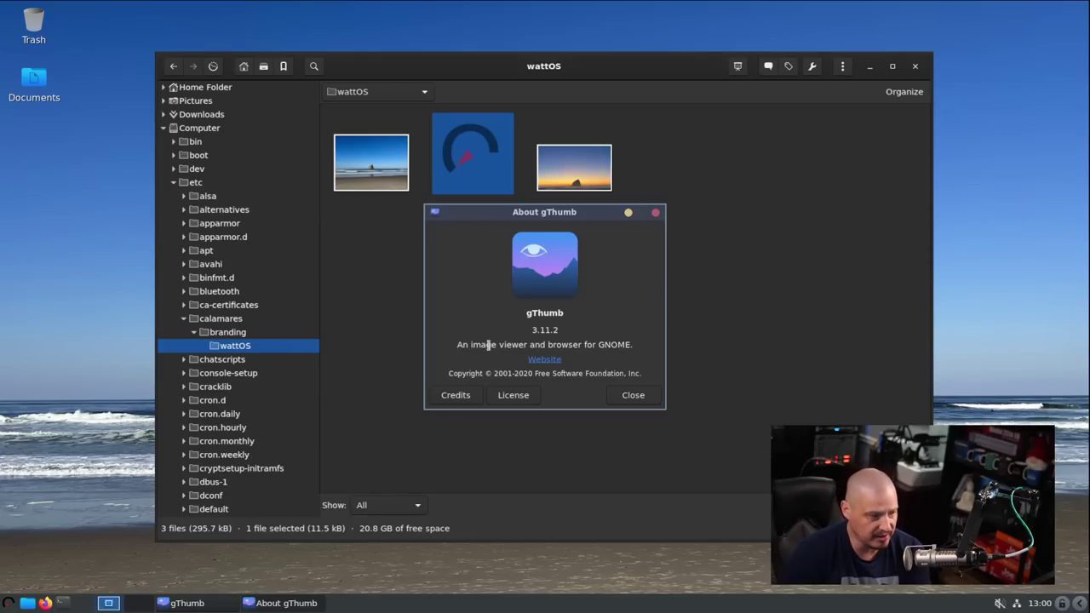
pyautogui.click(655, 213)
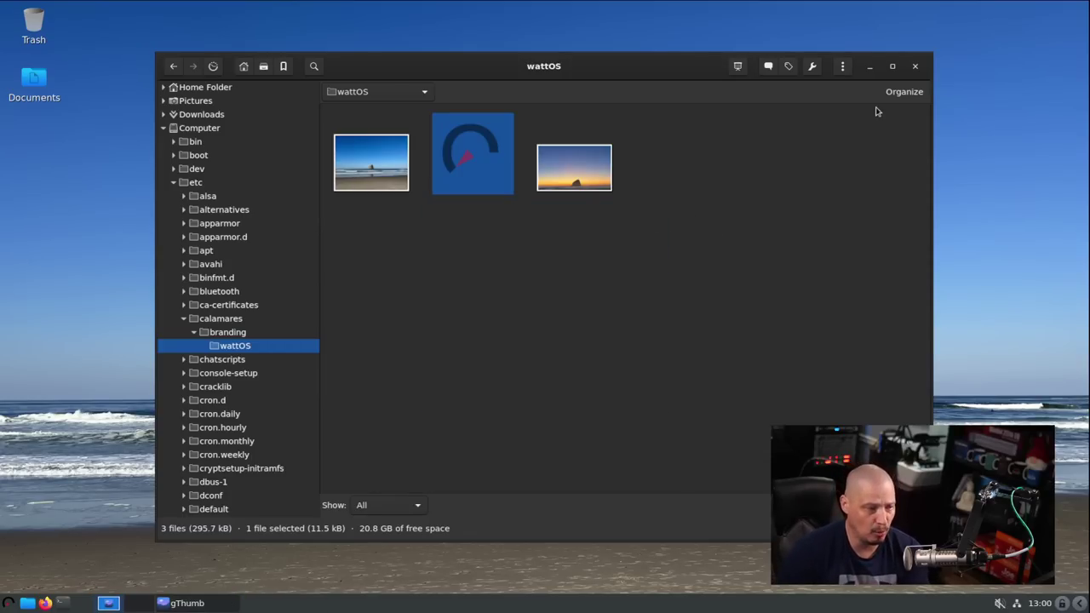
# - Close gThumb and launch Firefox ESR, maximizing its window
pyautogui.click(915, 67)
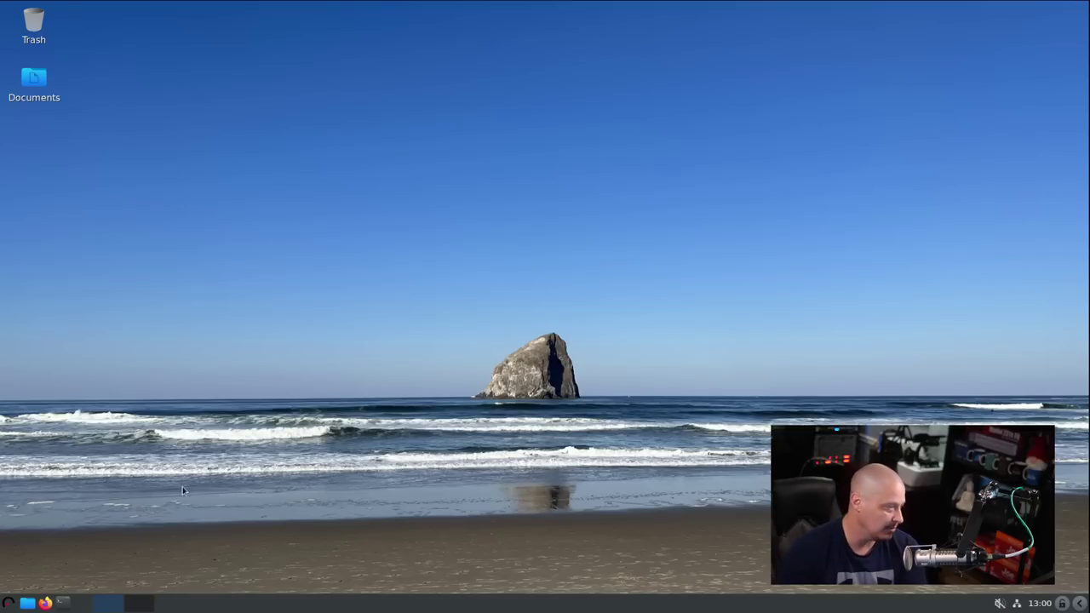
pyautogui.click(8, 603)
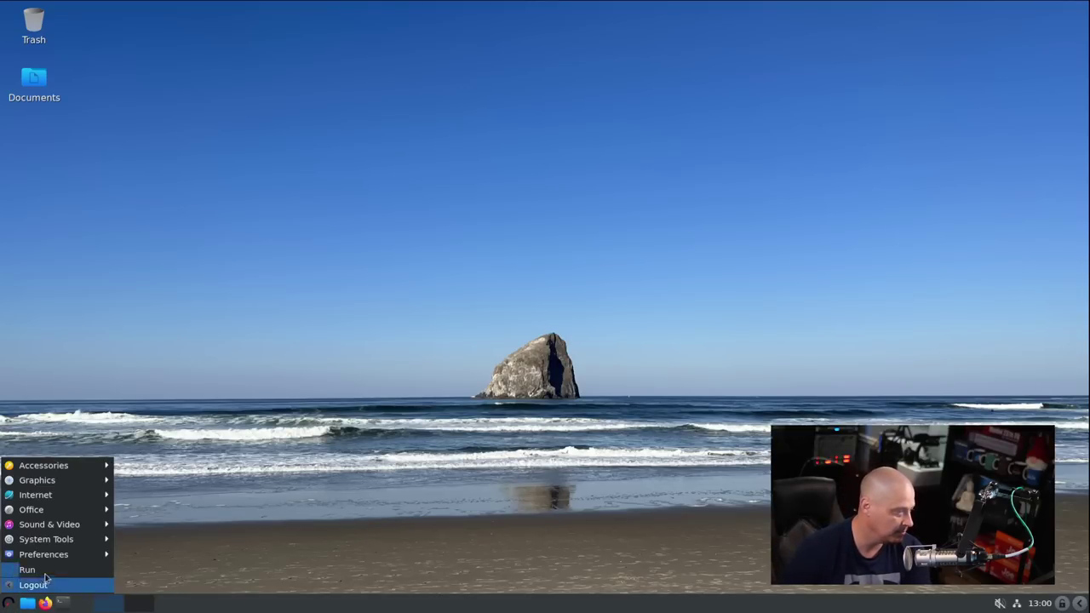
pyautogui.moveTo(51, 497)
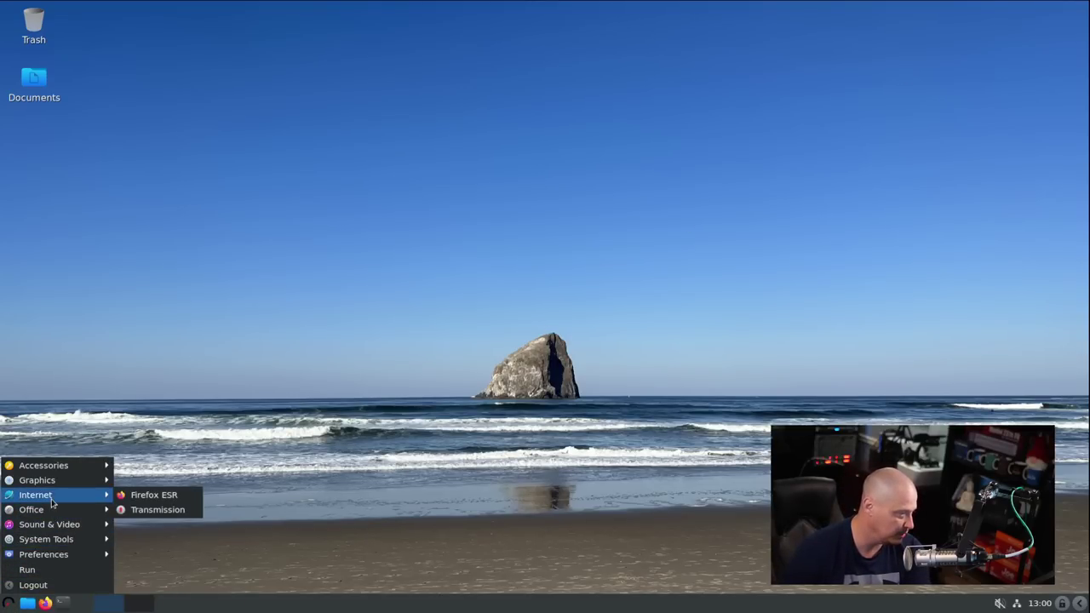
pyautogui.click(158, 501)
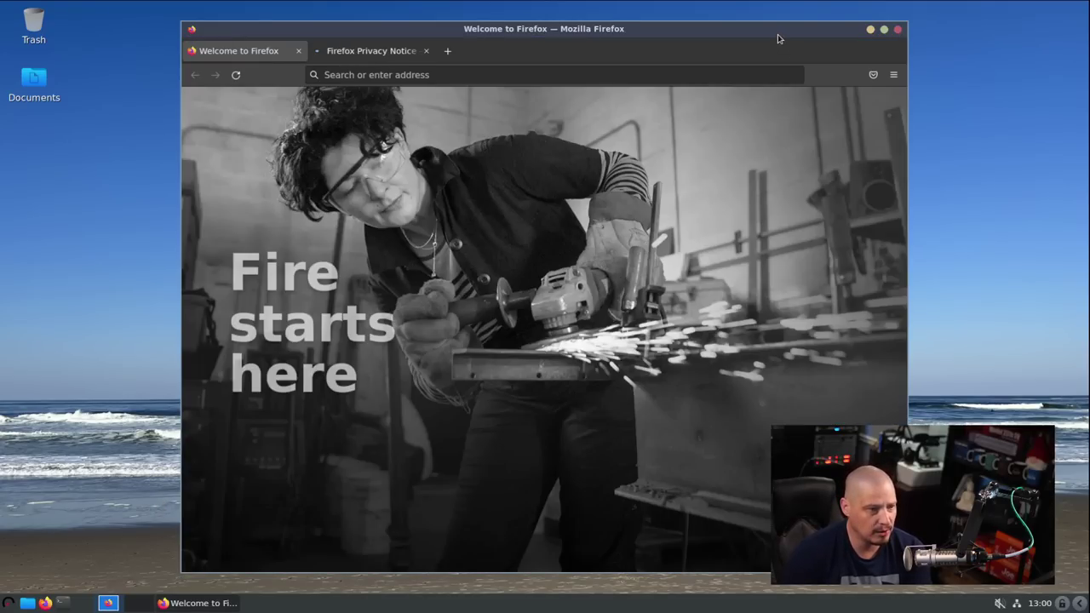
pyautogui.doubleClick(777, 34)
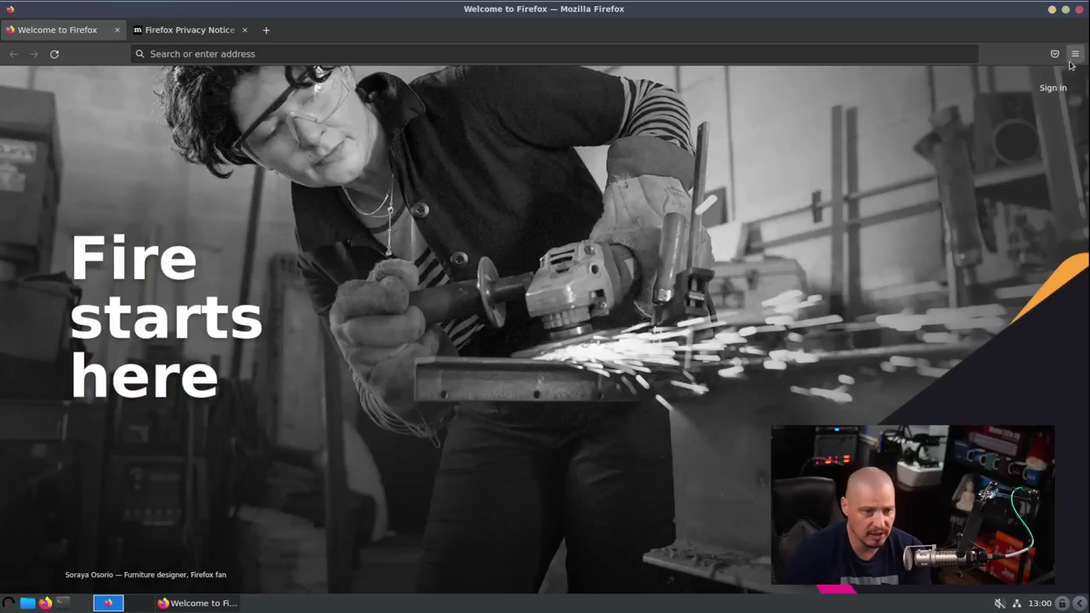
# - Check Firefox's version in its About information, then close the browser
pyautogui.click(1075, 53)
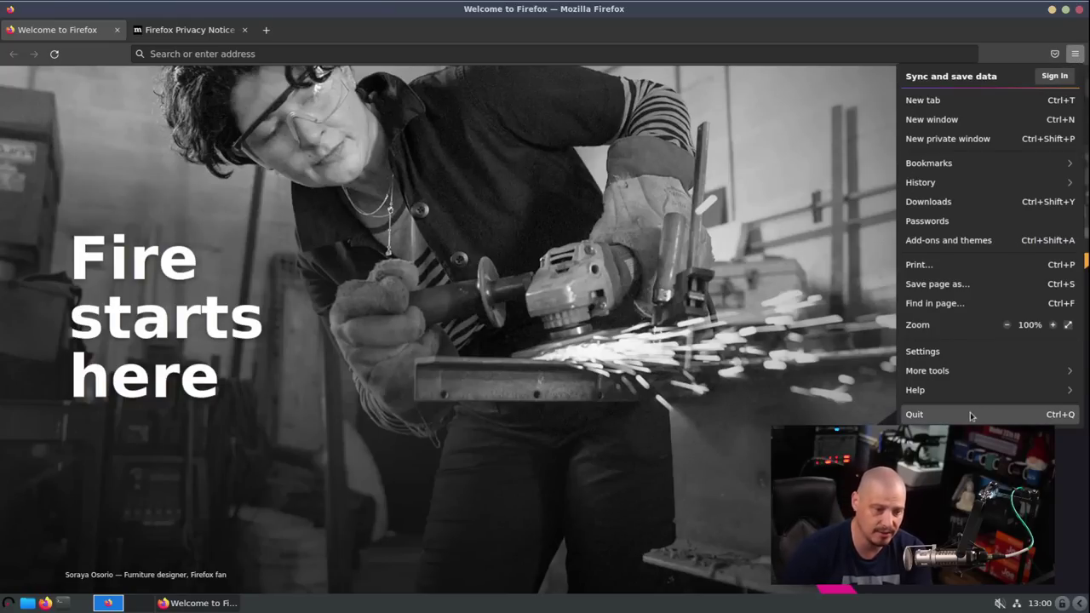
pyautogui.click(944, 398)
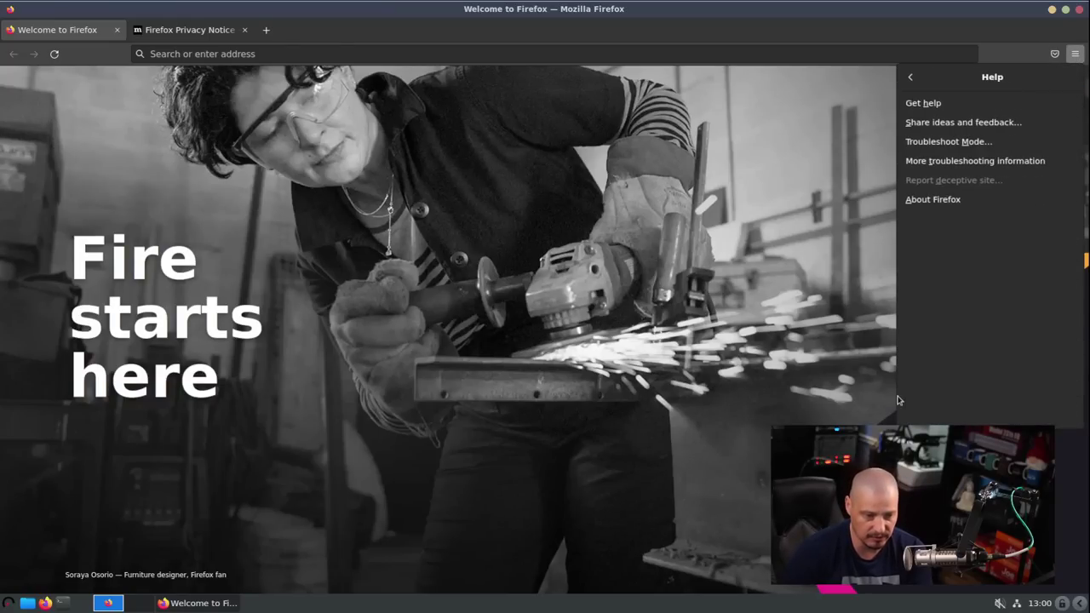
pyautogui.click(927, 202)
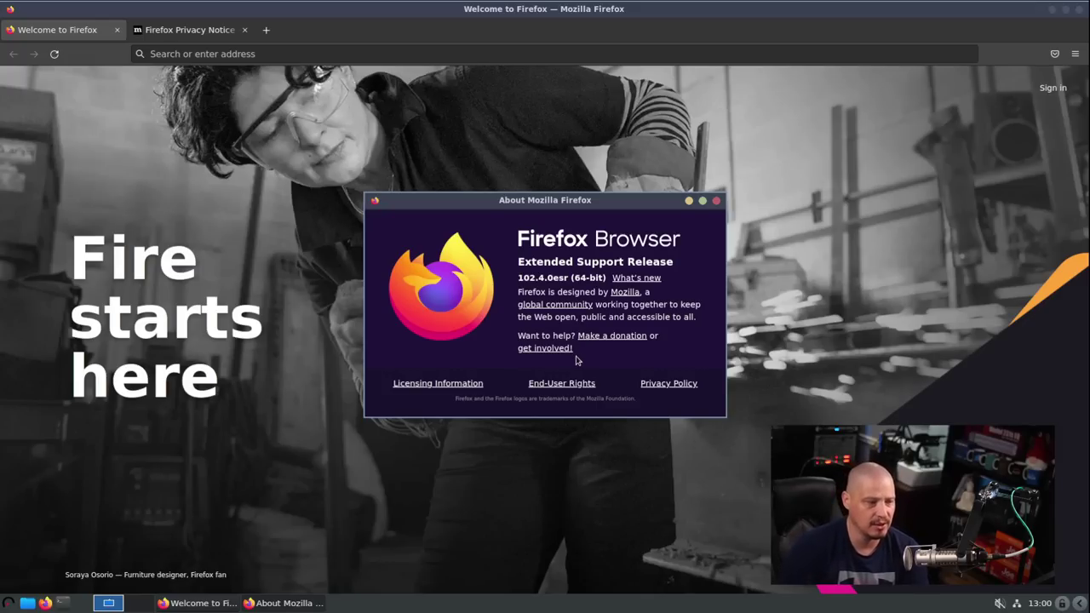
pyautogui.click(716, 201)
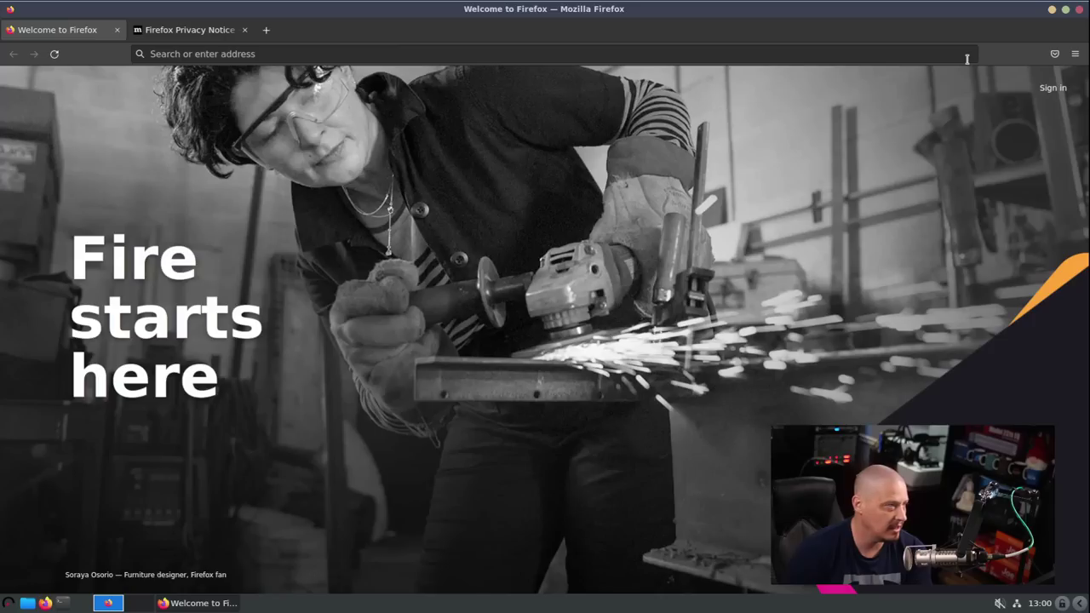
pyautogui.click(1079, 10)
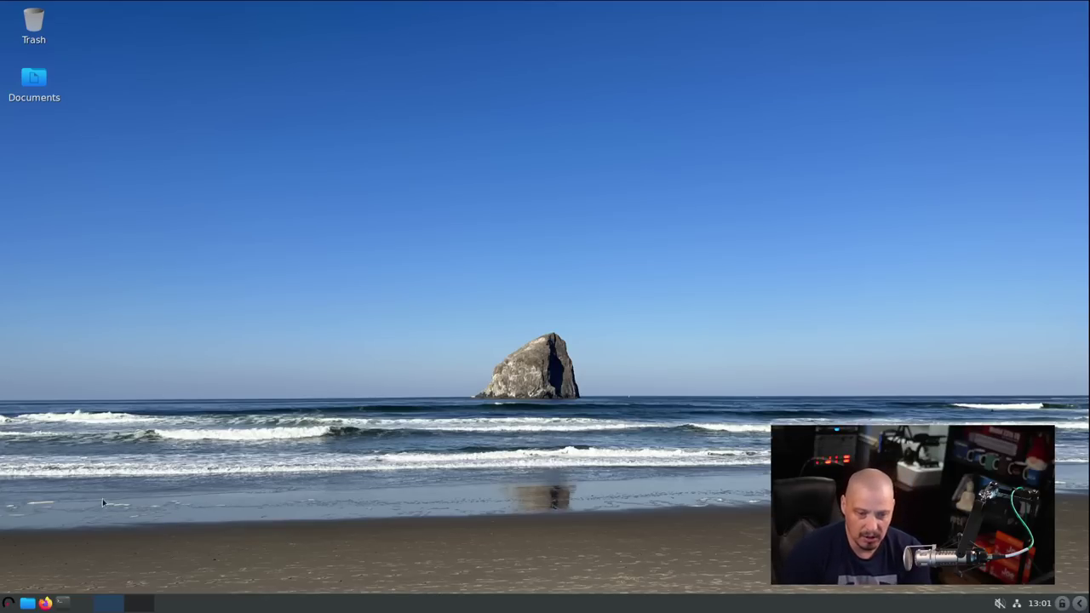
# - Open the LXDE applications menu and browse the Internet and Office categories
pyautogui.click(8, 603)
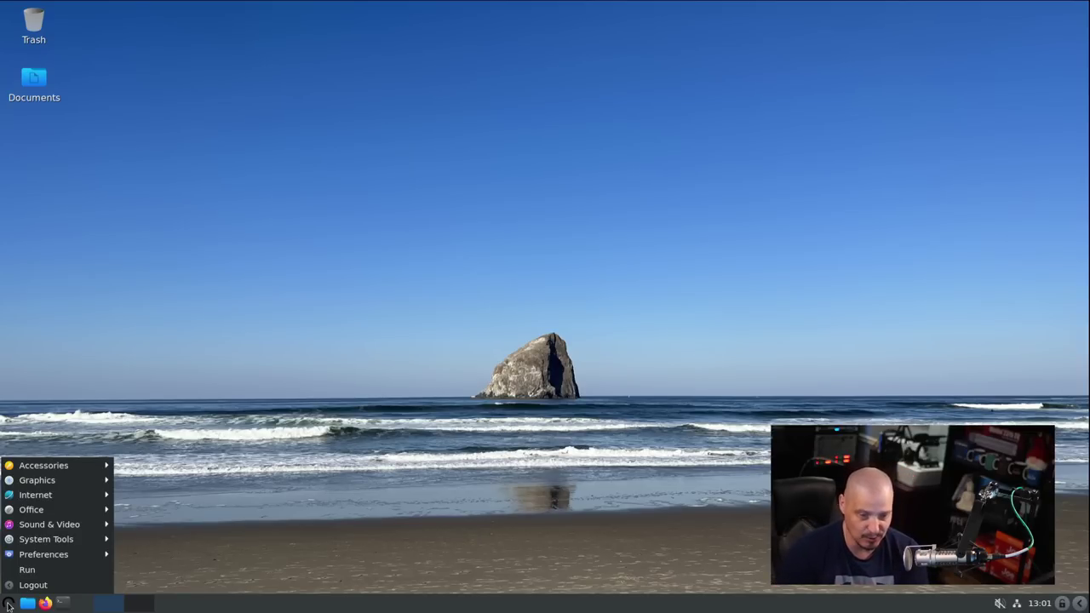
pyautogui.moveTo(55, 496)
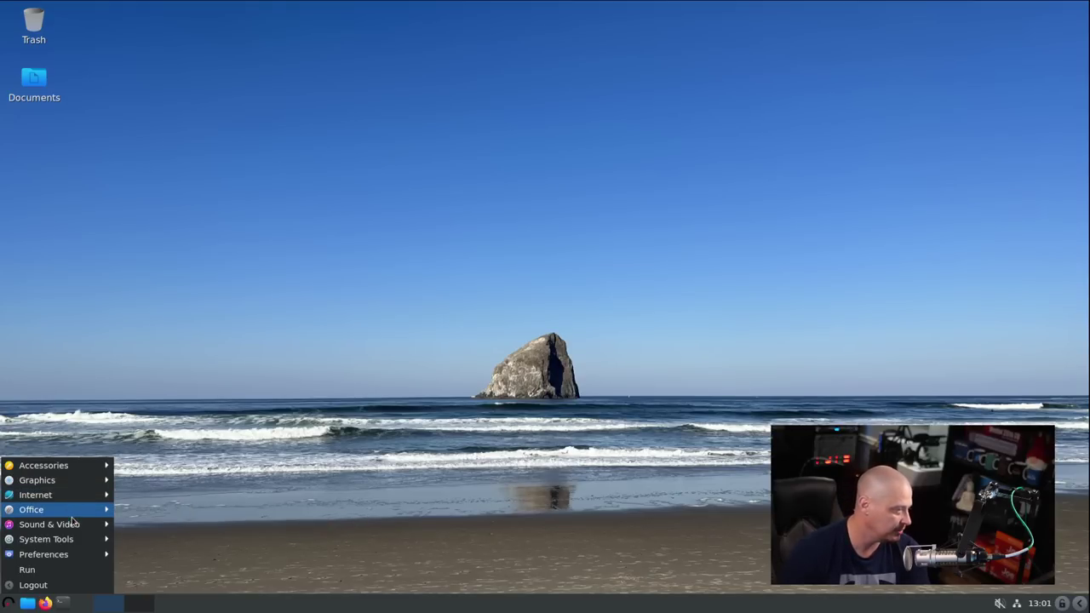
pyautogui.moveTo(72, 513)
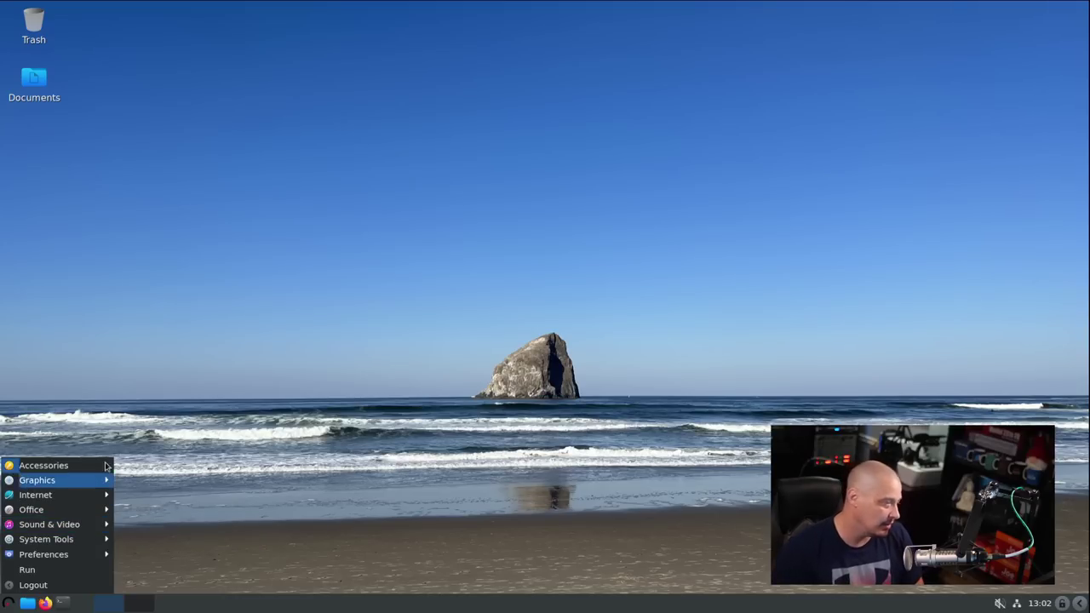
# - Browse Sound & Video (VLC), then show the System Tools submenu in the start menu
pyautogui.moveTo(87, 470)
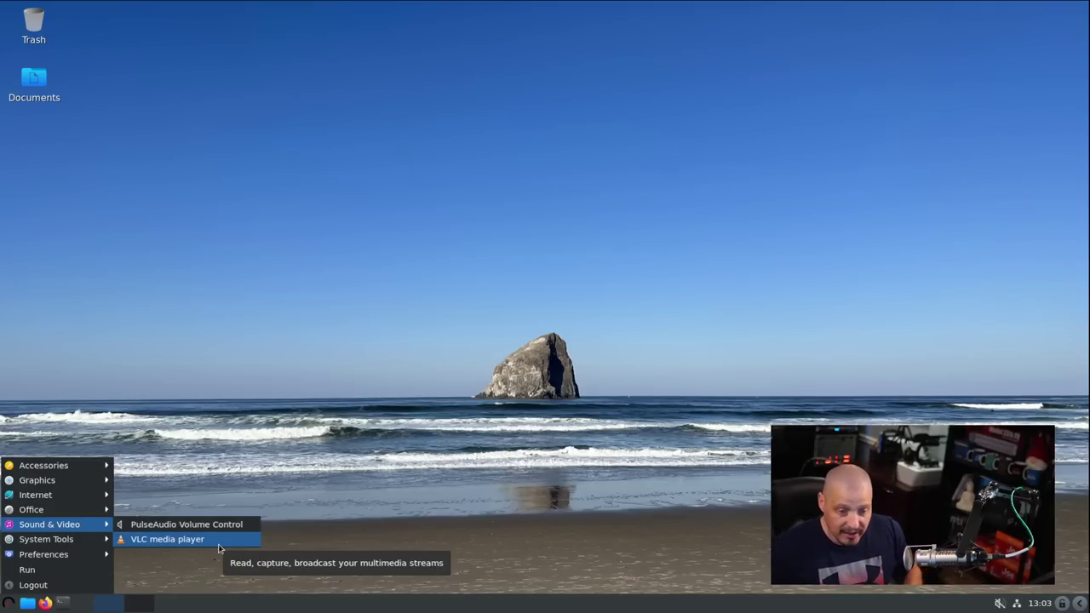
pyautogui.moveTo(79, 545)
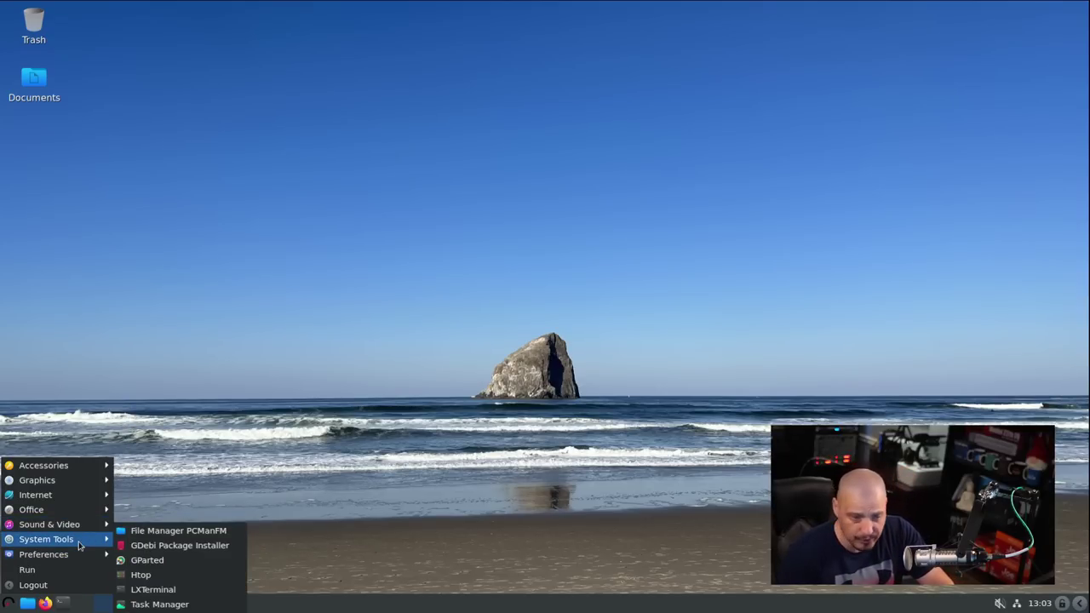
# - Launch PCManFM, confirm version 1.3.2 in Help > About, then close the file manager
pyautogui.click(176, 535)
pyautogui.click(418, 108)
pyautogui.click(477, 124)
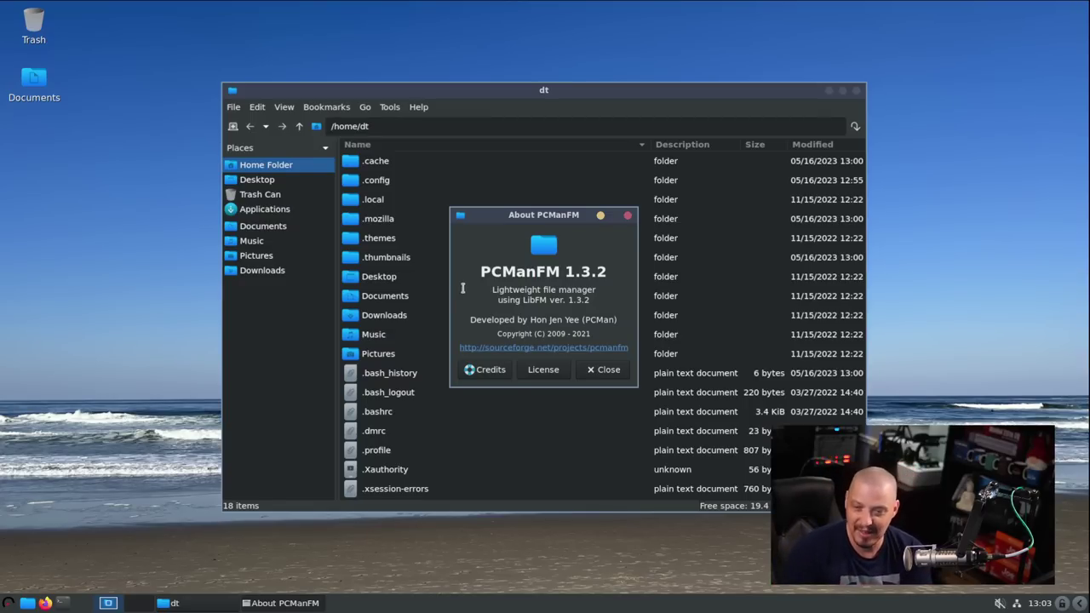
pyautogui.click(609, 371)
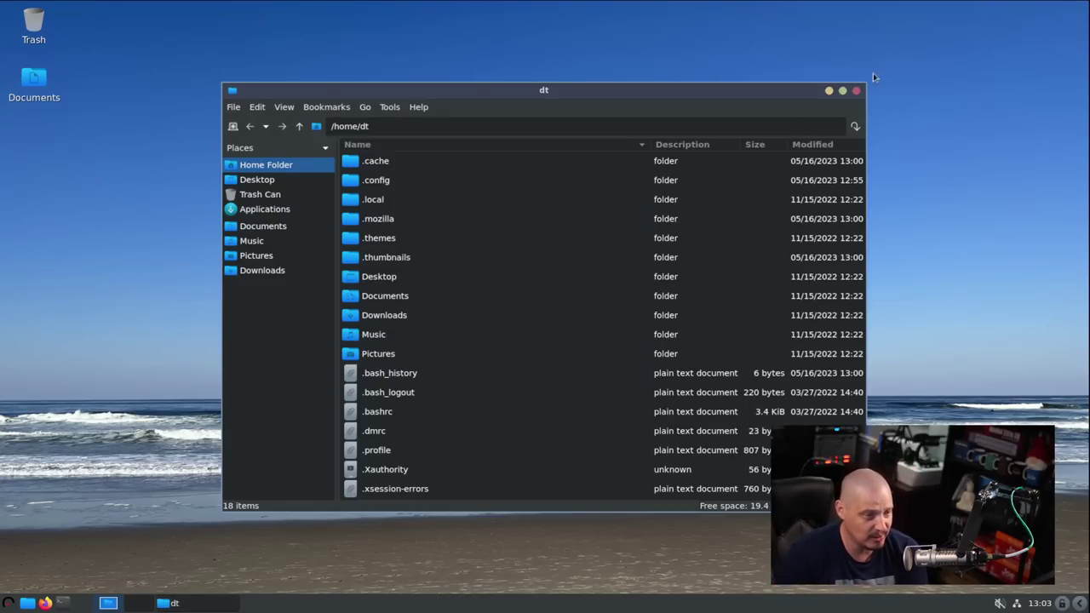
pyautogui.click(856, 90)
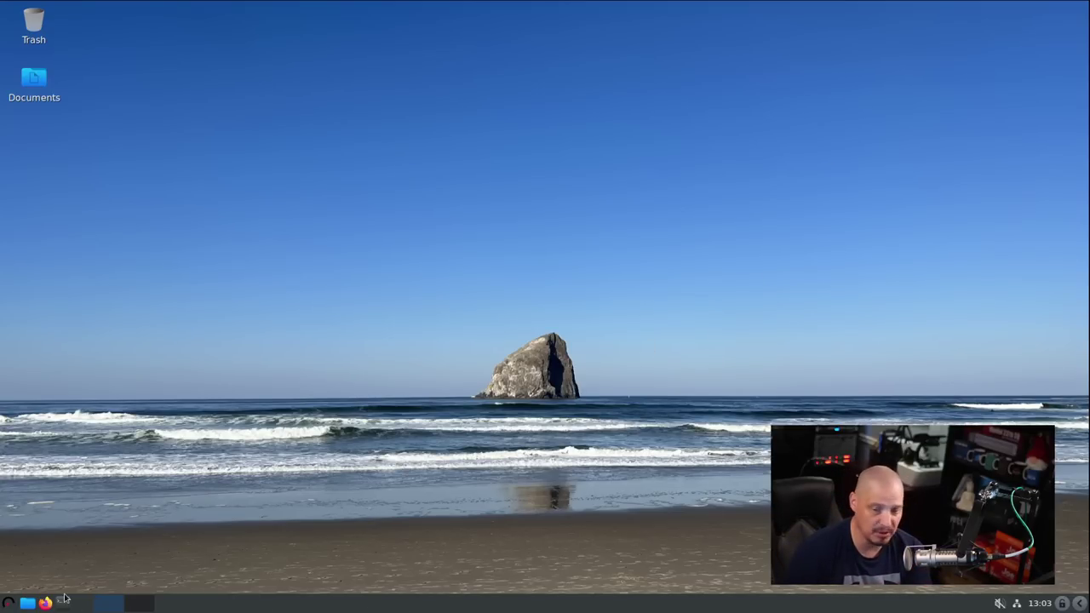
pyautogui.click(5, 603)
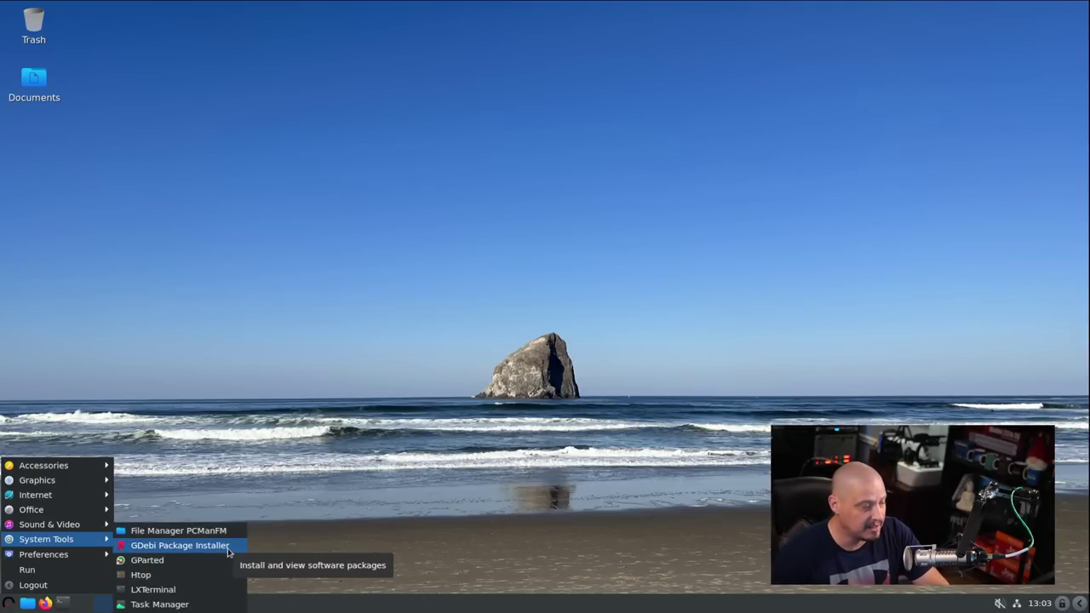
pyautogui.click(179, 545)
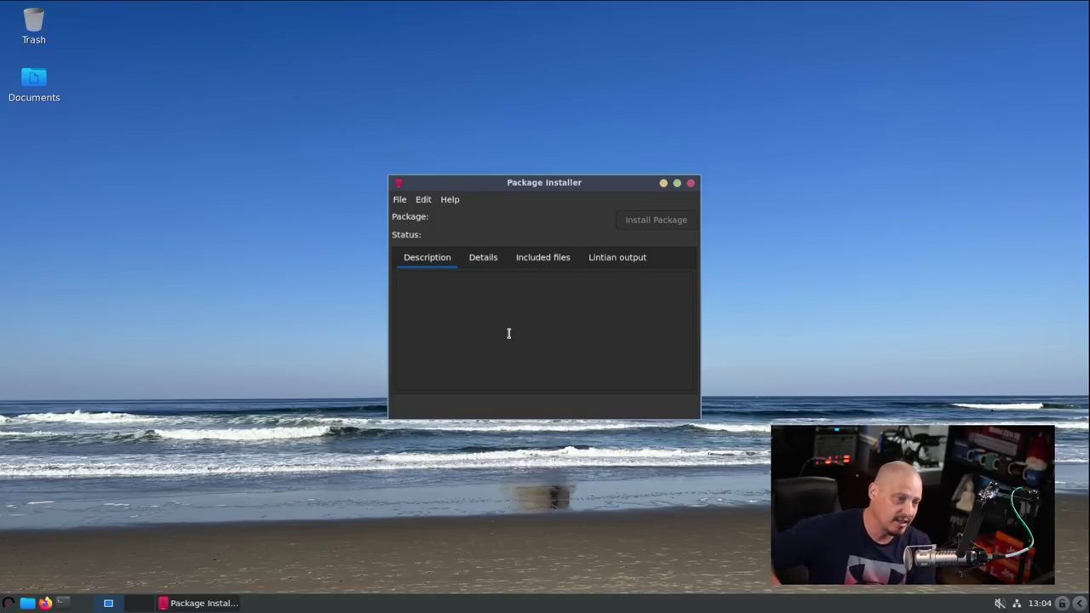
pyautogui.click(690, 184)
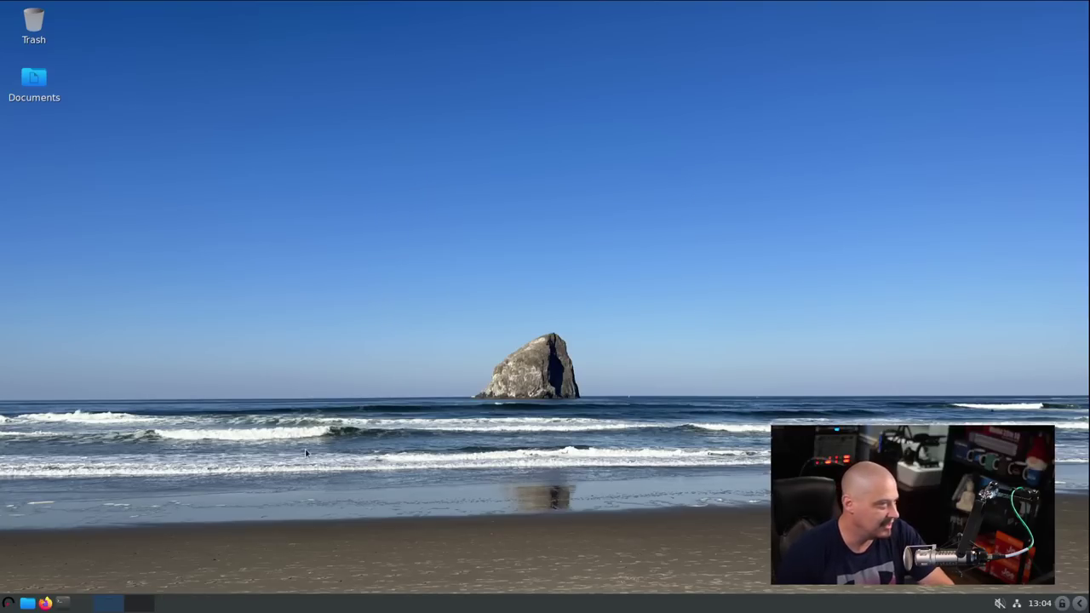
pyautogui.click(10, 602)
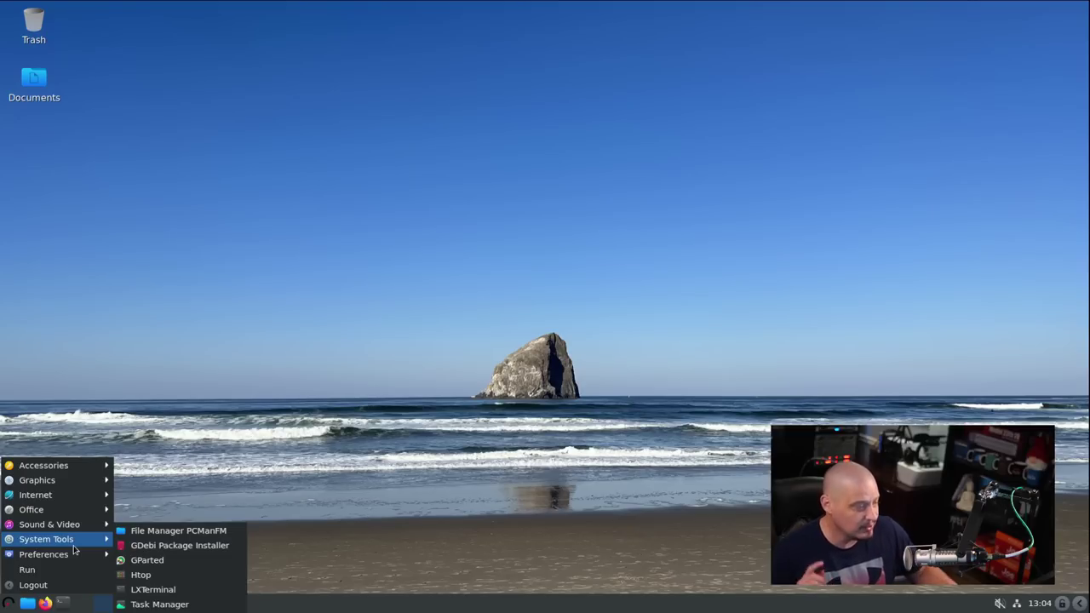
pyautogui.click(176, 562)
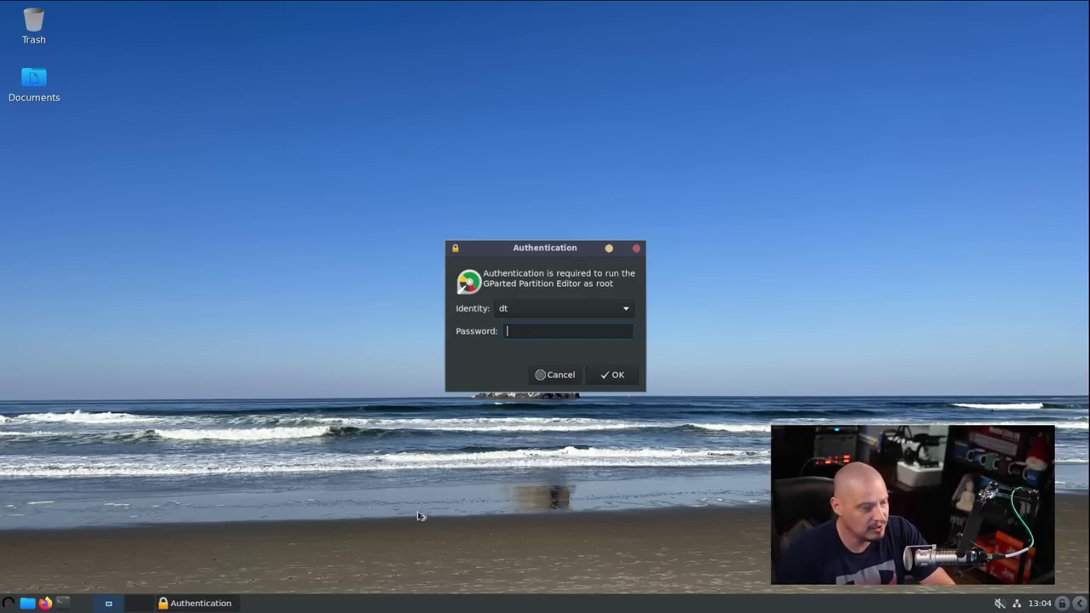
pyautogui.write('••')
pyautogui.press('Return')
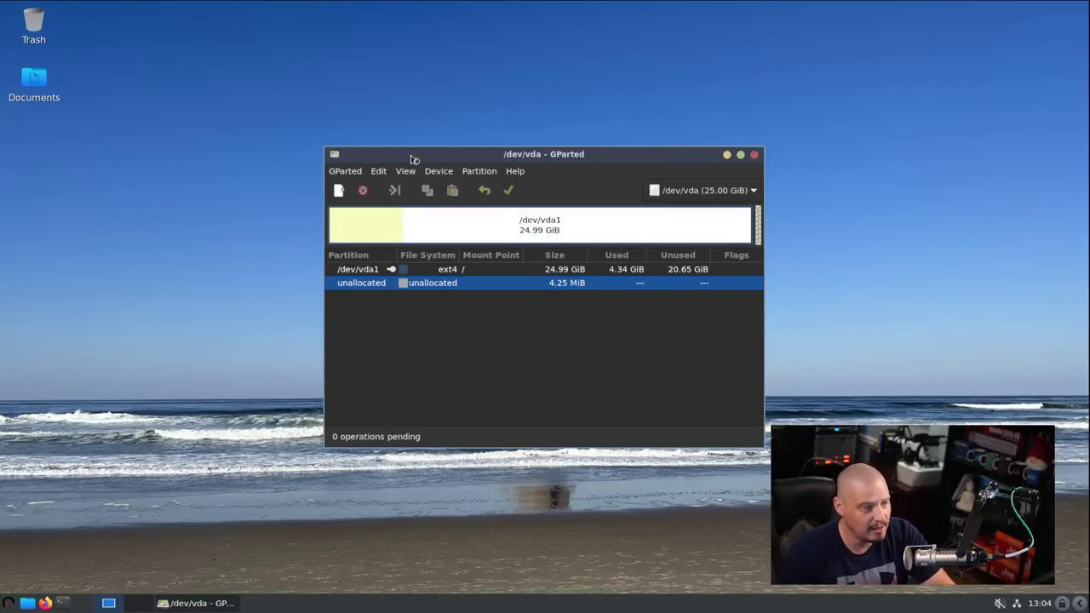
pyautogui.moveTo(413, 159); pyautogui.dragTo(416, 186)
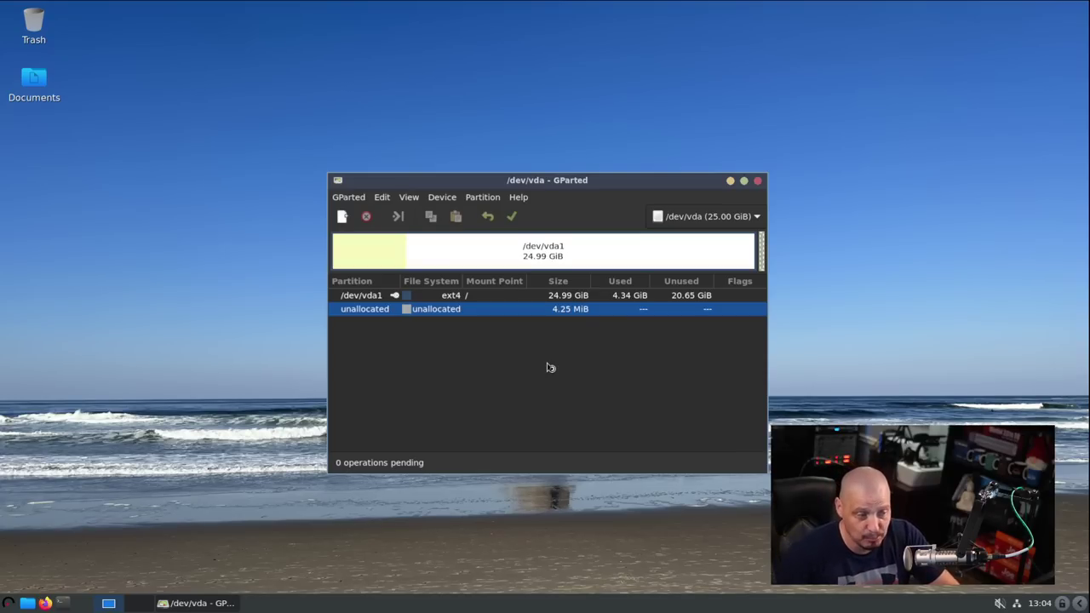
pyautogui.click(758, 181)
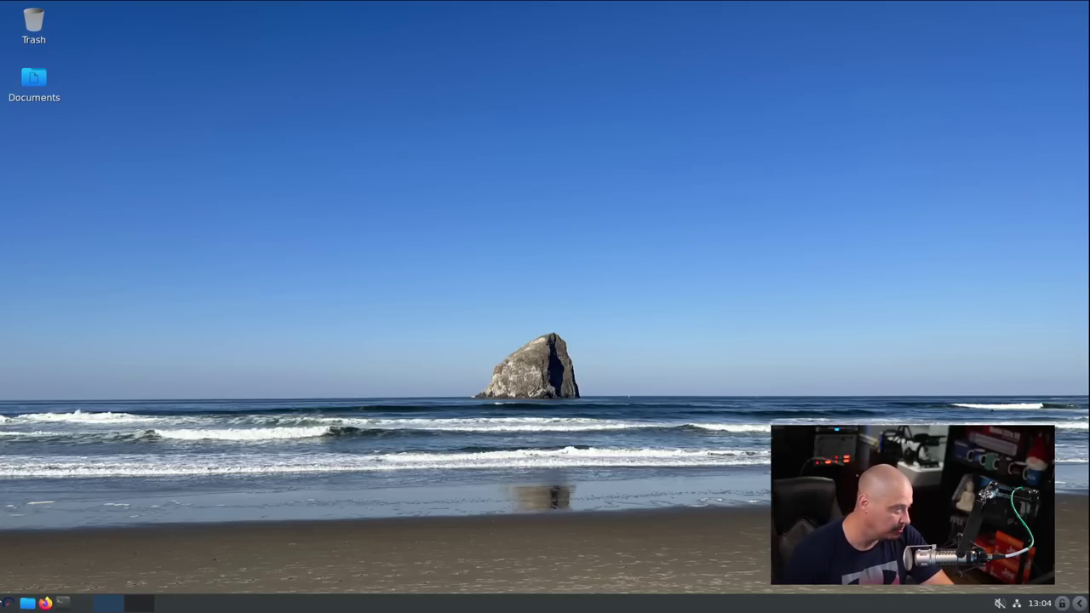
pyautogui.click(5, 602)
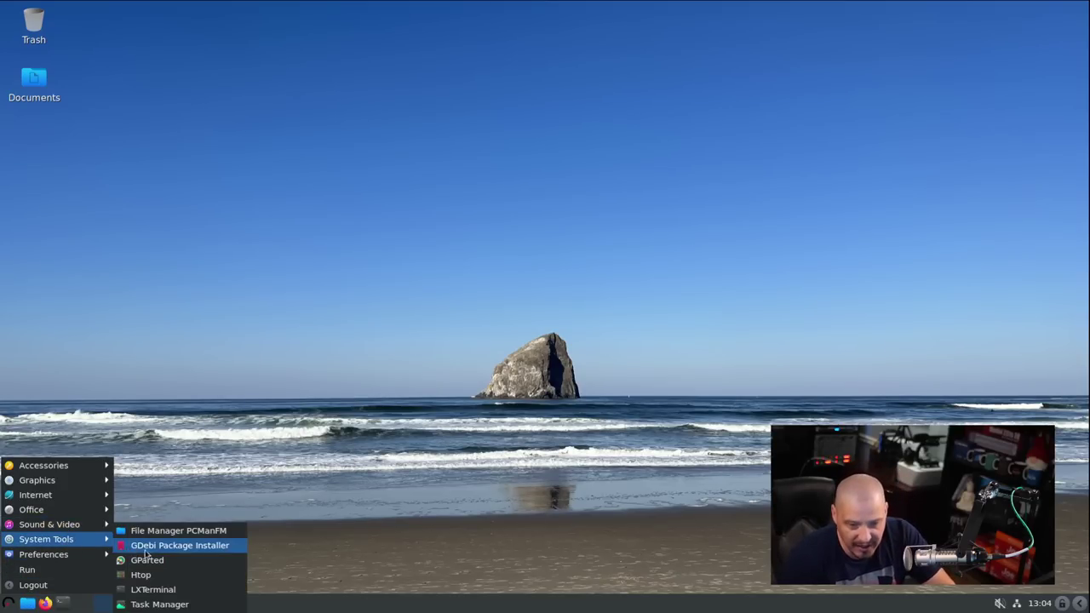
pyautogui.click(187, 579)
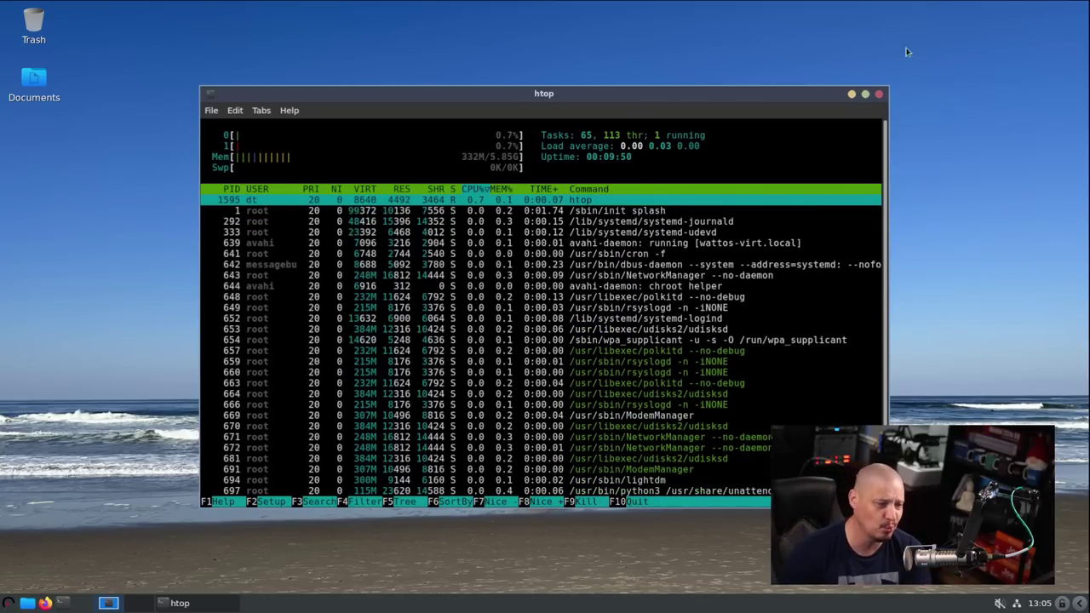
# - Close htop and open a maximised LXTerminal with an enlarged font
pyautogui.click(878, 94)
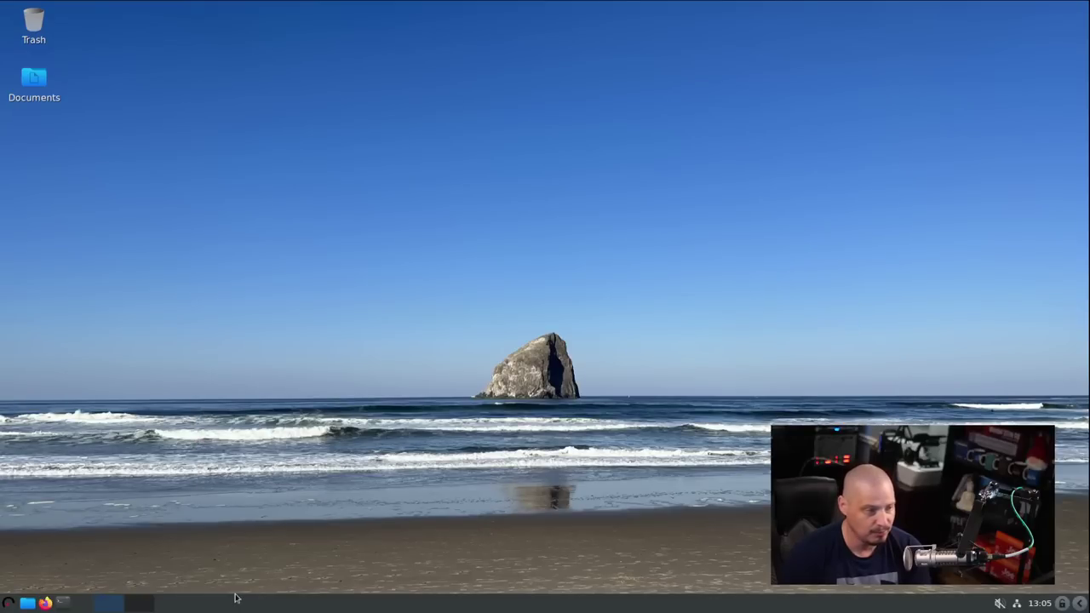
pyautogui.click(7, 604)
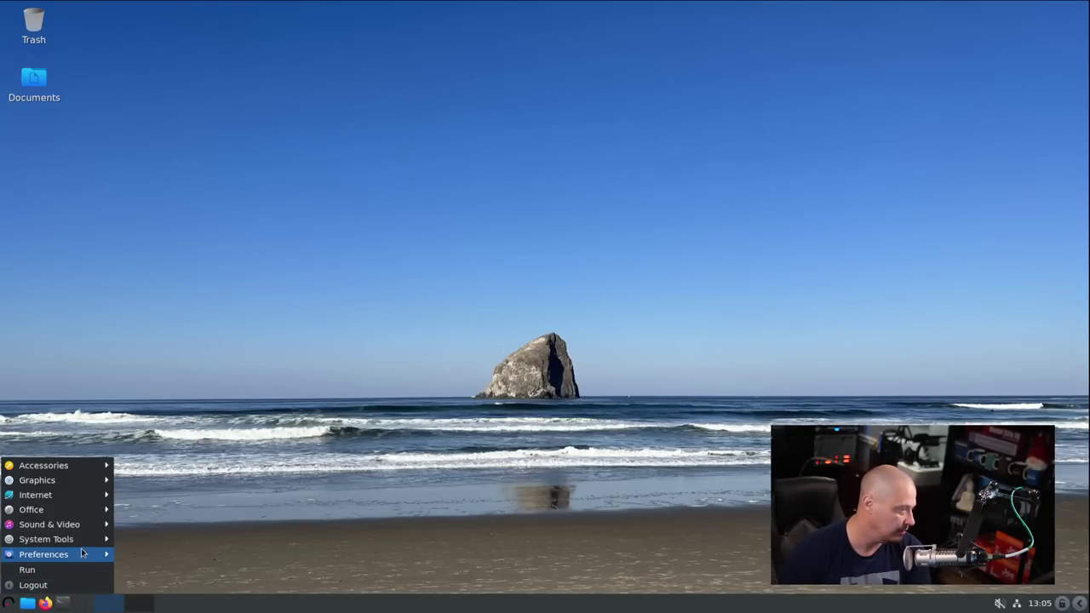
pyautogui.moveTo(81, 555)
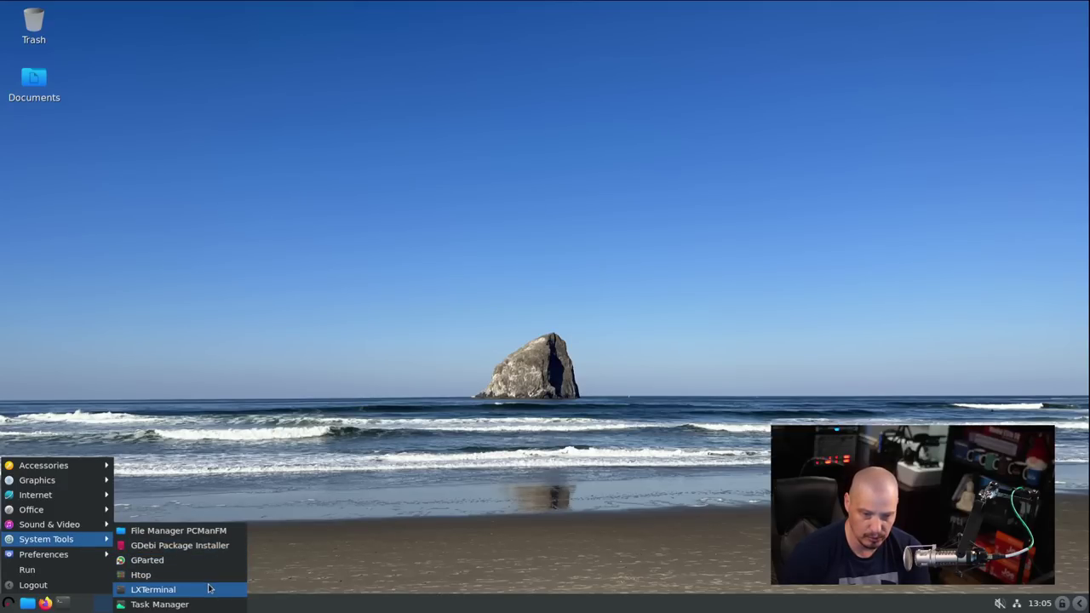
pyautogui.click(153, 589)
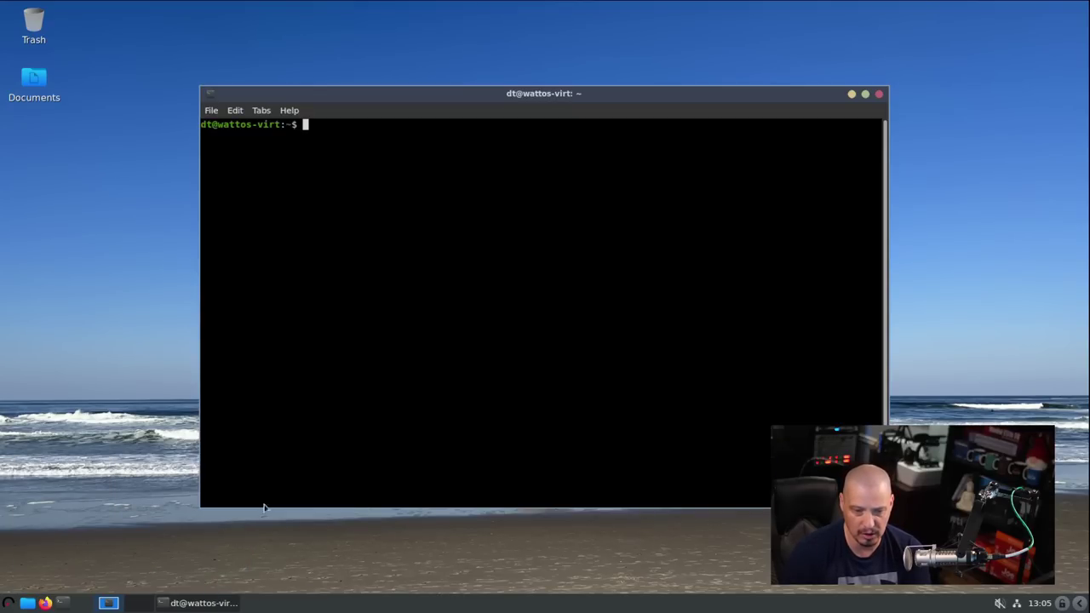
pyautogui.doubleClick(419, 94)
pyautogui.hotkey('ctrl', '+')
pyautogui.hotkey('ctrl', '+')
pyautogui.hotkey('ctrl', '+')
pyautogui.hotkey('ctrl', '+')
pyautogui.hotkey('ctrl', '+')
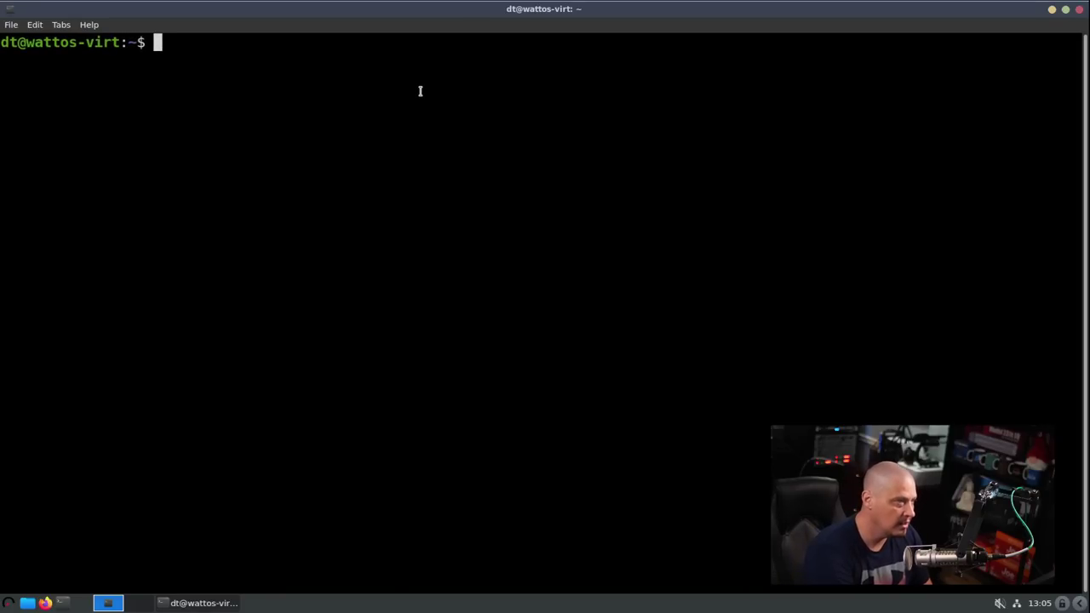
# - Show the kernel with uname -r, count 1440 packages via apt list --installed | wc -l, then close
pyautogui.write('uname -r')
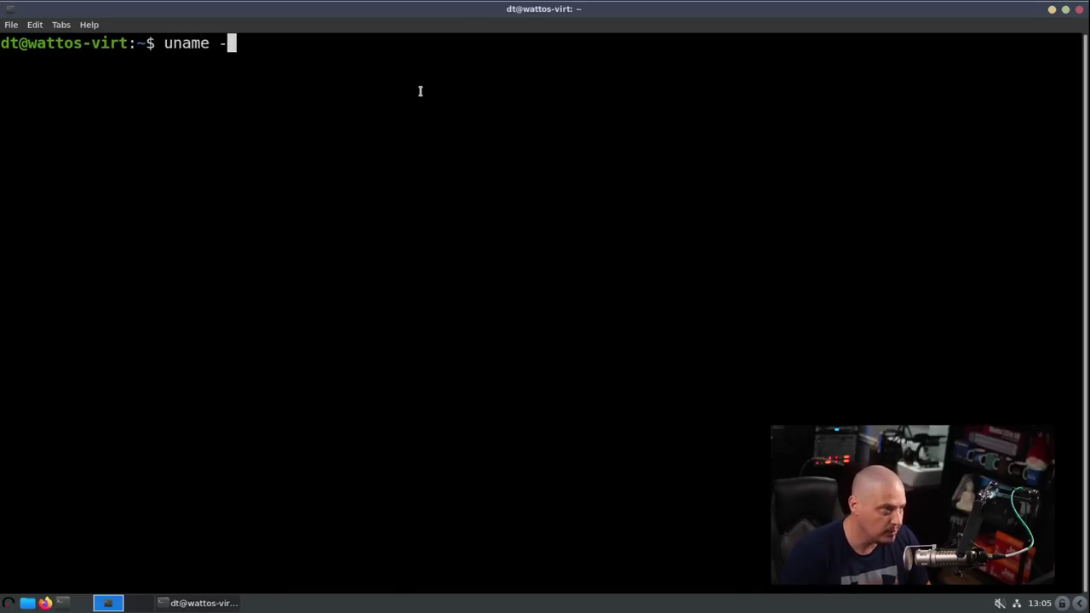
pyautogui.press('Return')
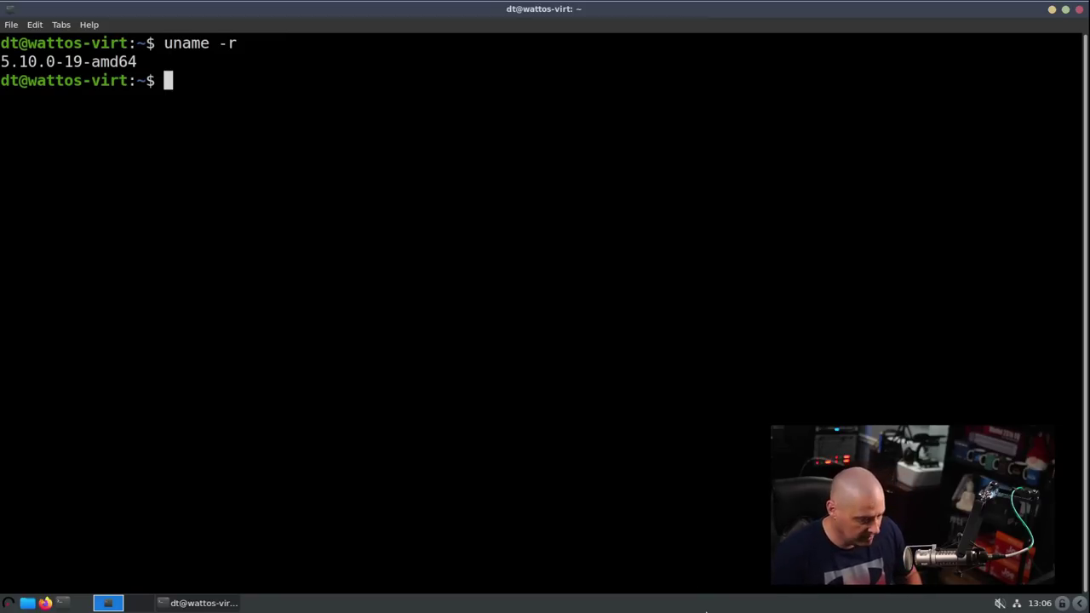
pyautogui.write('apt l')
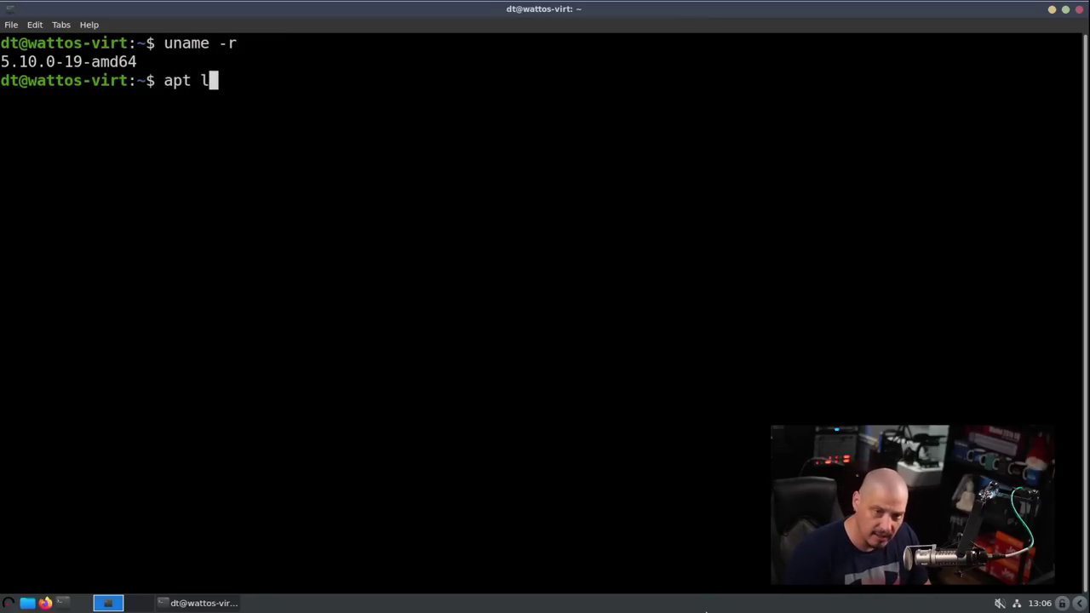
pyautogui.write('ist --')
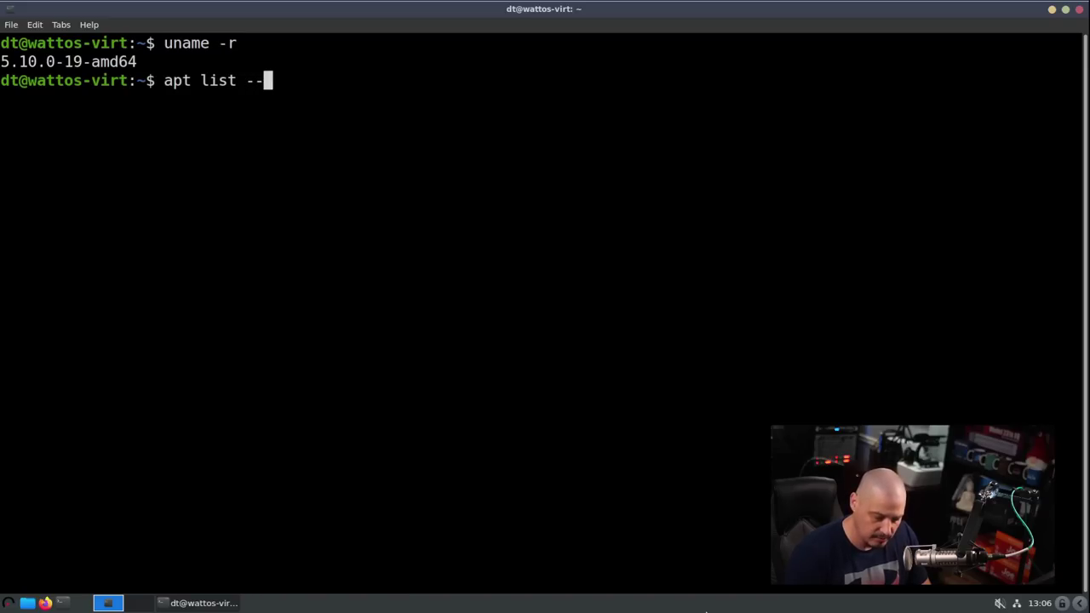
pyautogui.write('installed')
pyautogui.press('Return')
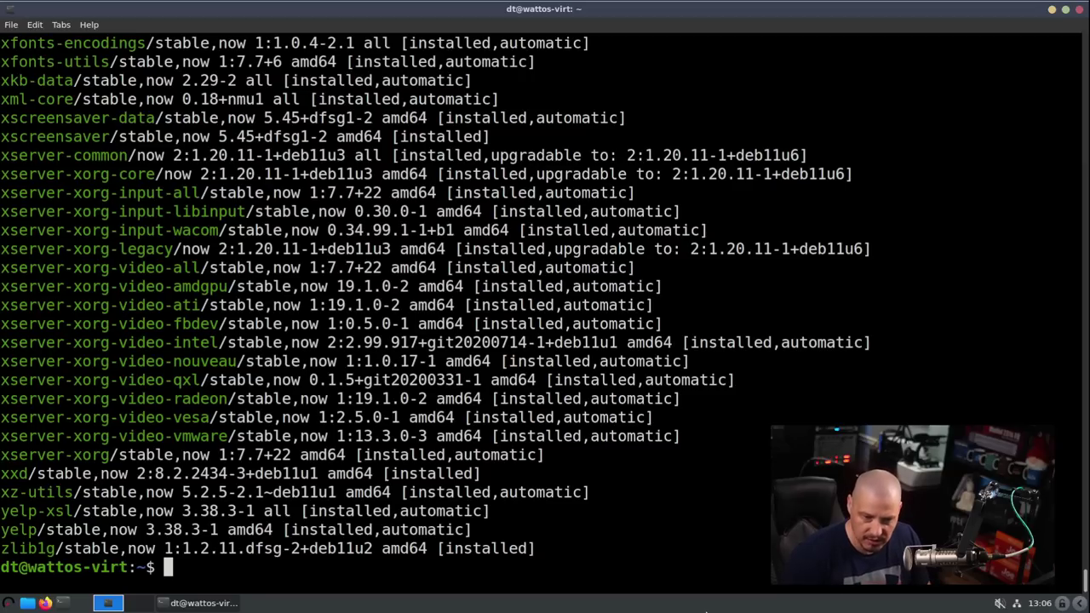
pyautogui.press('Up')
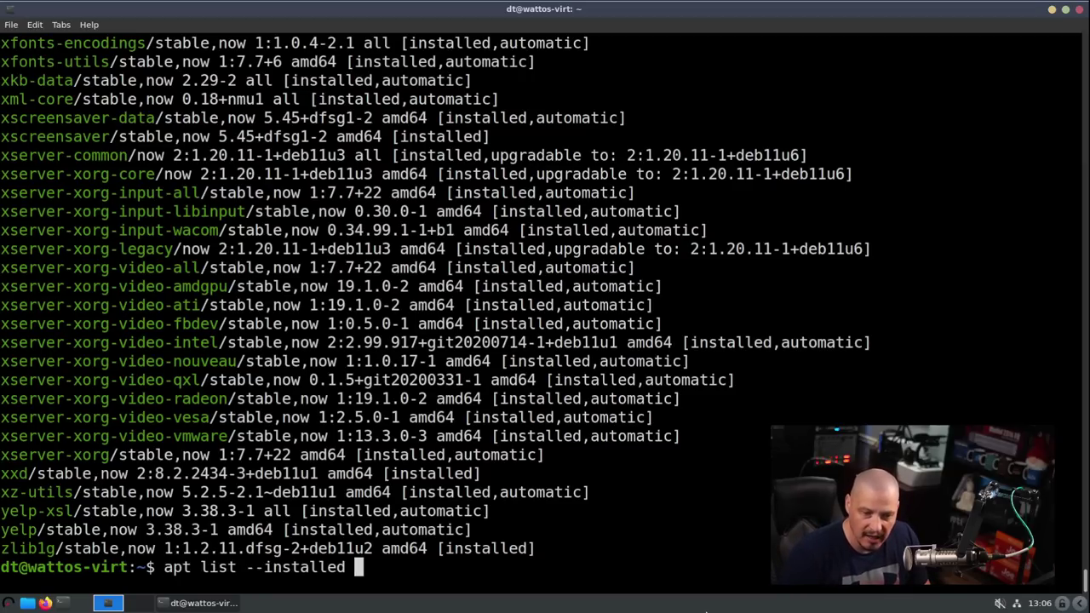
pyautogui.write('|')
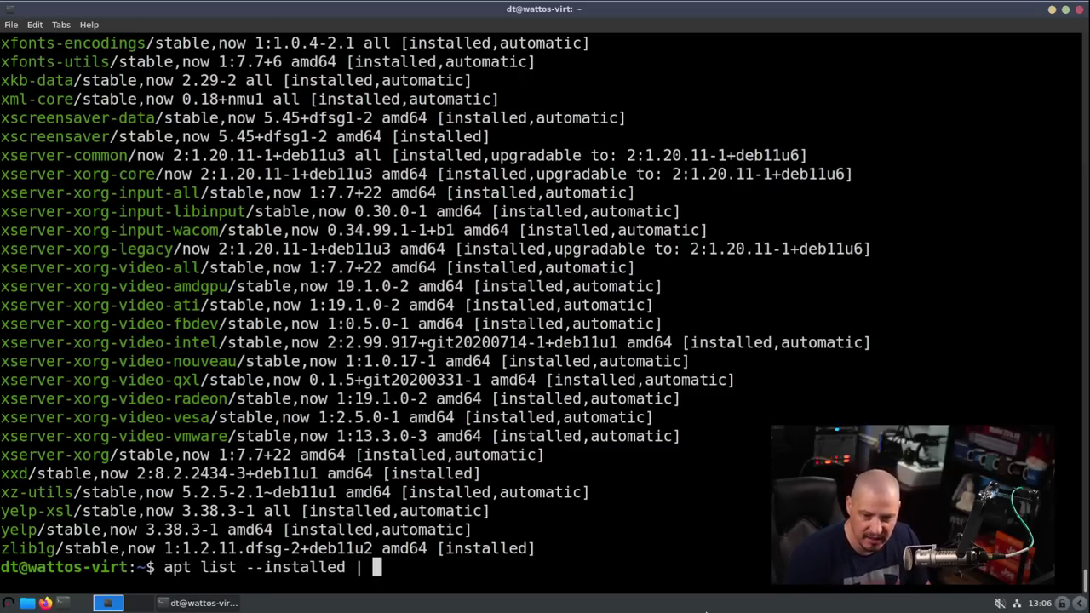
pyautogui.write(' wc ')
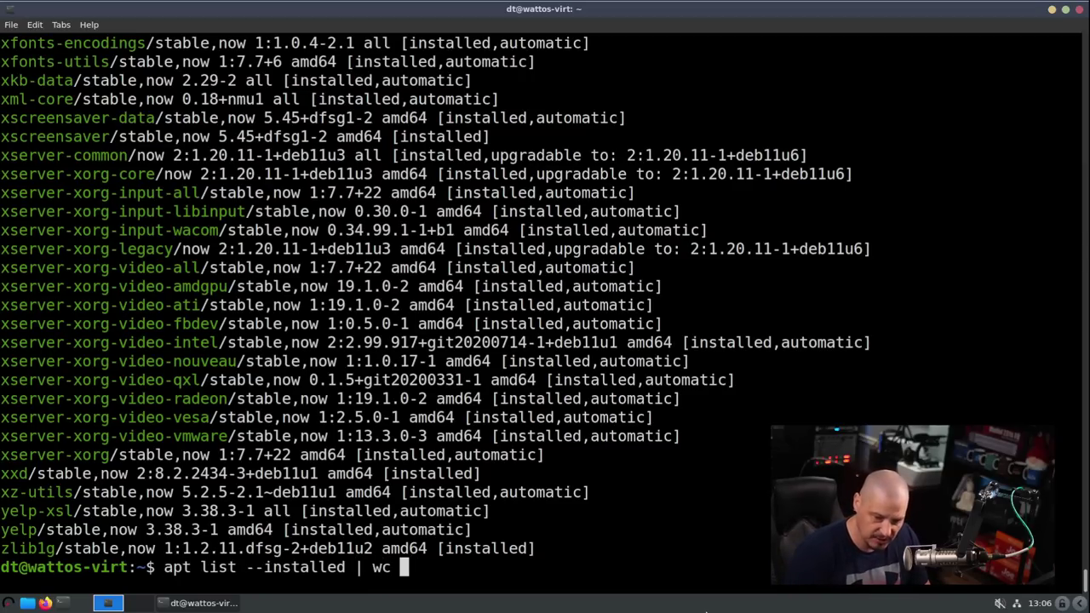
pyautogui.write('-l')
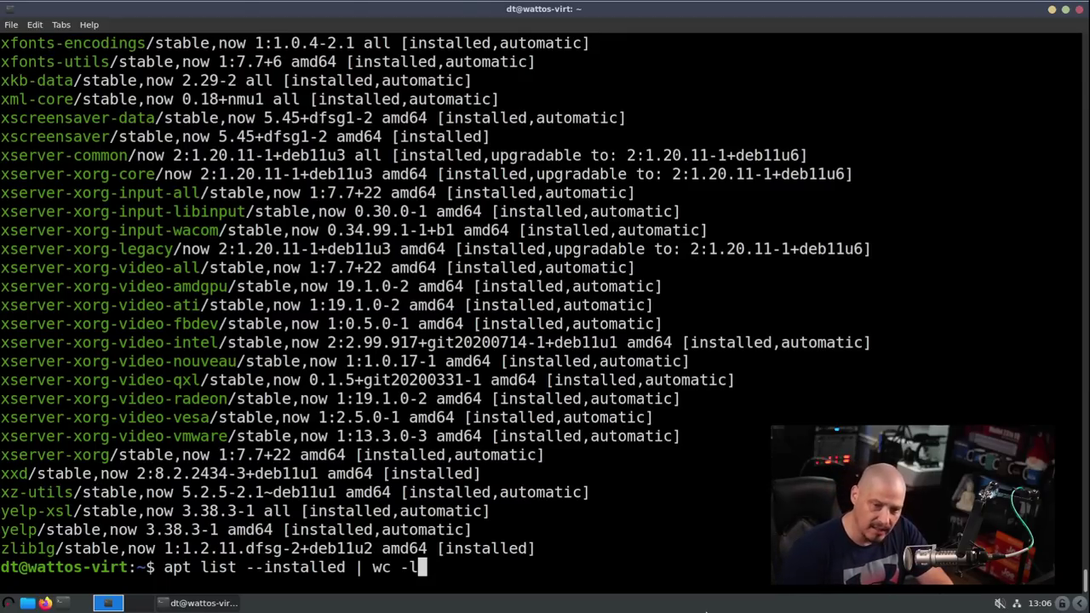
pyautogui.press('Return')
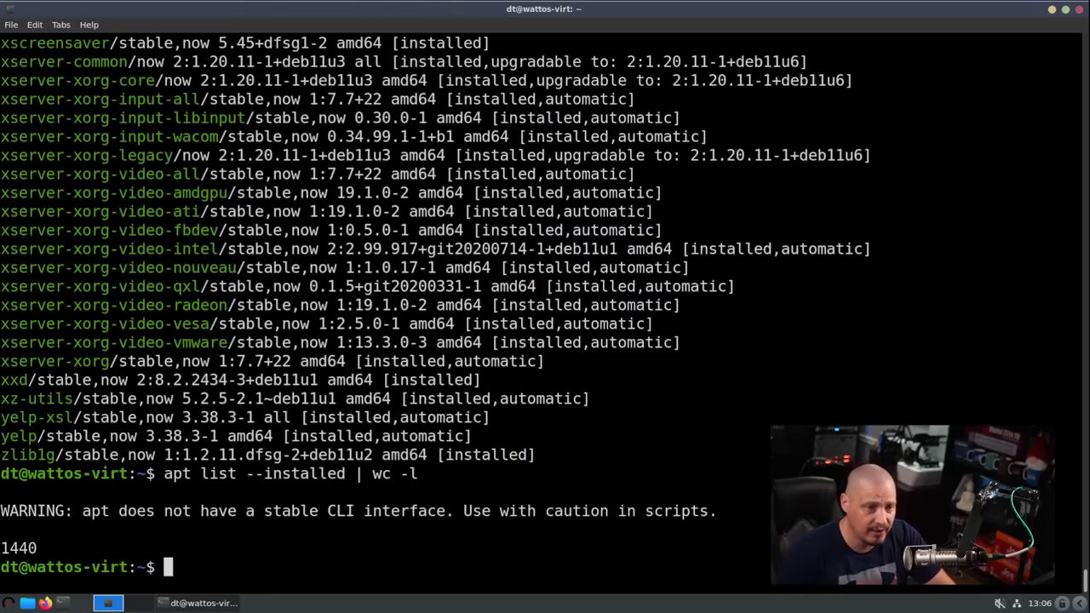
pyautogui.click(1079, 10)
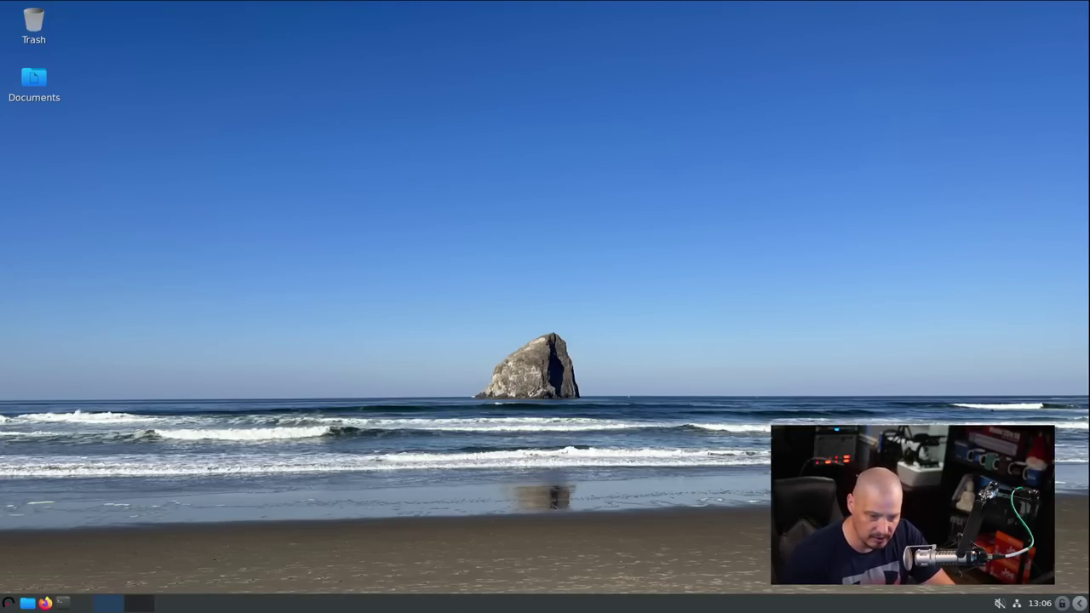
pyautogui.click(8, 603)
pyautogui.moveTo(60, 555)
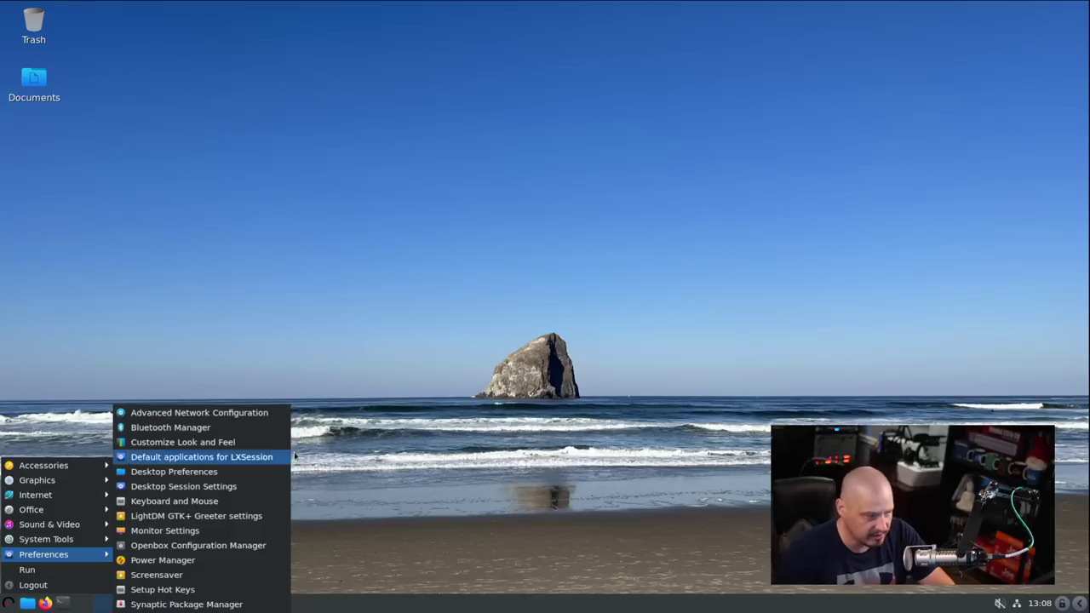
pyautogui.click(265, 451)
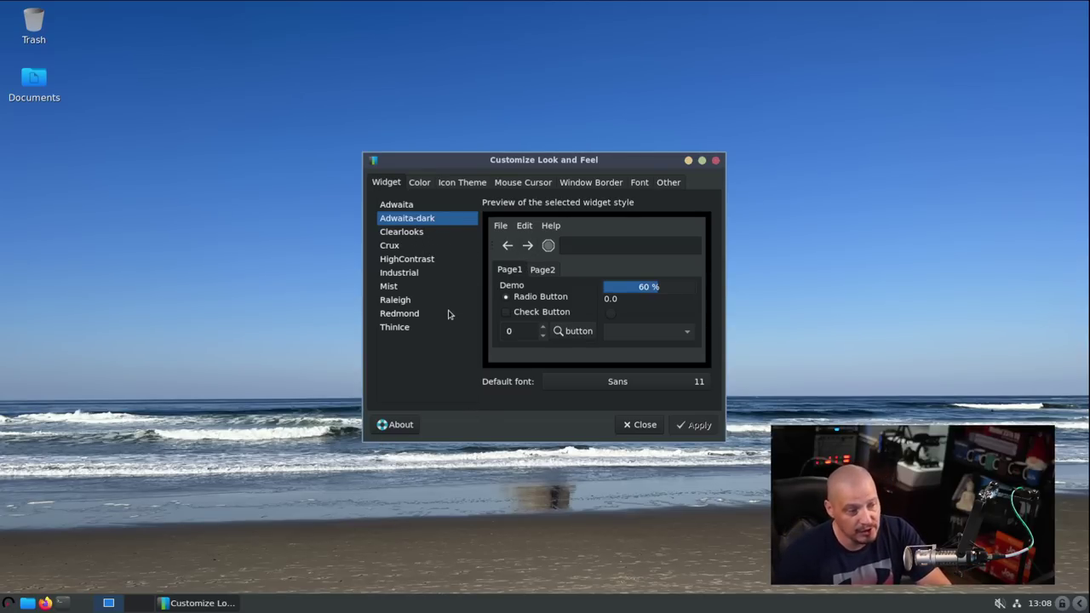
pyautogui.click(468, 190)
pyautogui.click(393, 182)
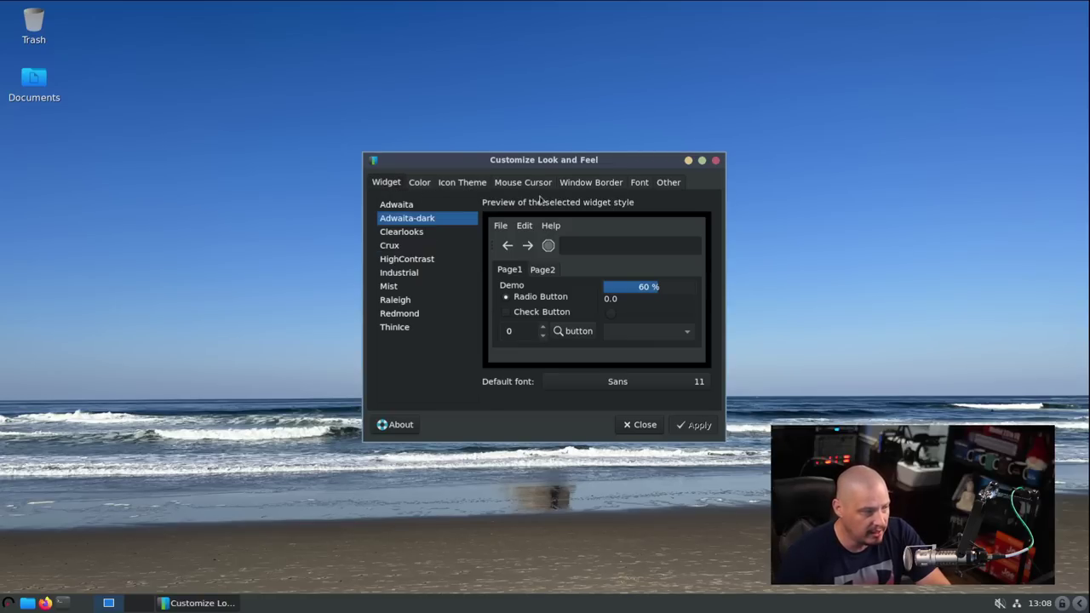
pyautogui.click(716, 161)
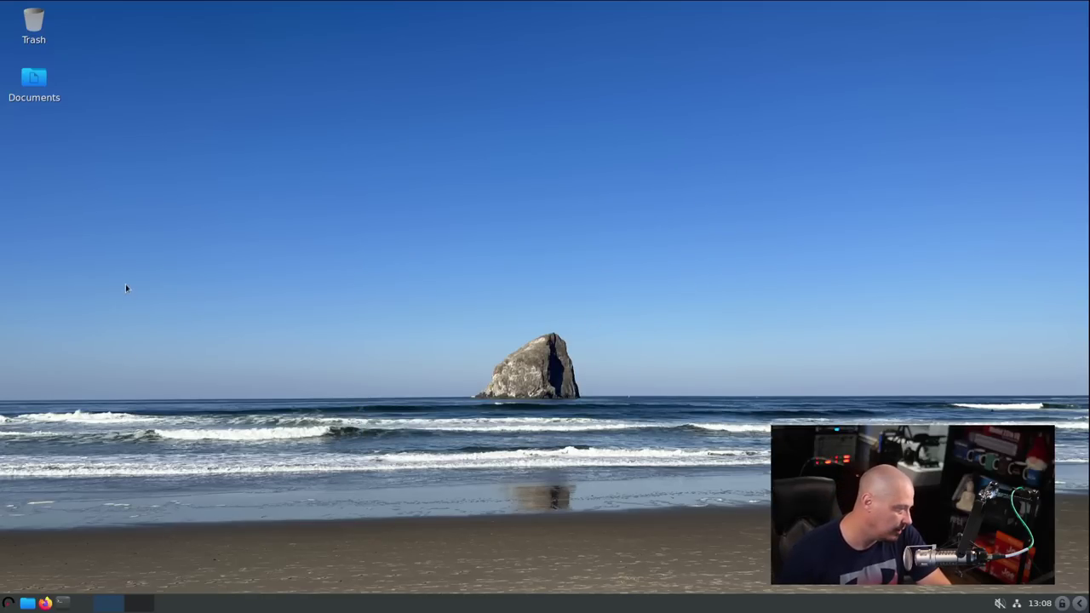
pyautogui.doubleClick(40, 74)
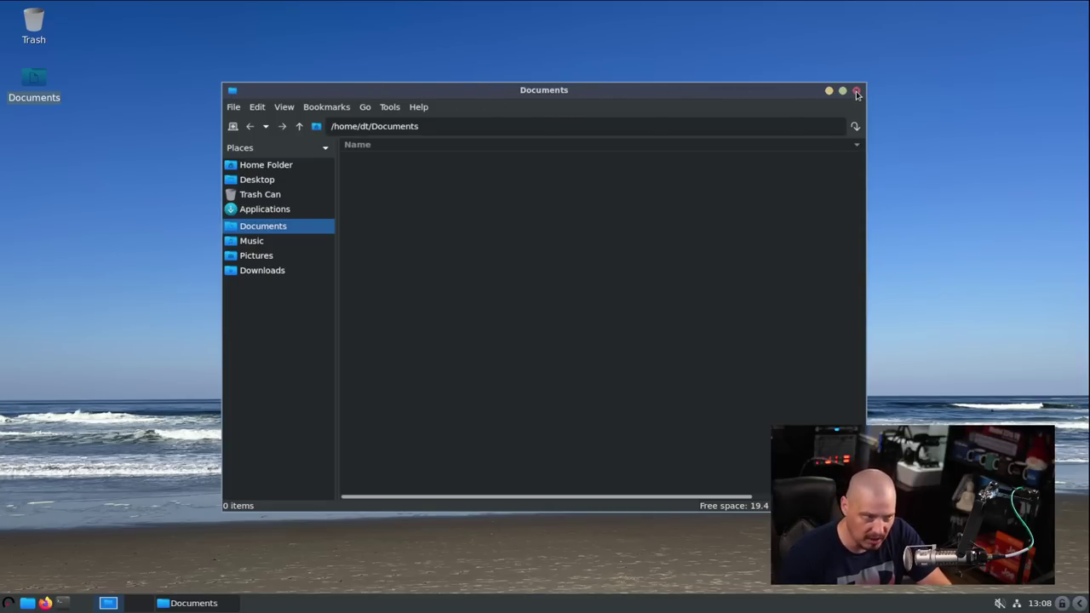
pyautogui.click(856, 91)
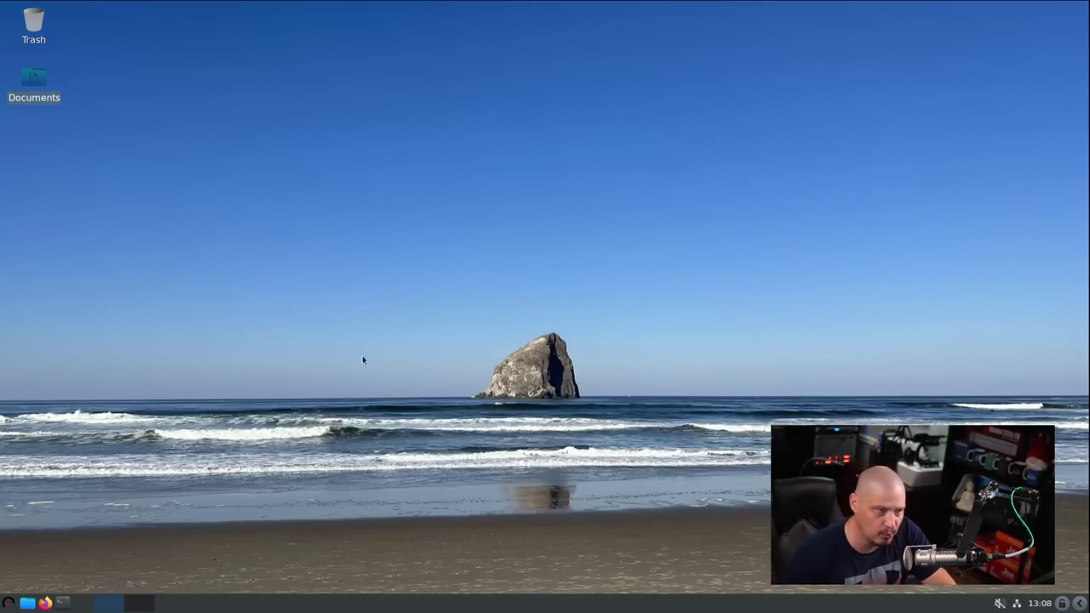
pyautogui.click(9, 603)
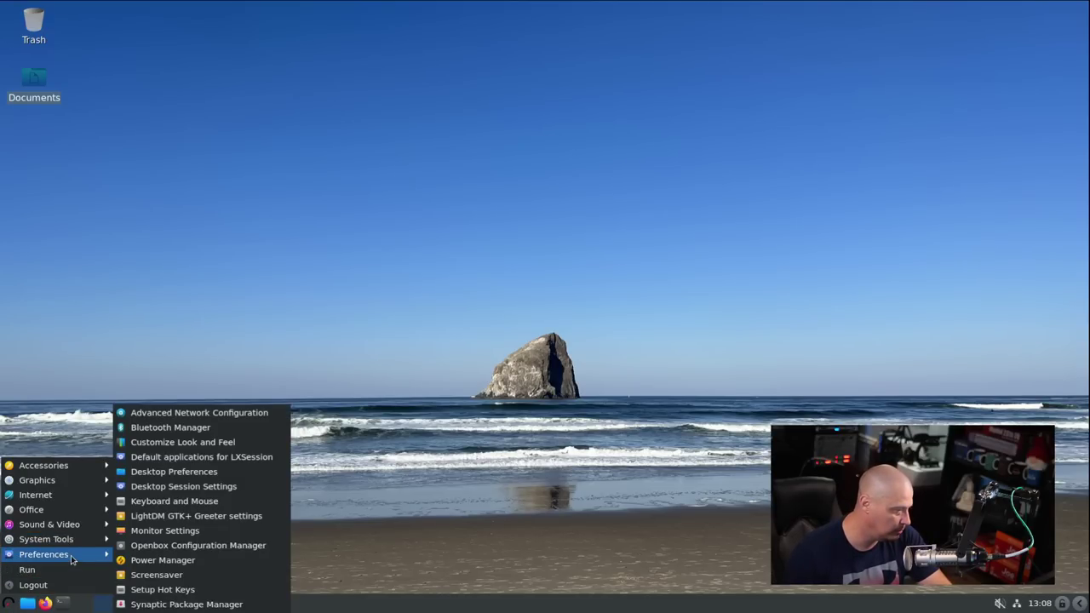
pyautogui.click(184, 551)
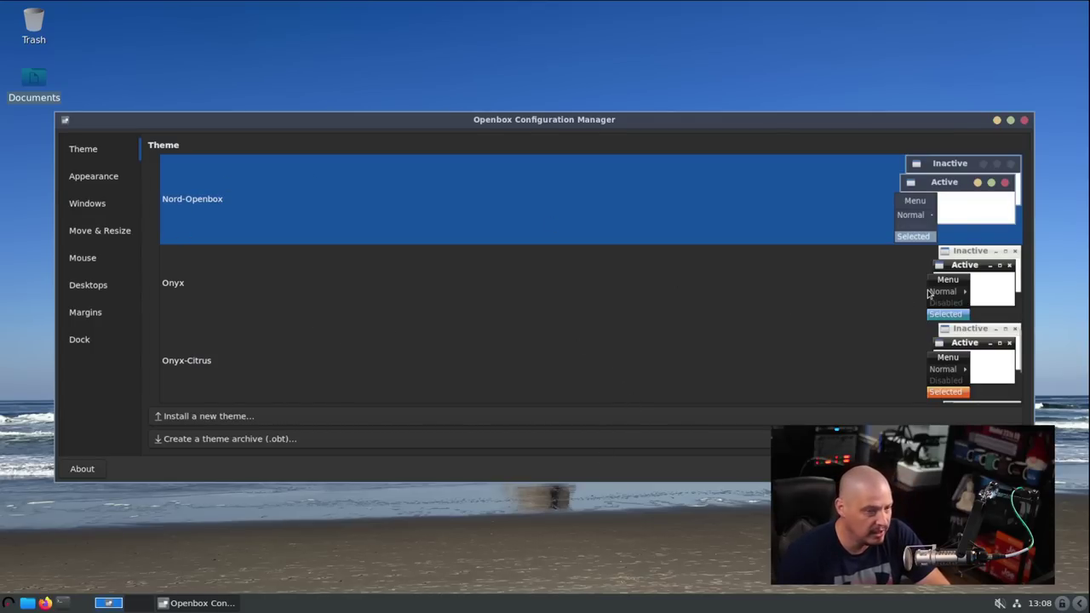
pyautogui.scroll(-3, 883, 332)
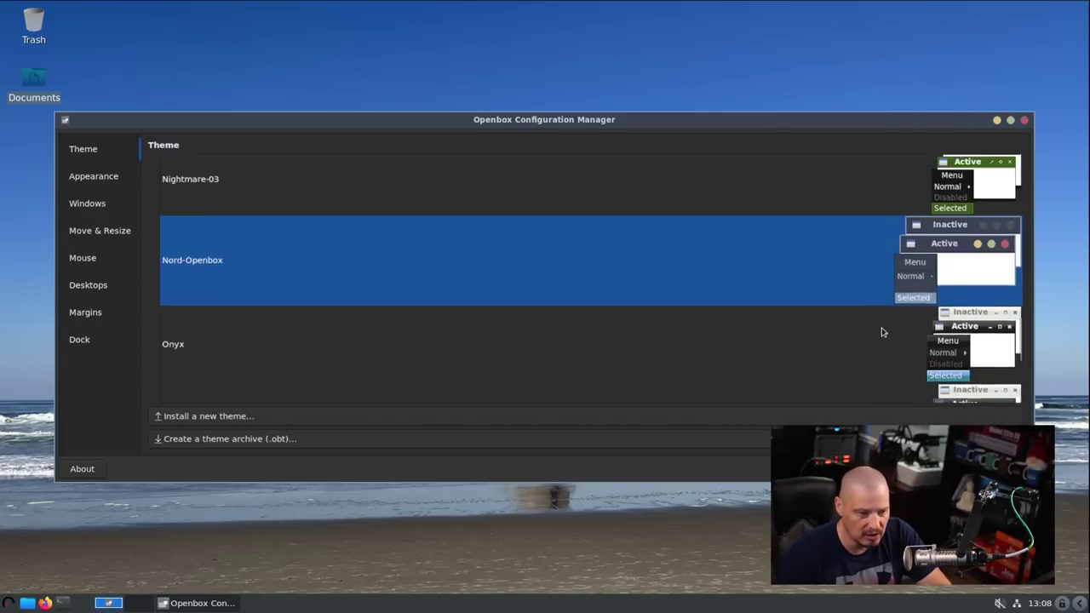
pyautogui.scroll(10, 882, 332)
pyautogui.scroll(3, 814, 344)
pyautogui.scroll(-8, 814, 344)
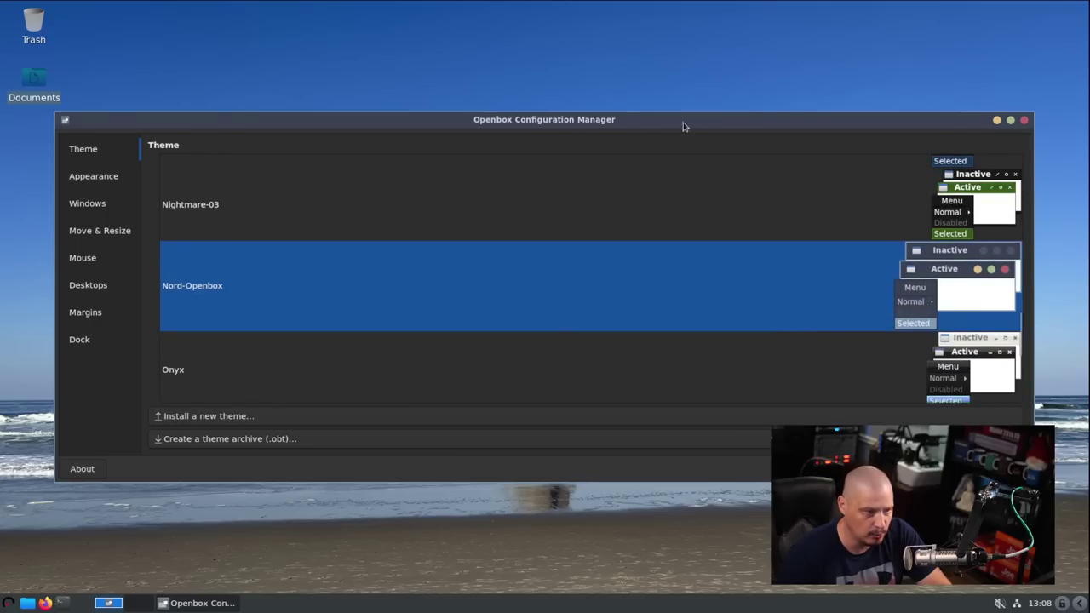
pyautogui.click(1024, 120)
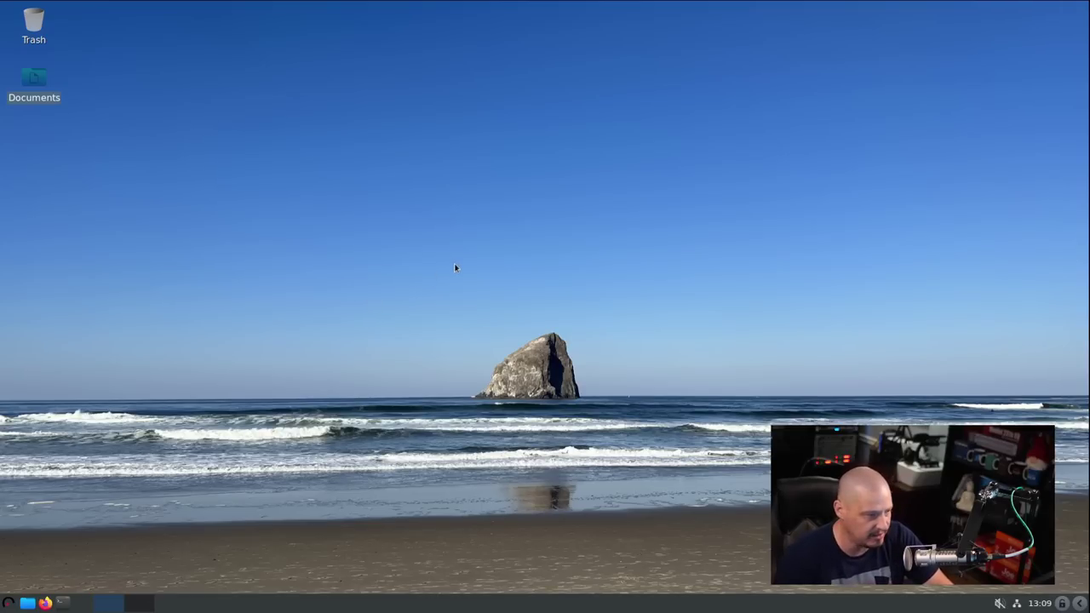
# - Open Desktop Preferences and set back2.png as the wallpaper
pyautogui.rightClick(420, 237)
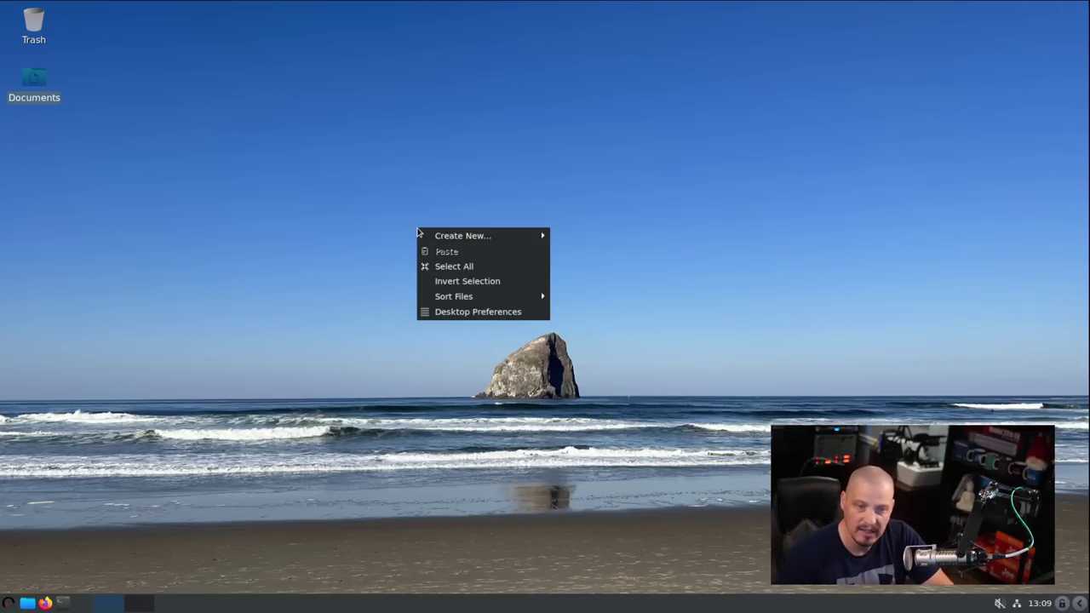
pyautogui.click(473, 312)
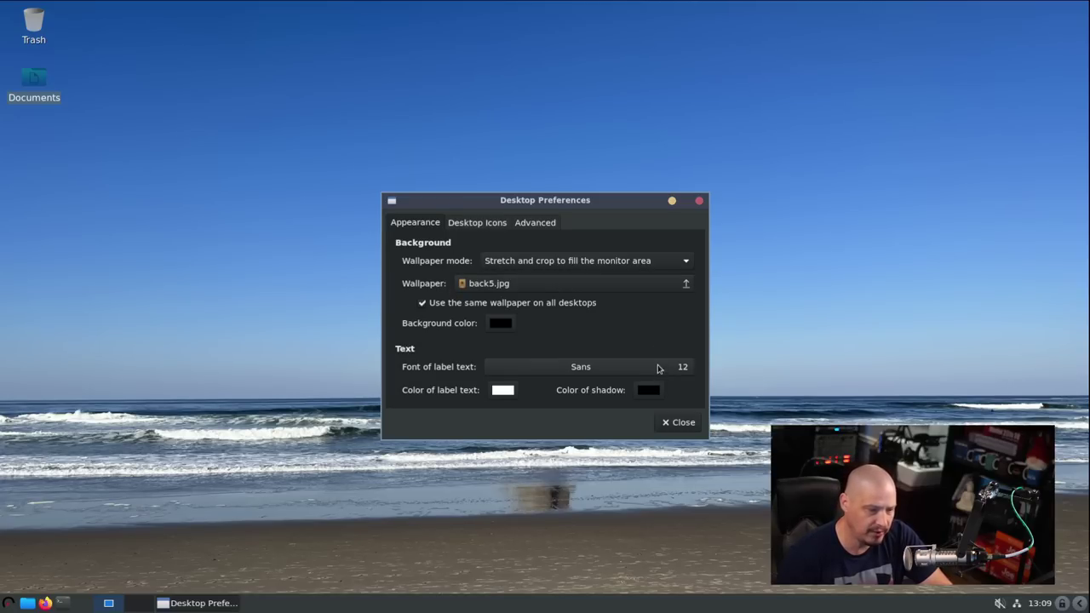
pyautogui.click(553, 285)
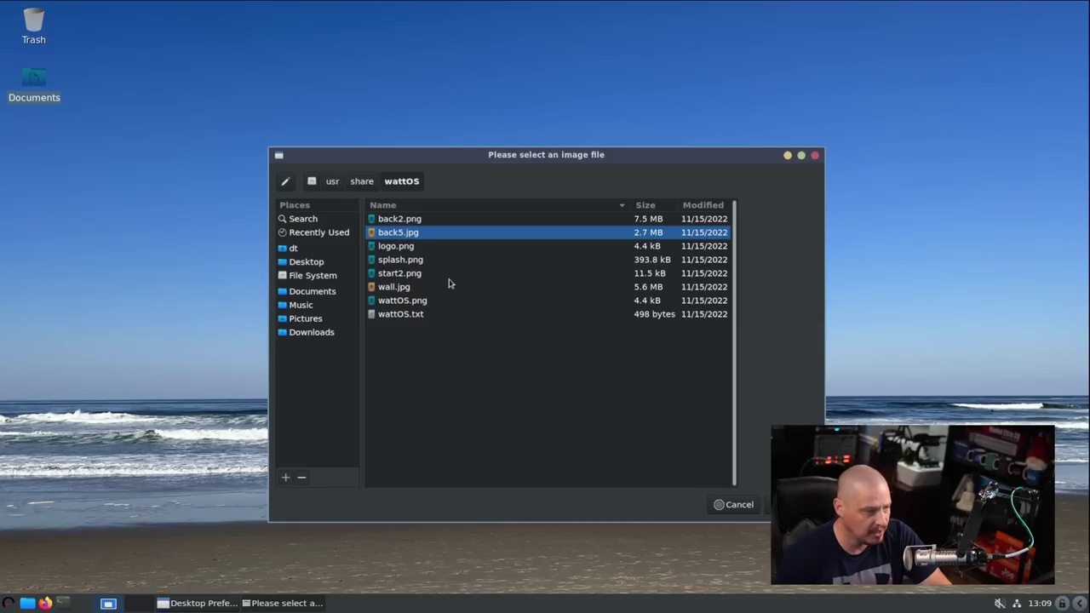
pyautogui.click(413, 222)
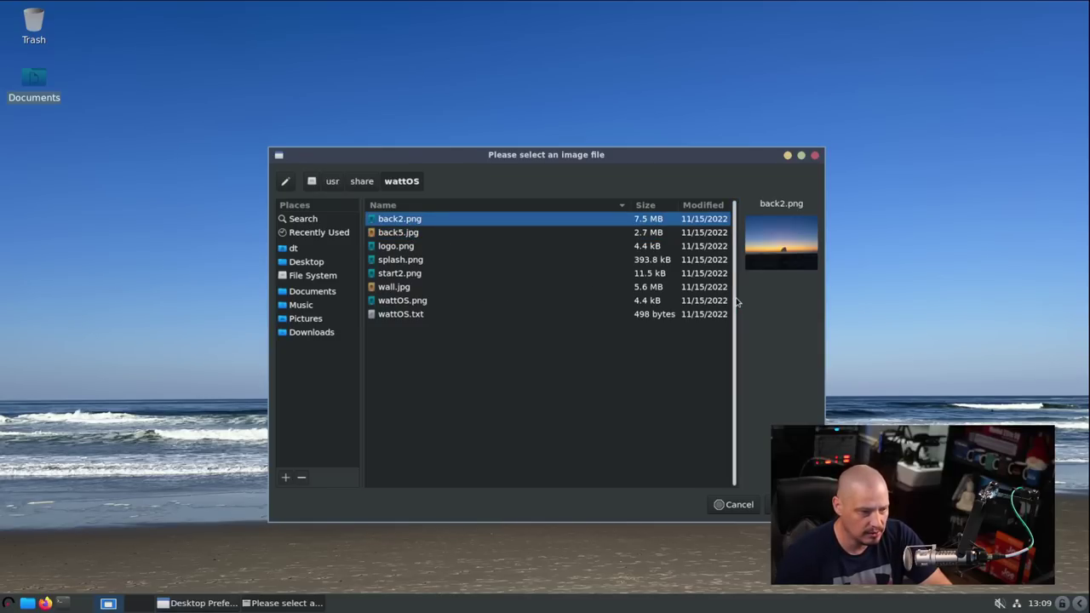
pyautogui.press('Return')
pyautogui.moveTo(517, 200); pyautogui.dragTo(733, 157)
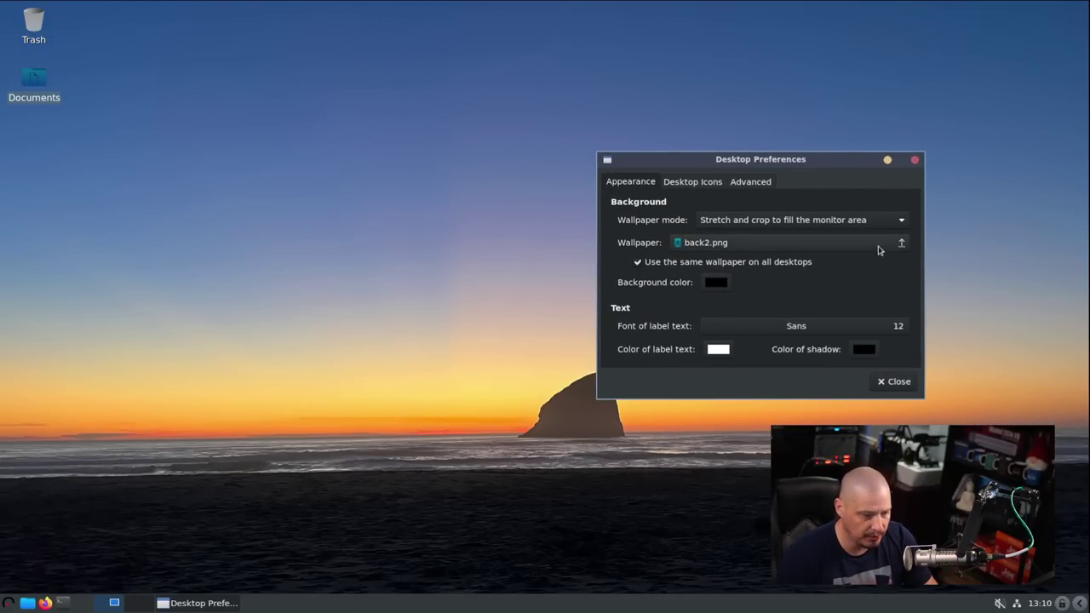
pyautogui.moveTo(810, 168); pyautogui.dragTo(569, 166)
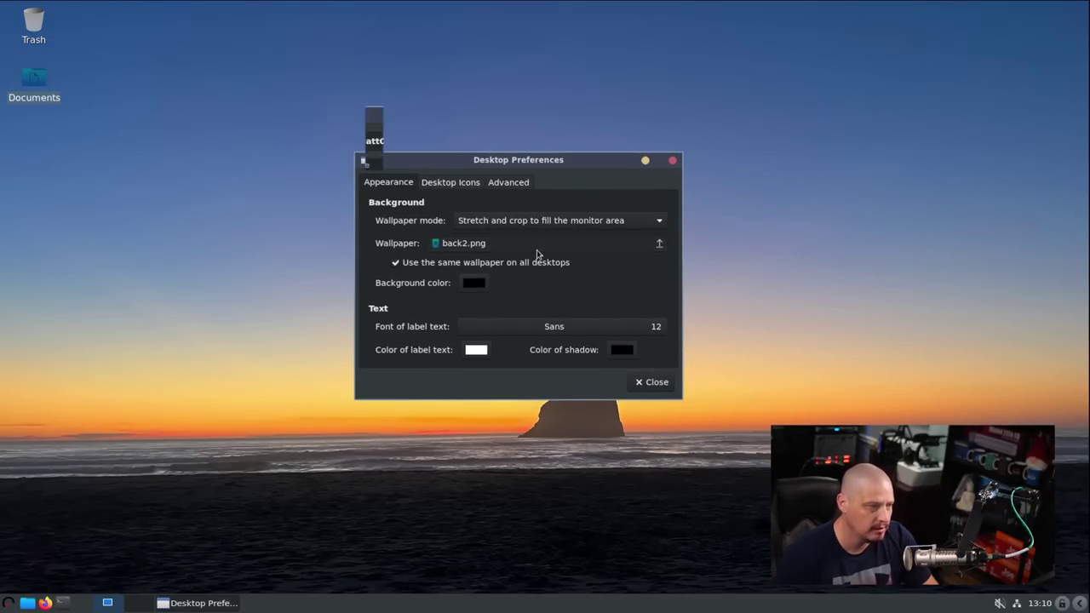
# - Preview logo.png and apply splash.png as the wallpaper
pyautogui.click(546, 243)
pyautogui.click(383, 208)
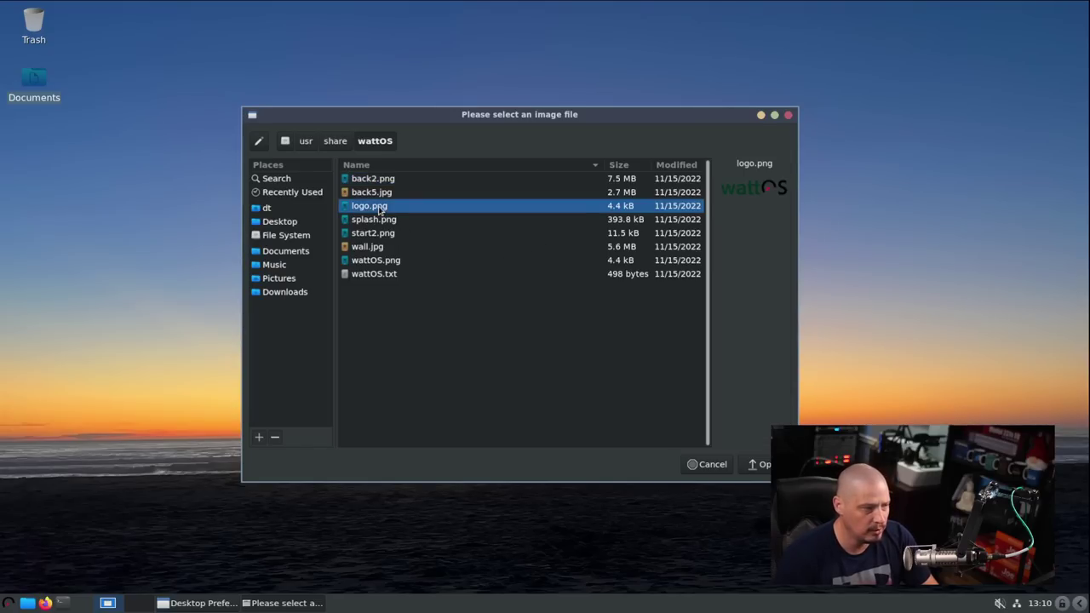
pyautogui.click(377, 224)
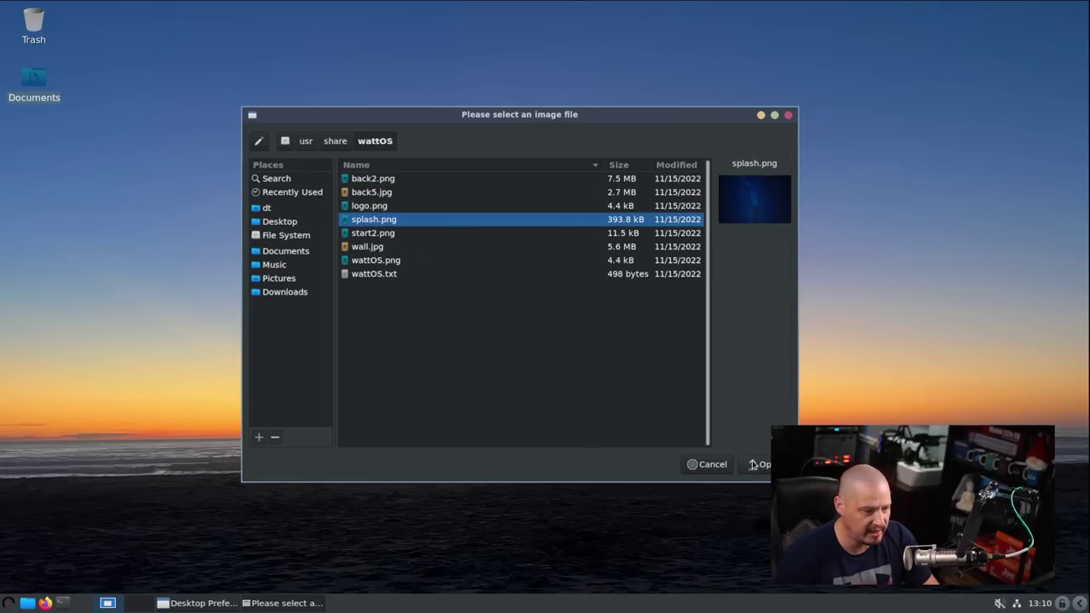
pyautogui.click(755, 465)
pyautogui.moveTo(546, 151); pyautogui.dragTo(518, 151)
# - Preview start2.png and apply the wall.jpg mountain image as the wallpaper
pyautogui.click(462, 211)
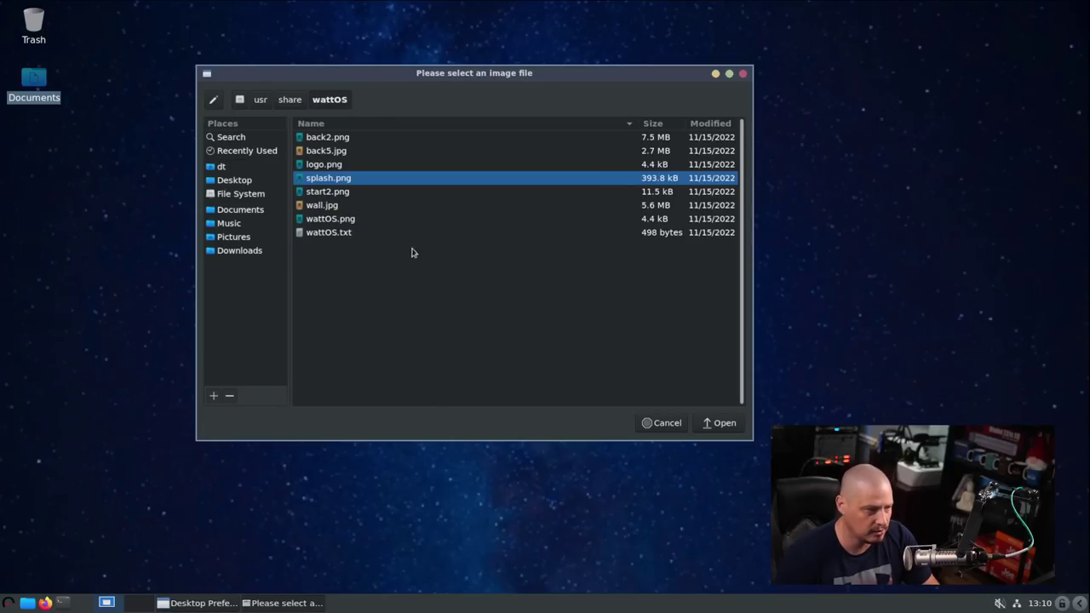
pyautogui.click(357, 195)
pyautogui.click(377, 210)
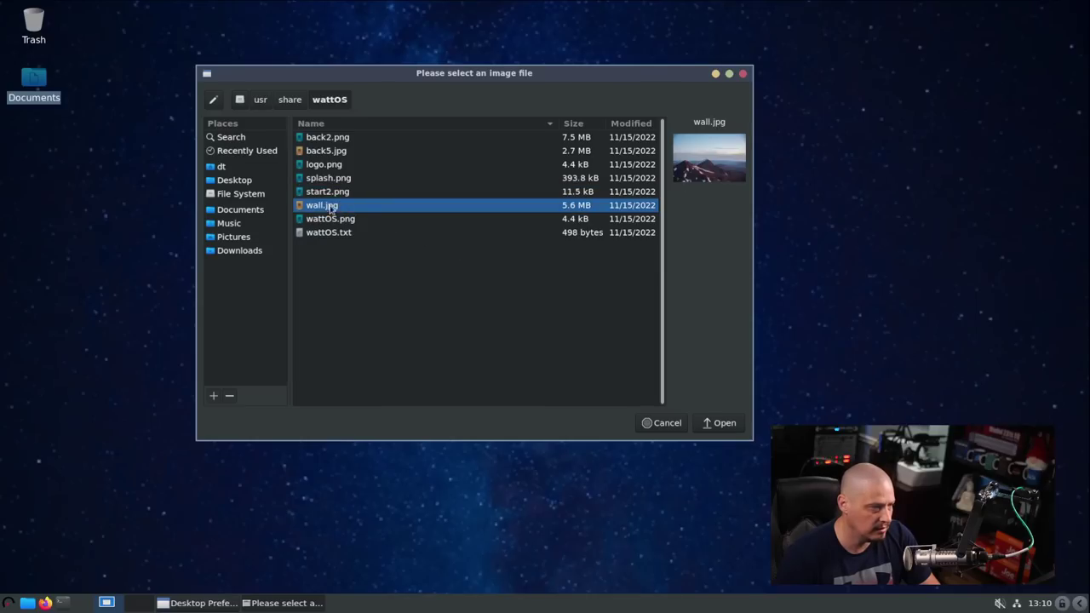
pyautogui.click(722, 422)
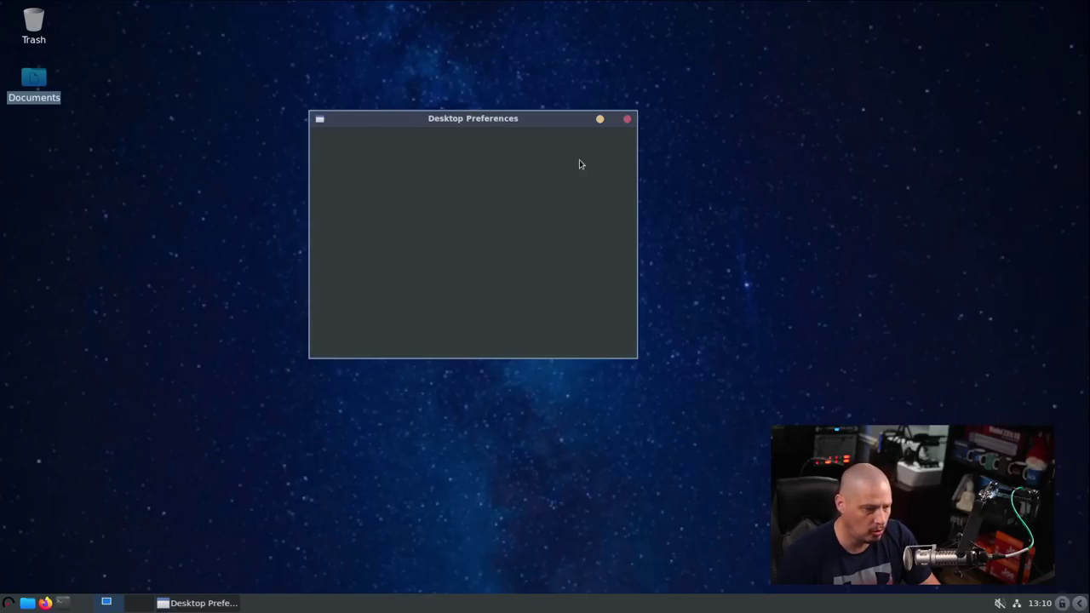
pyautogui.moveTo(538, 123); pyautogui.dragTo(526, 151)
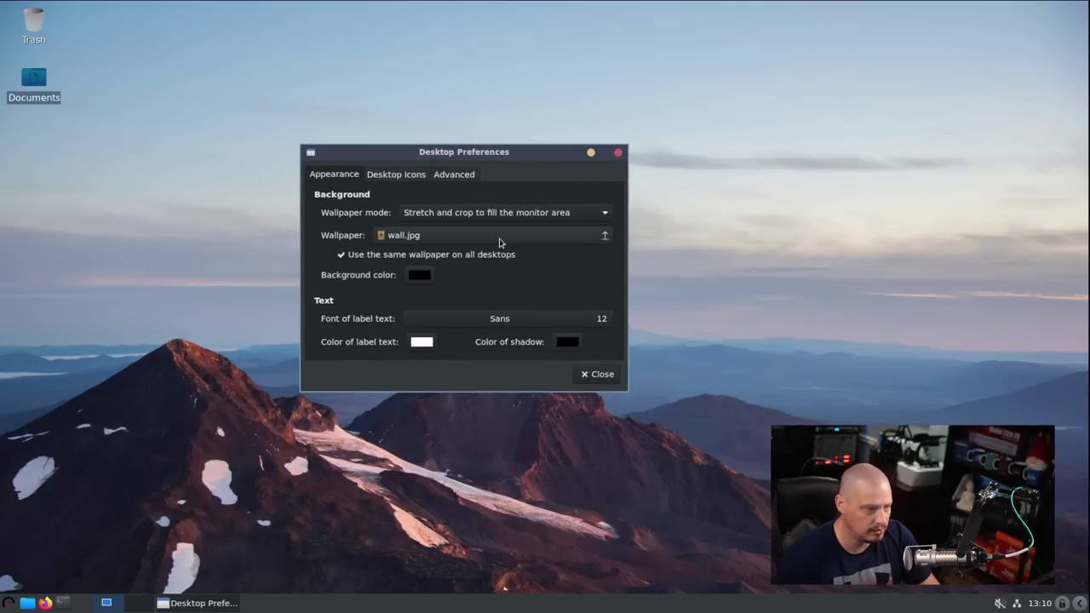
# - Reapply the back2.png sunset wallpaper and close Desktop Preferences
pyautogui.click(501, 236)
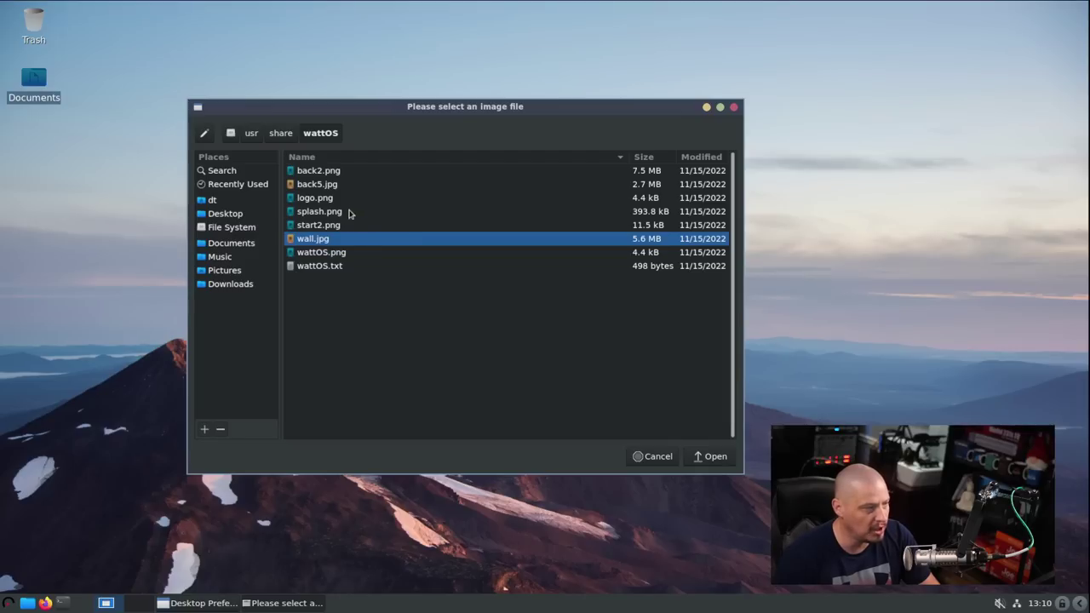
pyautogui.click(332, 175)
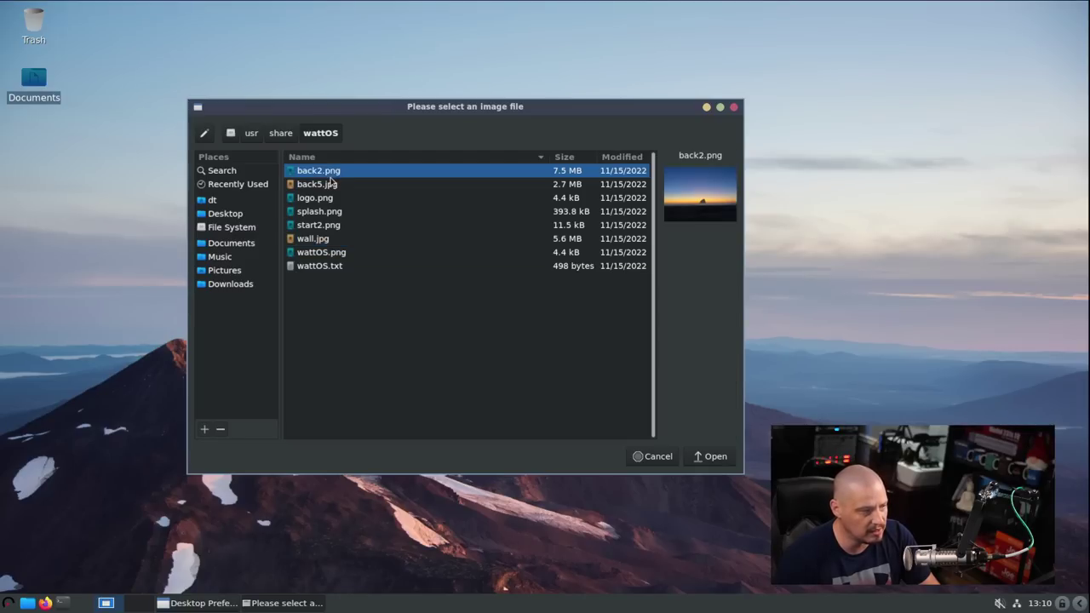
pyautogui.click(726, 461)
pyautogui.click(619, 152)
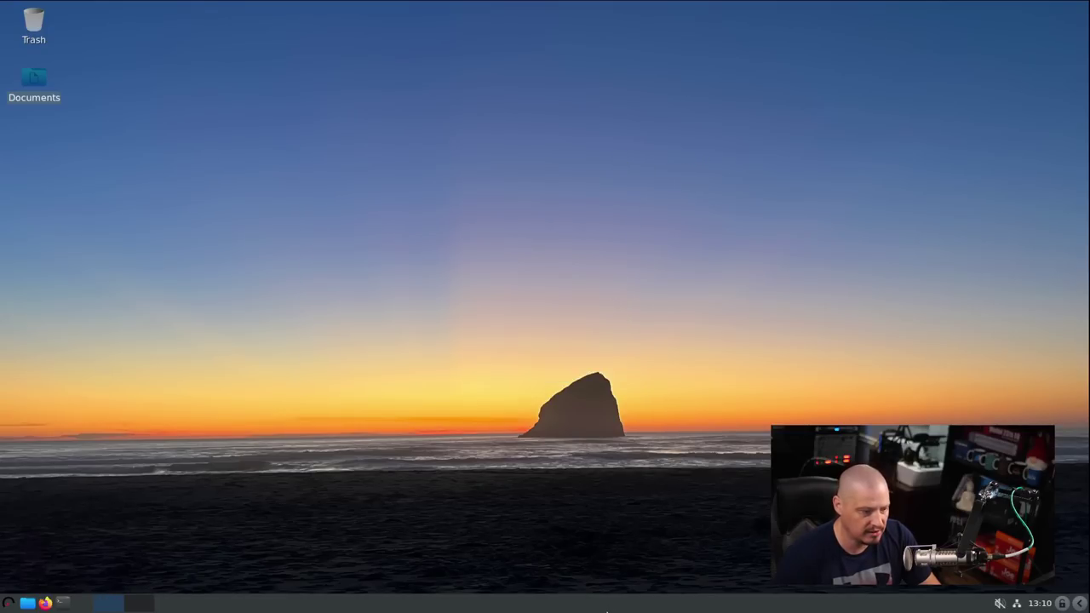